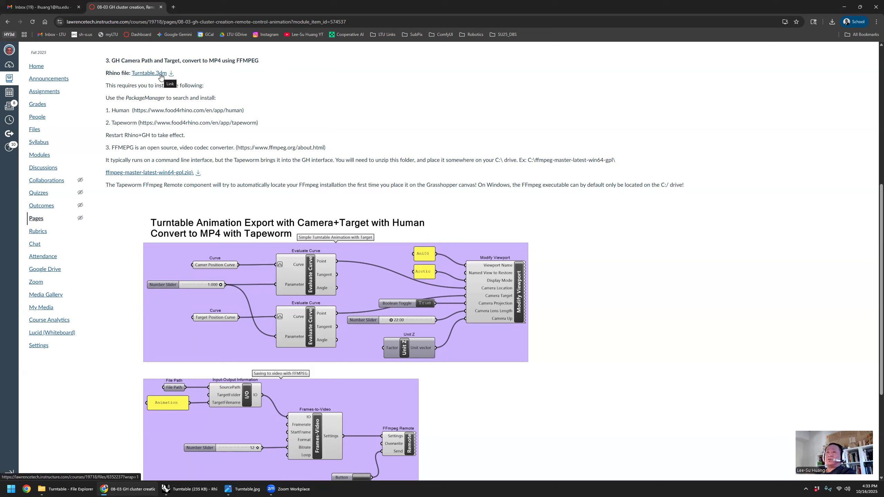
- Switch to Rhino and set the Top viewport's display mode to Shaded
{"action": "left_click", "coordinate": [190, 489]}
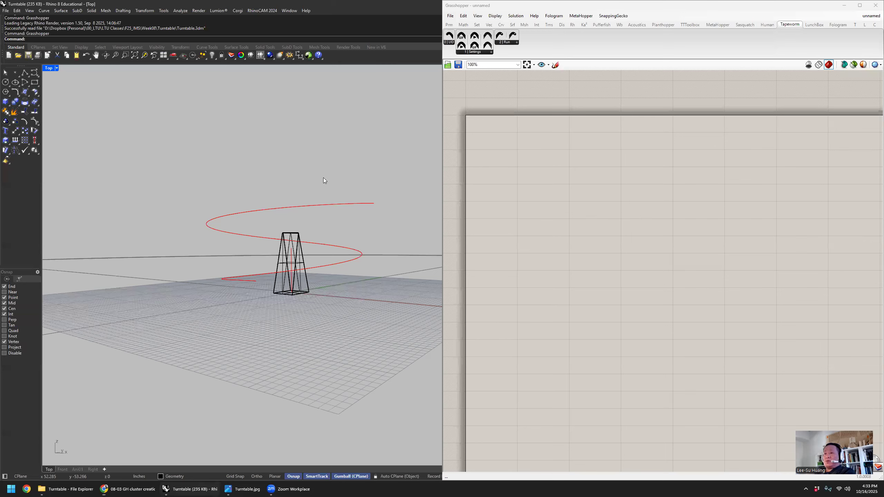
{"action": "right_click_drag", "start_coordinate": [286, 187], "coordinate": [262, 199]}
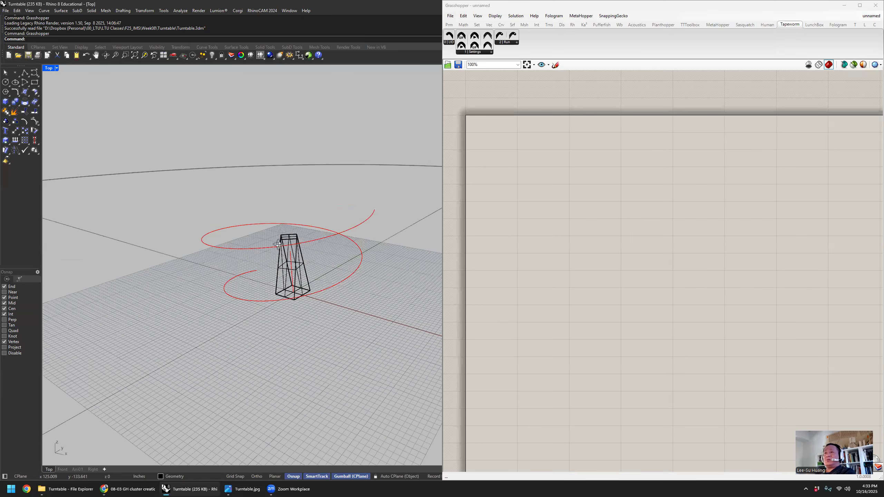
{"action": "left_click", "coordinate": [52, 67]}
{"action": "left_click", "coordinate": [62, 102]}
- Examine the tower, the spiral camera path and the large round base from several angles
{"action": "right_click_drag", "start_coordinate": [324, 159], "coordinate": [298, 189]}
{"action": "scroll", "coordinate": [298, 189], "scroll_direction": "down", "scroll_amount": 10}
{"action": "left_click_drag", "start_coordinate": [188, 129], "coordinate": [413, 280]}
{"action": "left_click", "coordinate": [318, 187]}
{"action": "right_click_drag", "start_coordinate": [312, 192], "coordinate": [292, 158]}
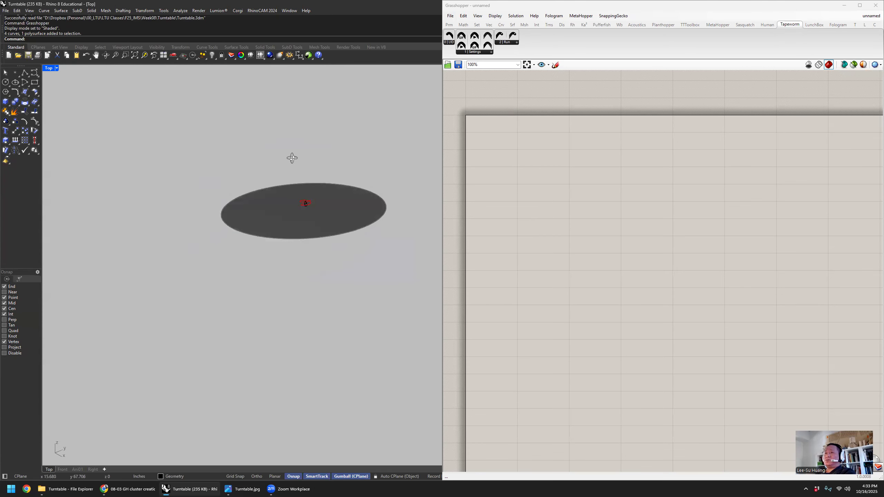
{"action": "scroll", "coordinate": [306, 197], "scroll_direction": "up", "scroll_amount": 10}
{"action": "right_click_drag", "start_coordinate": [318, 205], "coordinate": [331, 188]}
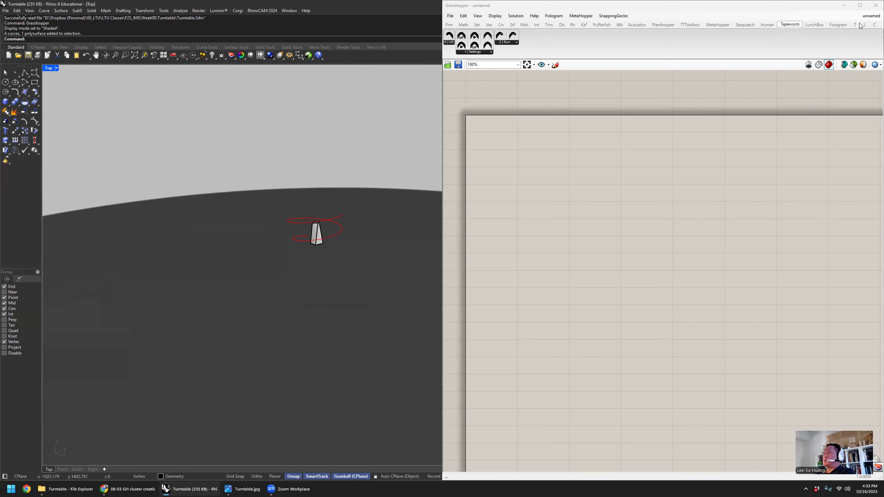
- Minimize Grasshopper and display Rhino's layer list with the Base layer highlighted
{"action": "left_click", "coordinate": [842, 5]}
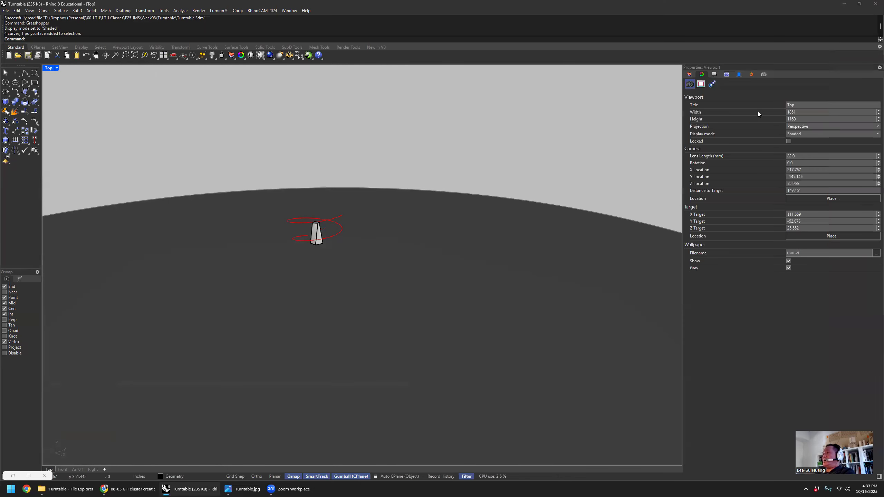
{"action": "left_click", "coordinate": [689, 74]}
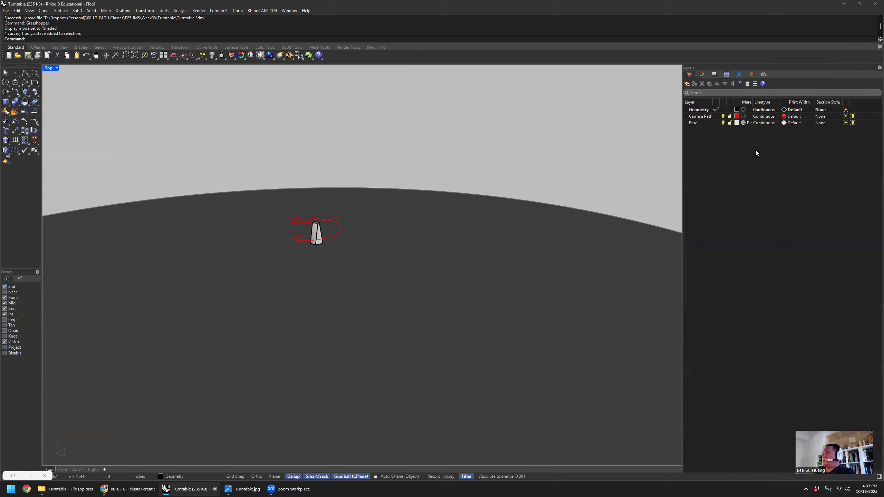
{"action": "left_click", "coordinate": [721, 122]}
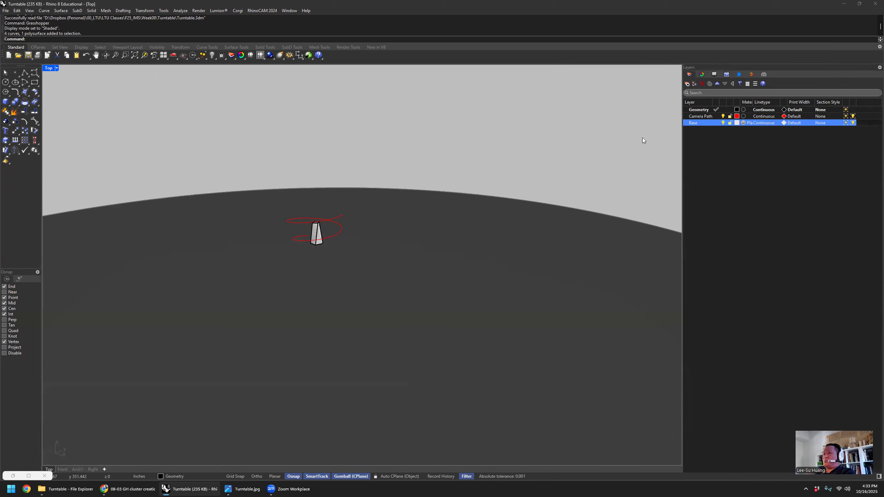
- Zoom the viewport to the selected tower and camera path curves, and clear the selection
{"action": "type", "text": "zs"}
{"action": "key", "text": "Return"}
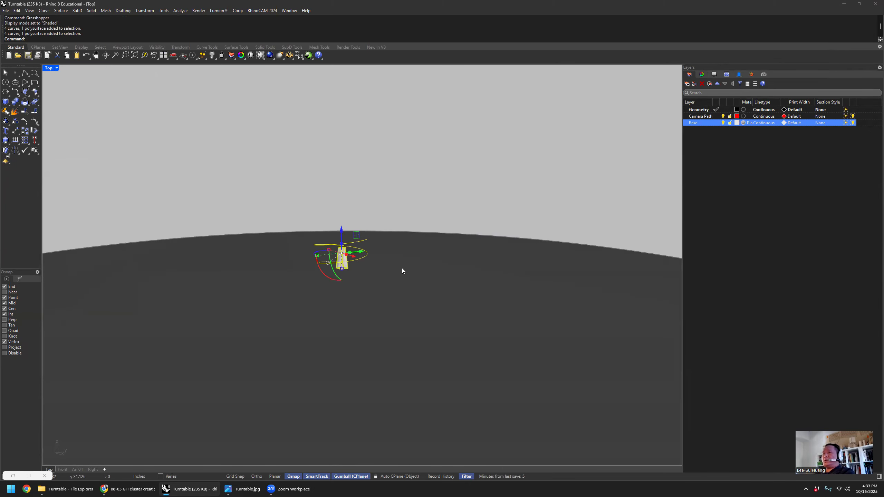
{"action": "left_click", "coordinate": [404, 157]}
{"action": "mouse_move", "coordinate": [421, 184]}
{"action": "right_mouse_down"}
{"action": "mouse_move", "coordinate": [421, 170]}
{"action": "mouse_move", "coordinate": [421, 191]}
{"action": "mouse_move", "coordinate": [417, 181]}
{"action": "right_mouse_up"}
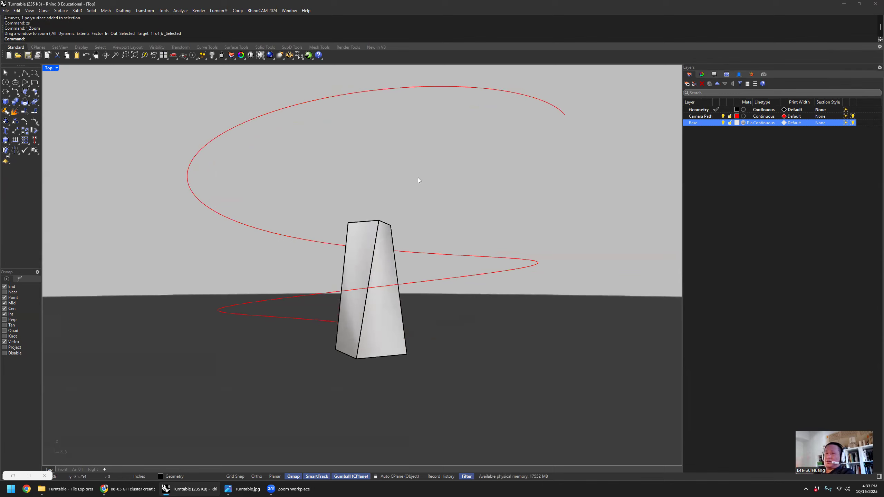
- Switch to the course page in Chrome and review the Human and Tapeworm entries among the required plugins
{"action": "left_click", "coordinate": [152, 489]}
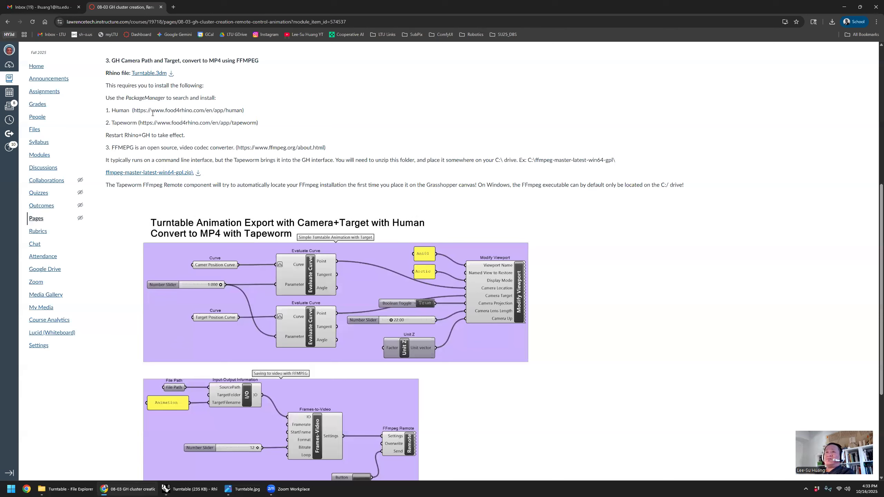
{"action": "triple_click", "coordinate": [152, 114]}
{"action": "triple_click", "coordinate": [162, 122]}
{"action": "left_click_drag", "start_coordinate": [270, 126], "coordinate": [104, 108]}
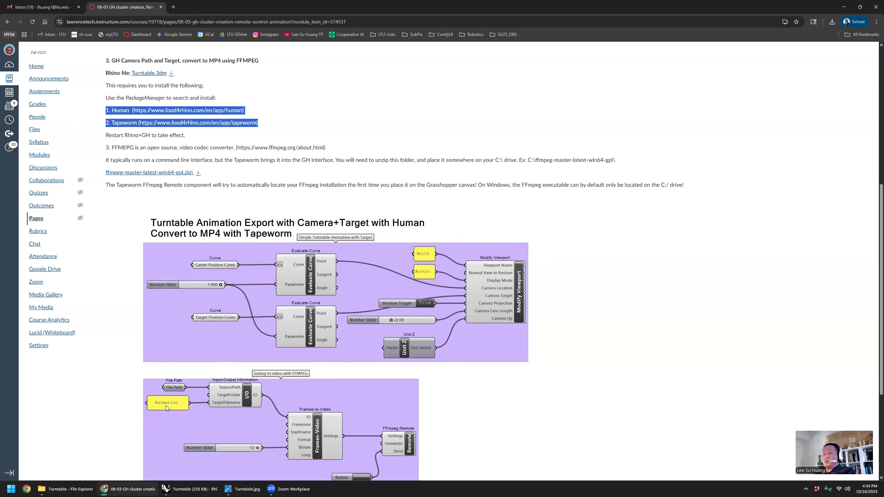
- Switch to Rhino, open the Package Manager and look up the human package
{"action": "left_click", "coordinate": [189, 489]}
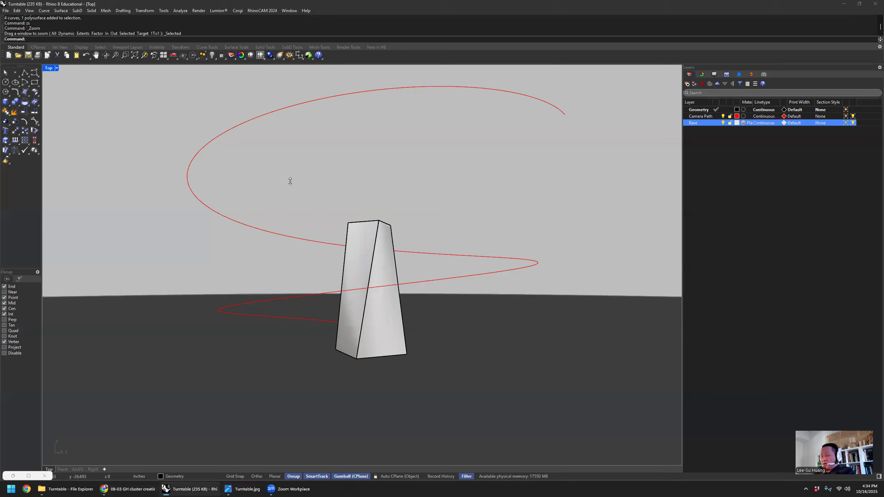
{"action": "type", "text": "PackageManager"}
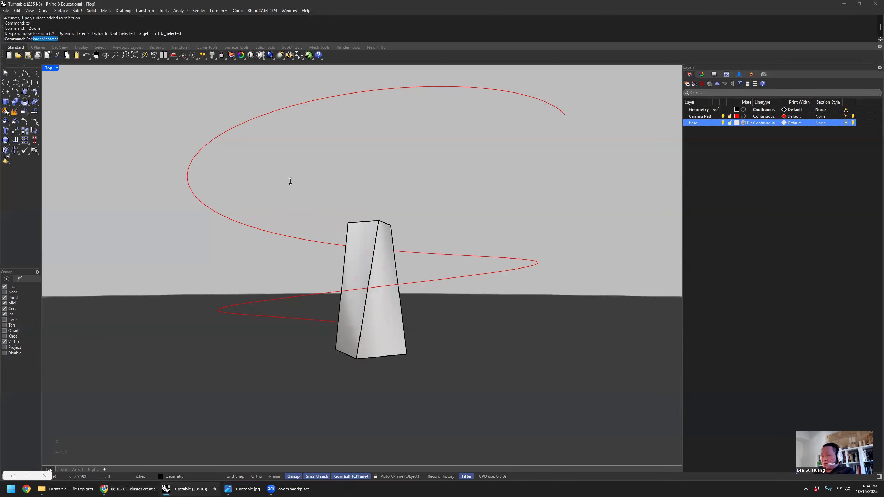
{"action": "key", "text": "Return"}
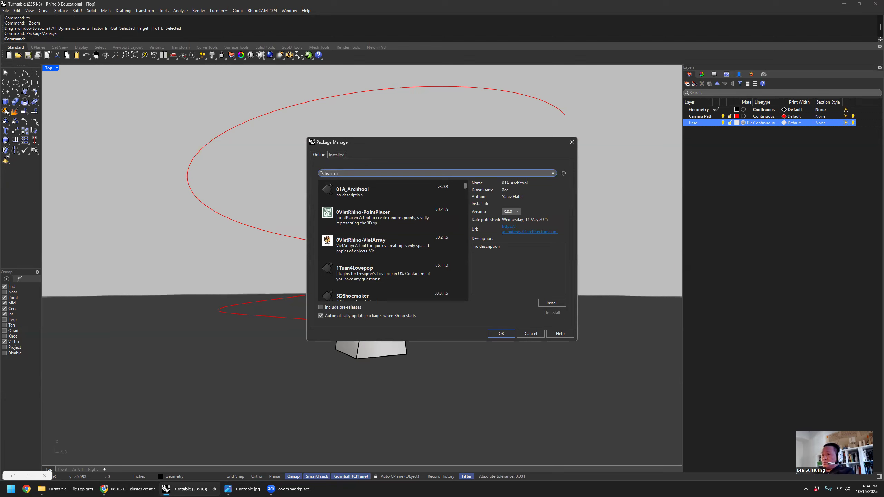
{"action": "type", "text": "human"}
{"action": "left_click", "coordinate": [376, 222]}
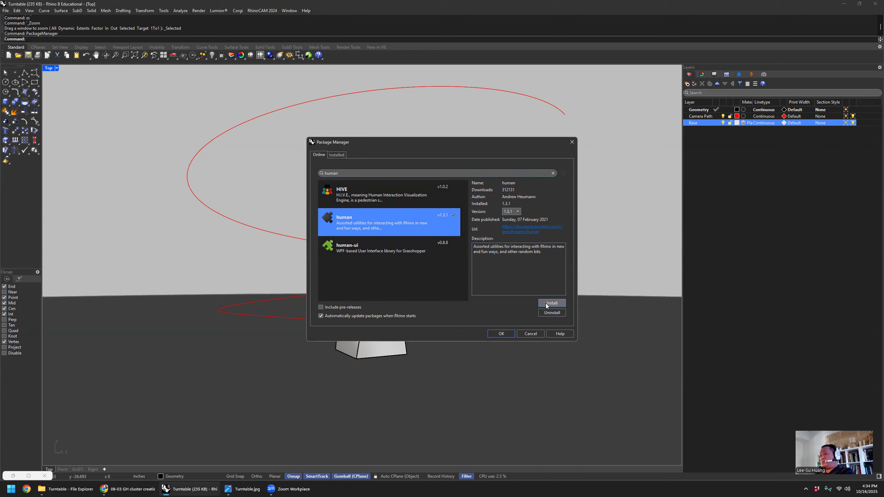
- Look up the Tapeworm package, read its description's note on installing FFmpeg, and close the Package Manager
{"action": "type", "text": "tapeworm"}
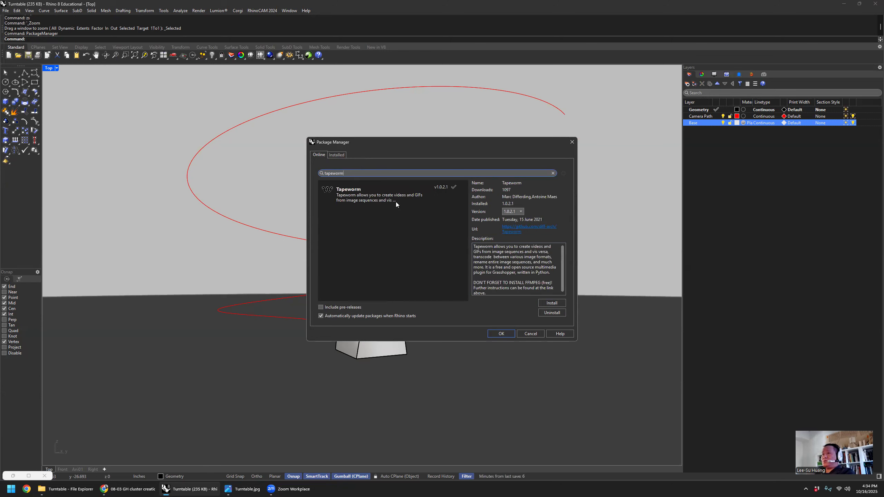
{"action": "left_click", "coordinate": [390, 198]}
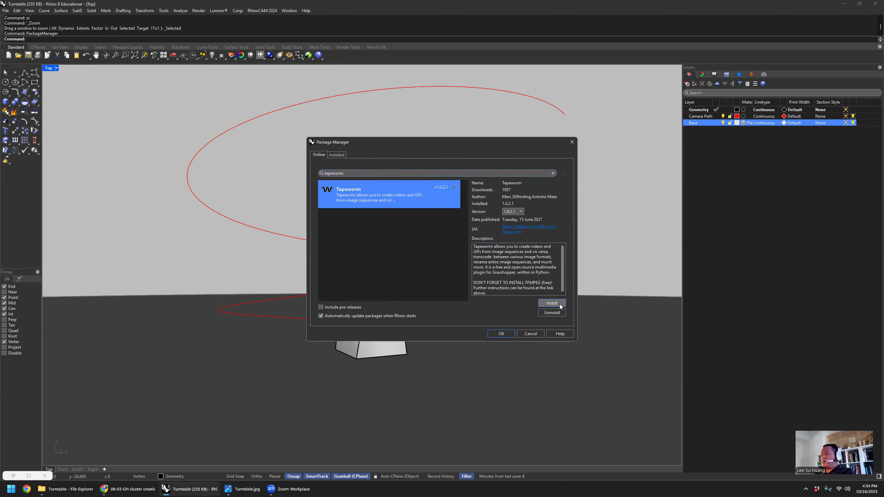
{"action": "scroll", "coordinate": [548, 272], "scroll_direction": "down", "scroll_amount": 1}
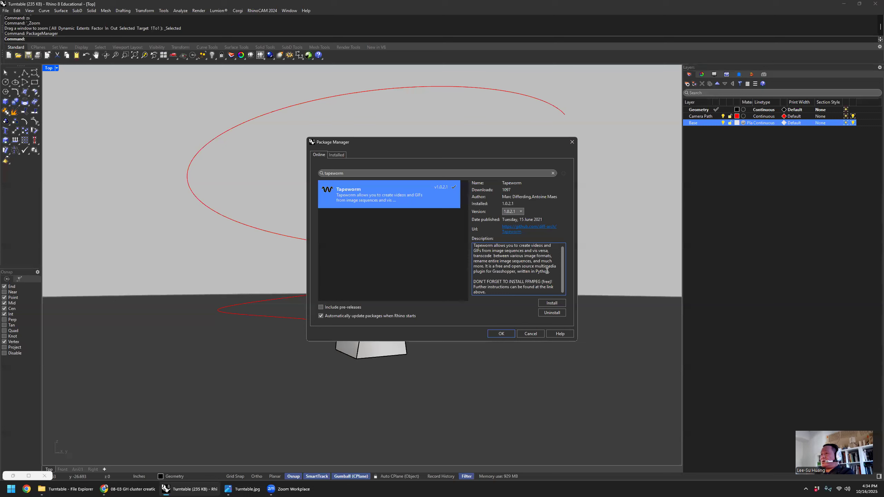
{"action": "left_click_drag", "start_coordinate": [500, 292], "coordinate": [458, 281]}
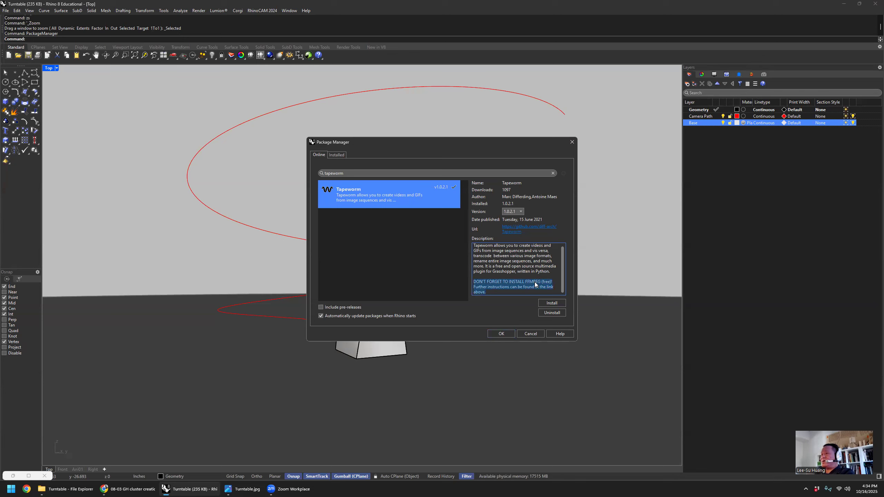
{"action": "left_click", "coordinate": [496, 267]}
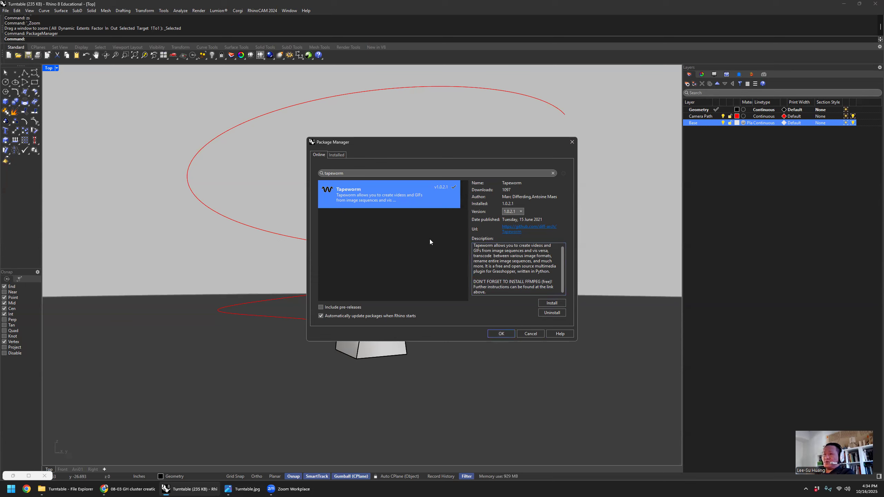
{"action": "left_click", "coordinate": [501, 334]}
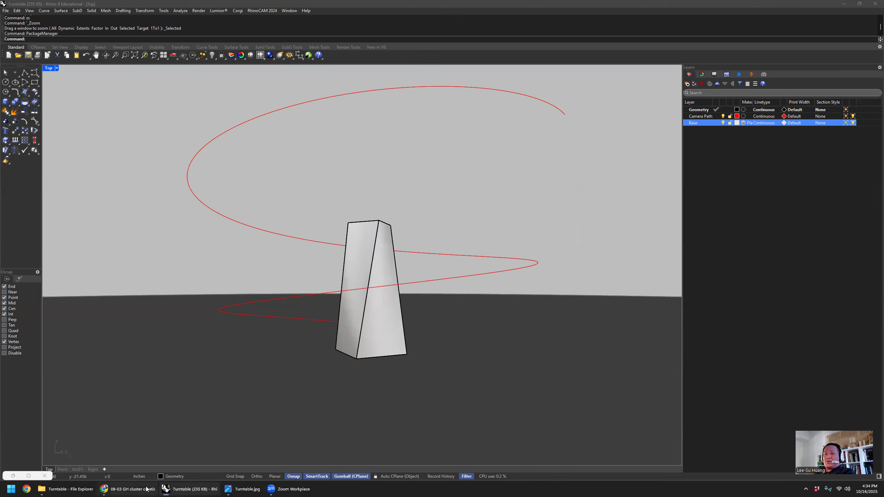
{"action": "left_click", "coordinate": [149, 489]}
{"action": "left_click", "coordinate": [173, 149]}
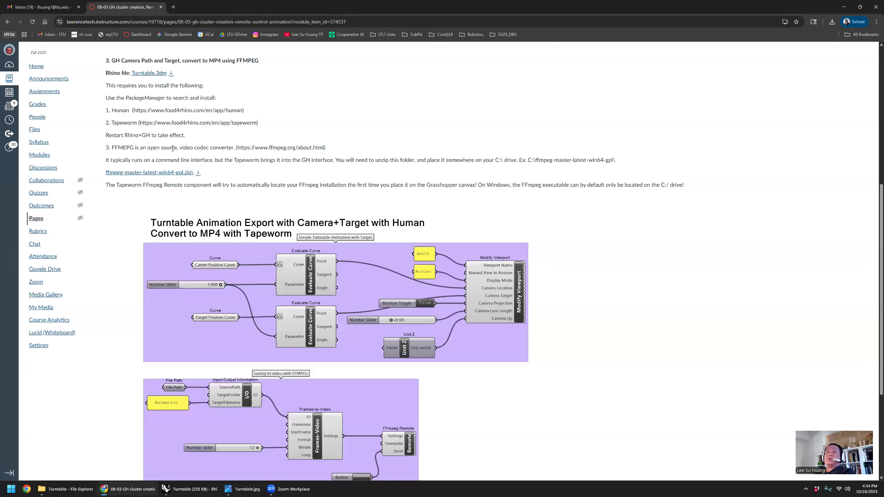
{"action": "triple_click", "coordinate": [136, 148]}
{"action": "left_click_drag", "start_coordinate": [238, 147], "coordinate": [324, 148]}
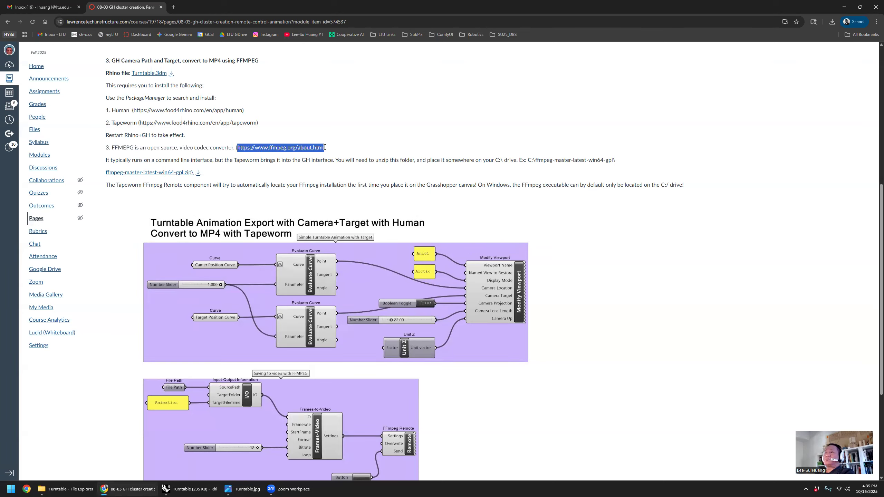
{"action": "right_click", "coordinate": [294, 147]}
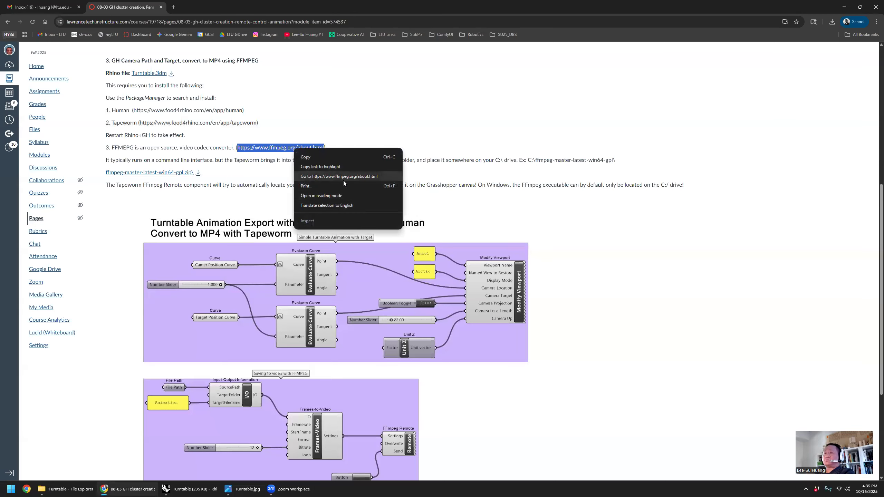
{"action": "left_click", "coordinate": [343, 180]}
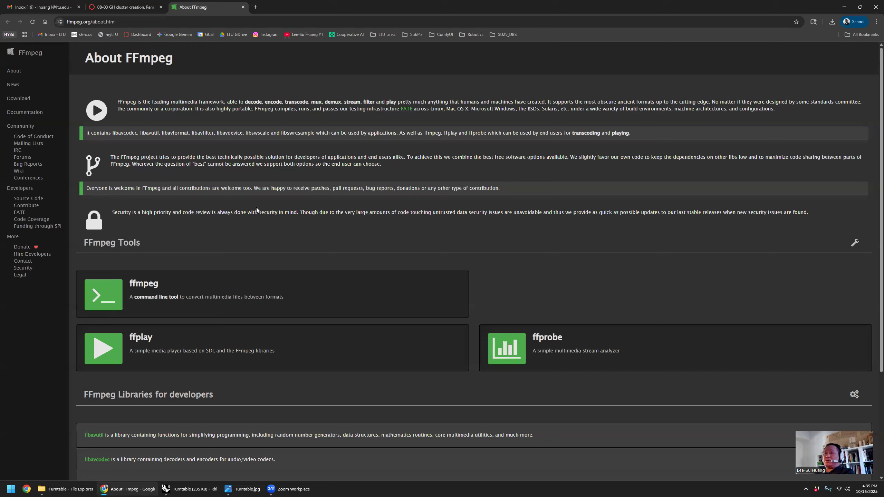
- Go to FFmpeg's Windows downloads and view the release builds offered by gyan.dev
{"action": "left_click", "coordinate": [21, 99]}
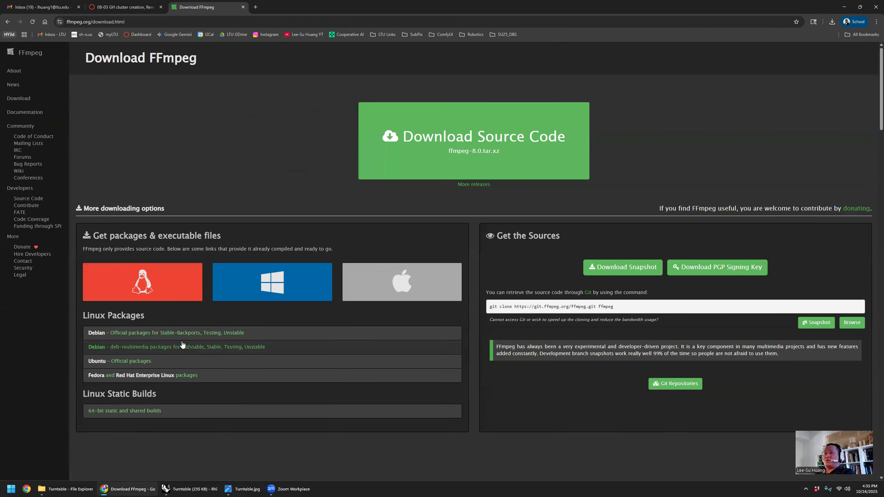
{"action": "left_click", "coordinate": [298, 282]}
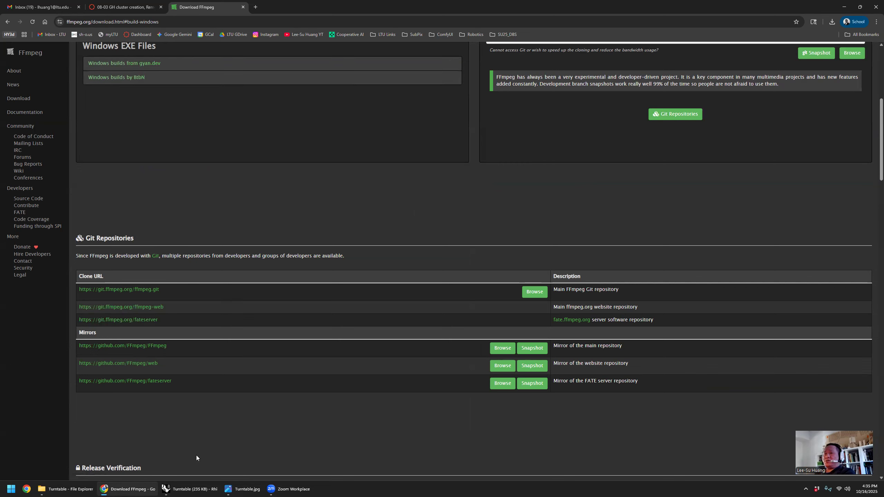
{"action": "left_click", "coordinate": [136, 64]}
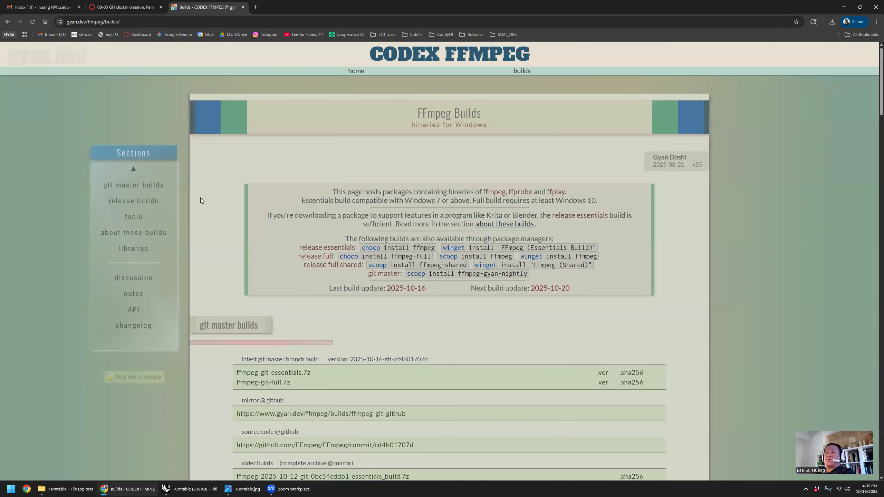
{"action": "left_click", "coordinate": [133, 201]}
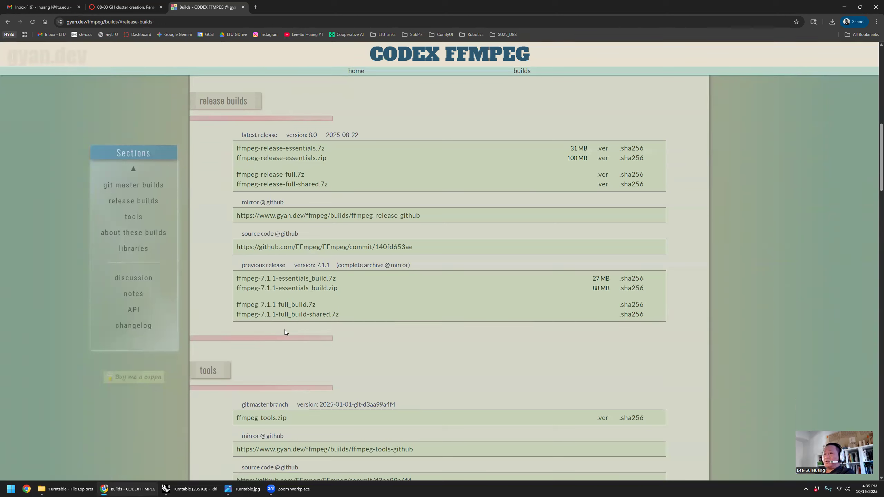
- Return to the course page and review the example FFmpeg location C:\ffmpeg-master-latest-win64-gpl\
{"action": "left_click", "coordinate": [117, 489]}
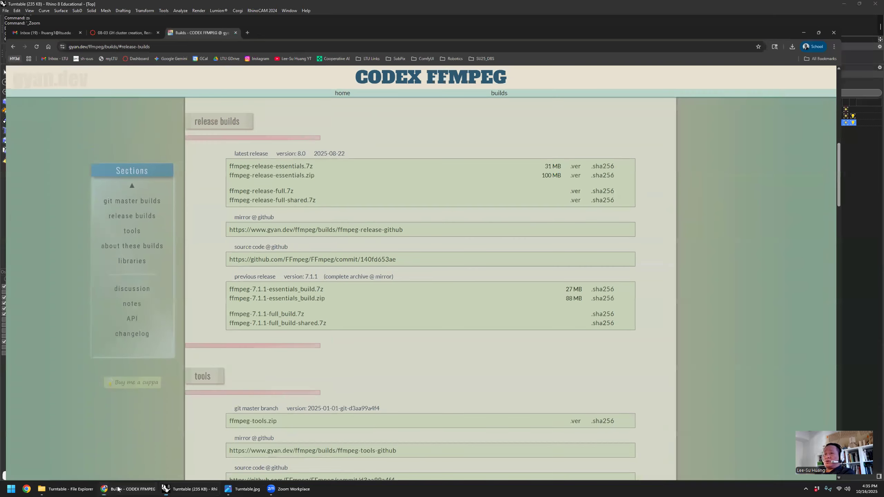
{"action": "left_click", "coordinate": [118, 489]}
{"action": "left_click", "coordinate": [130, 4]}
{"action": "left_click", "coordinate": [240, 184]}
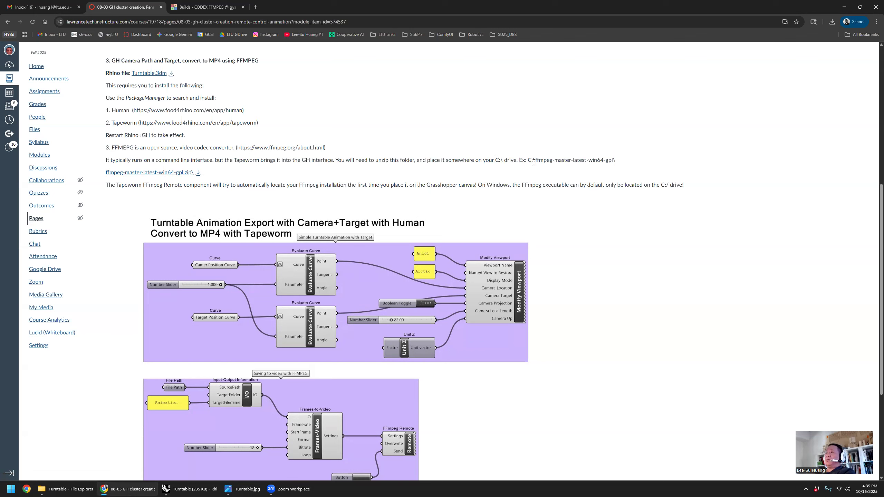
{"action": "left_click_drag", "start_coordinate": [529, 161], "coordinate": [617, 165]}
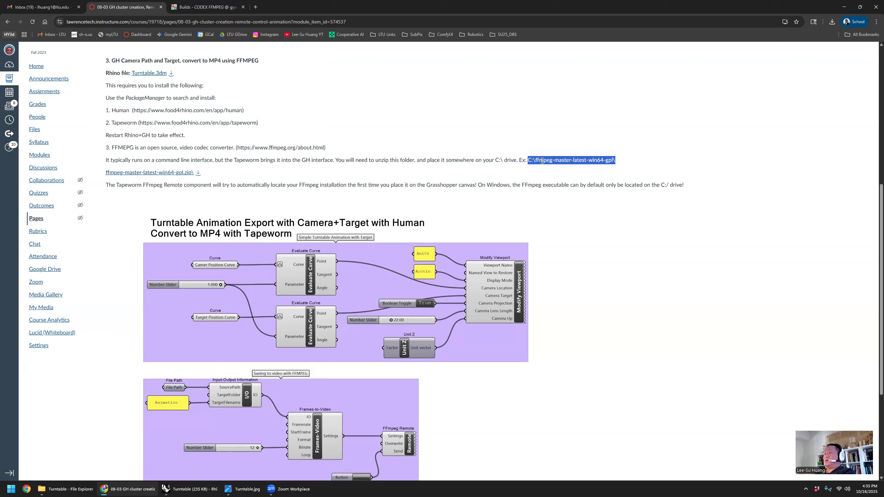
- Download ffmpeg-master-latest-win64-gpl.zip from the course page and open the Downloads folder in File Explorer
{"action": "left_click", "coordinate": [197, 174]}
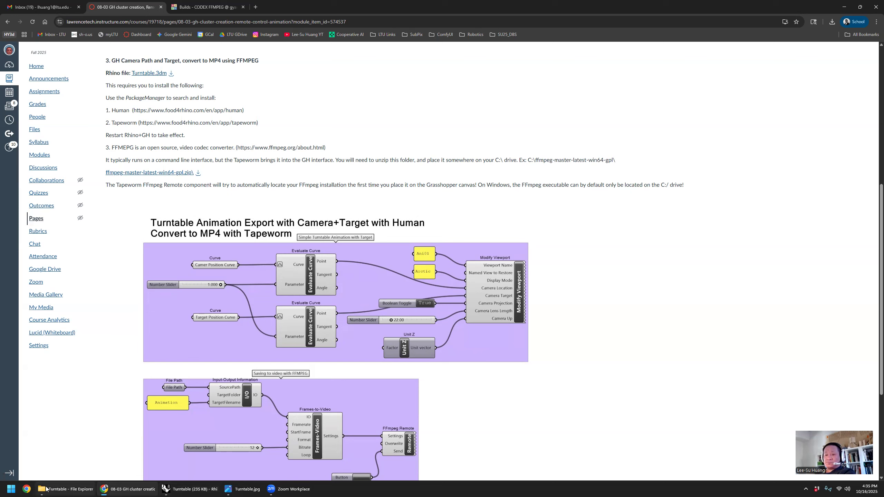
{"action": "right_click", "coordinate": [46, 489]}
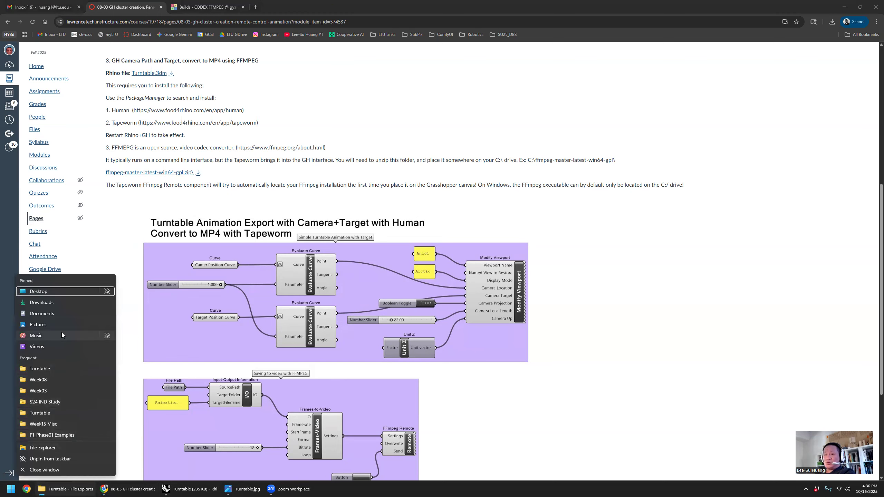
{"action": "left_click", "coordinate": [52, 302]}
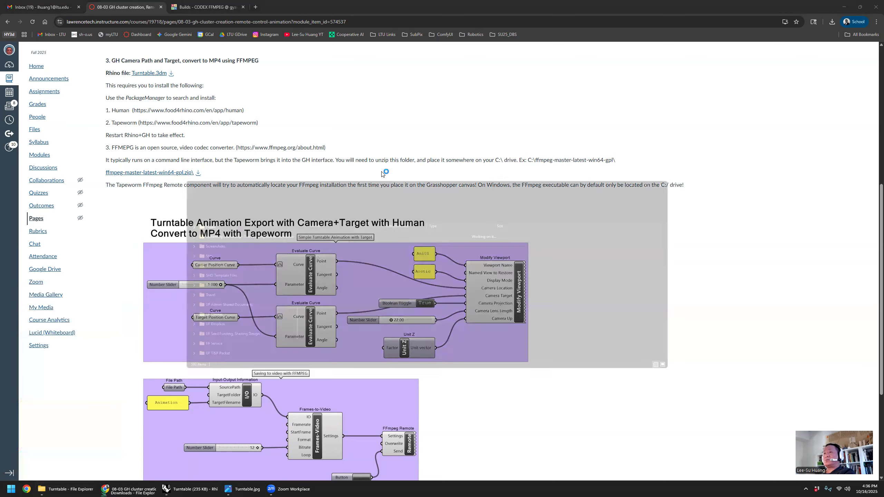
- Return to the course page and download the ffmpeg-master-latest-win64-gpl.zip archive linked under the FFmpeg item
{"action": "left_click", "coordinate": [388, 132]}
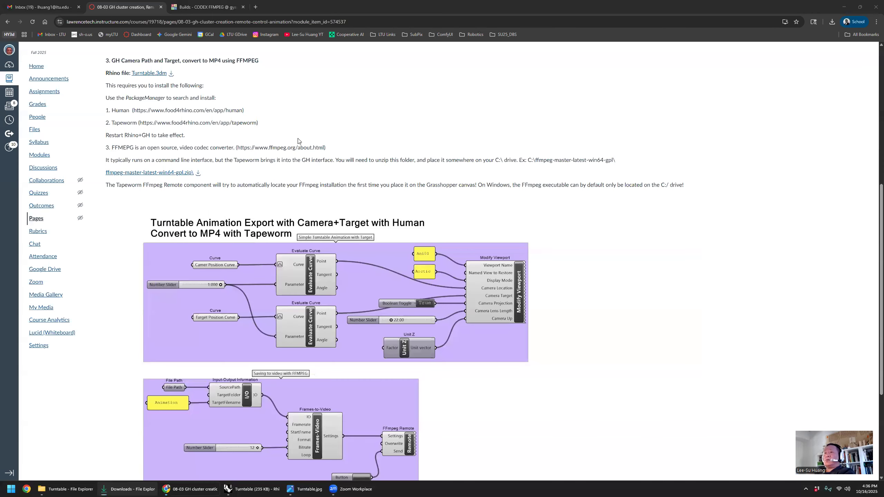
{"action": "left_click", "coordinate": [198, 173]}
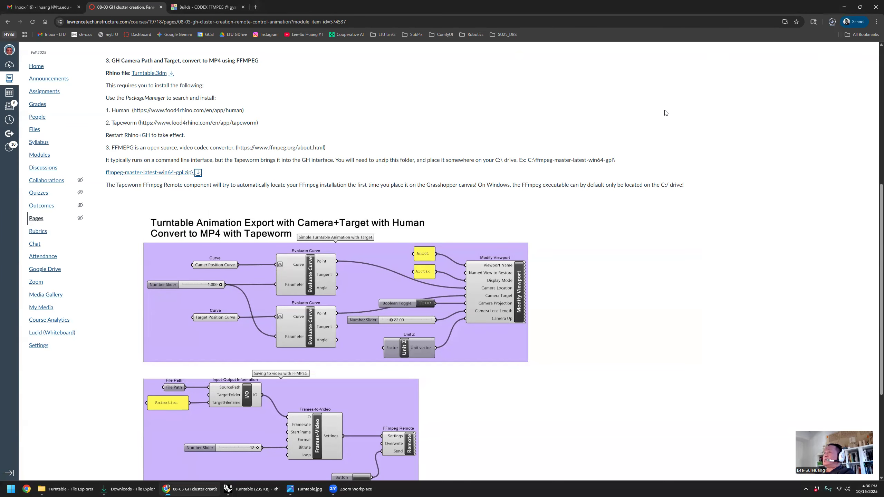
{"action": "left_click", "coordinate": [408, 149]}
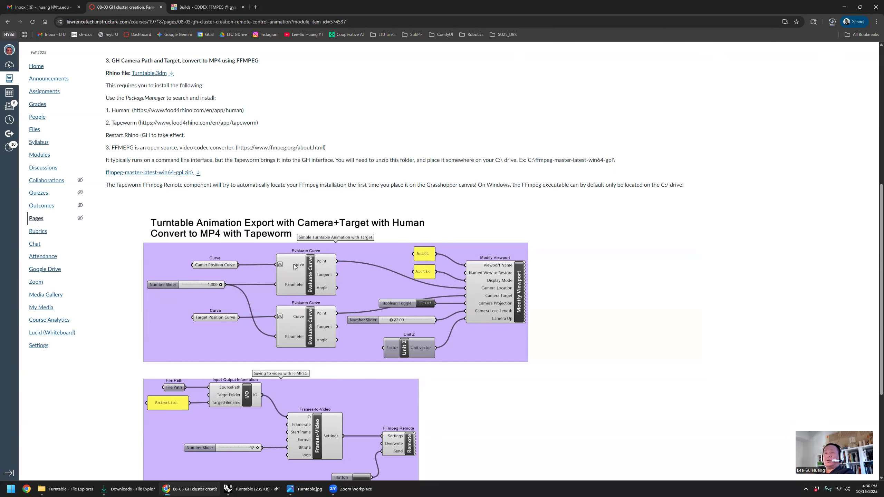
{"action": "scroll", "coordinate": [214, 316], "scroll_direction": "down", "scroll_amount": 3}
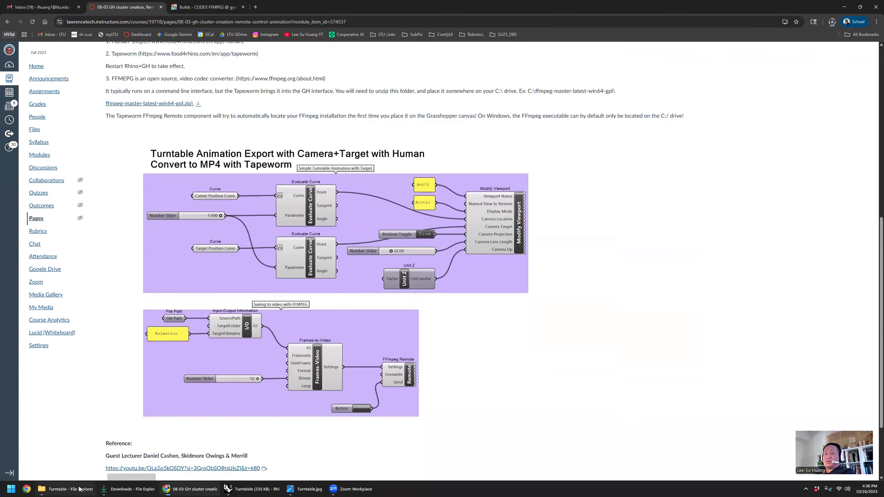
- Play the example videos Blendform_turntable and Blendform_Panning Shot from the Turntable folder, closing each one after viewing
{"action": "left_click", "coordinate": [66, 489]}
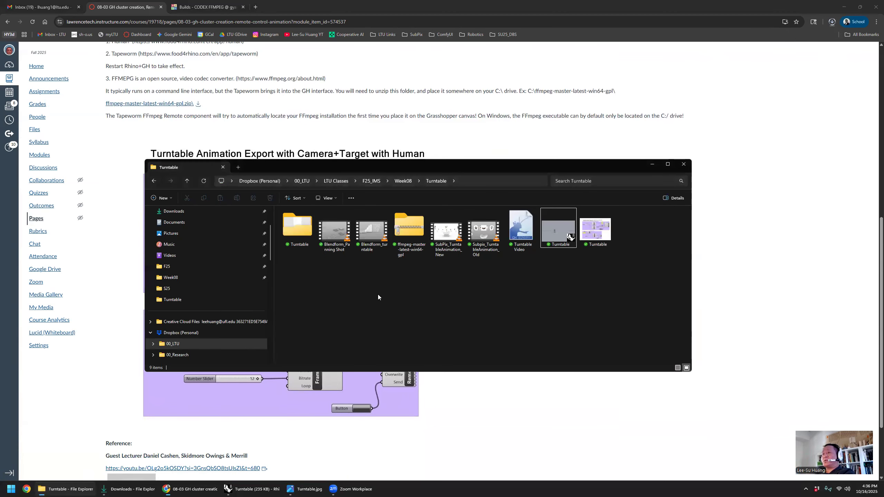
{"action": "double_click", "coordinate": [371, 218]}
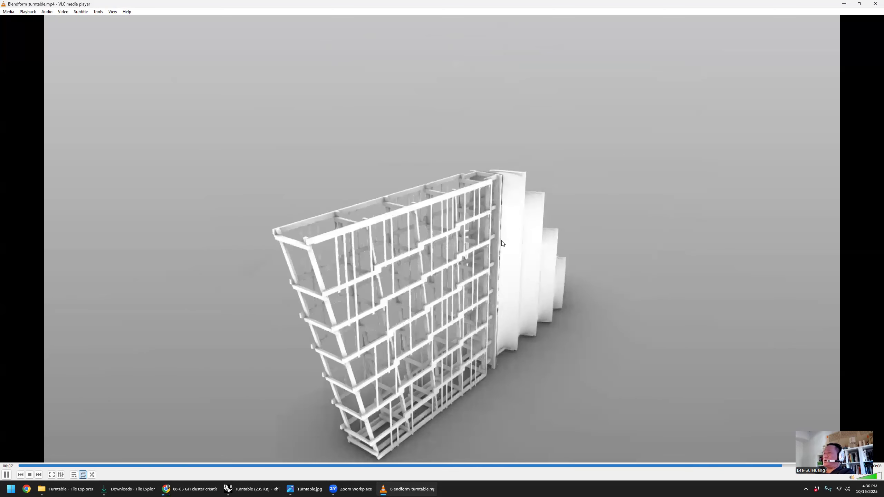
{"action": "left_click", "coordinate": [875, 4]}
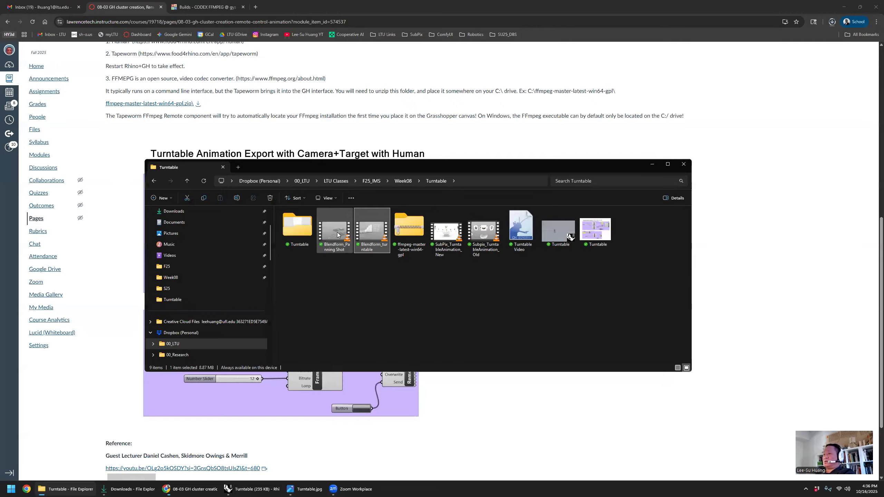
{"action": "double_click", "coordinate": [337, 234]}
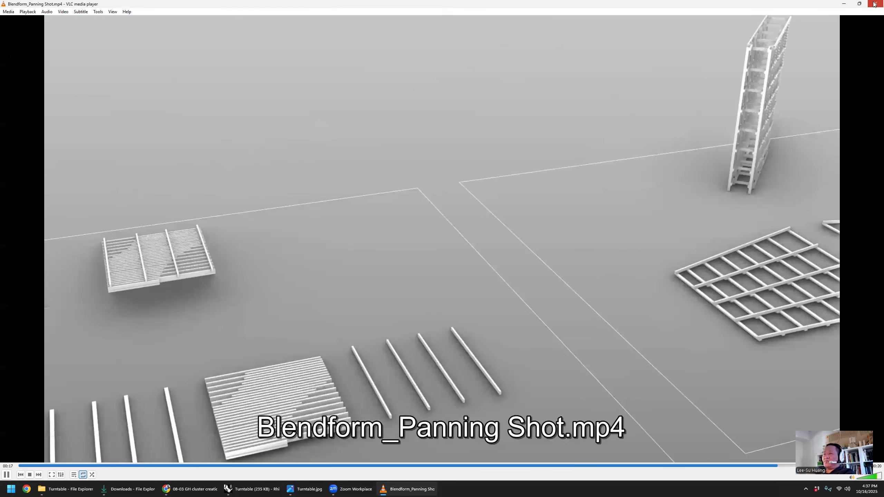
{"action": "left_click", "coordinate": [874, 5]}
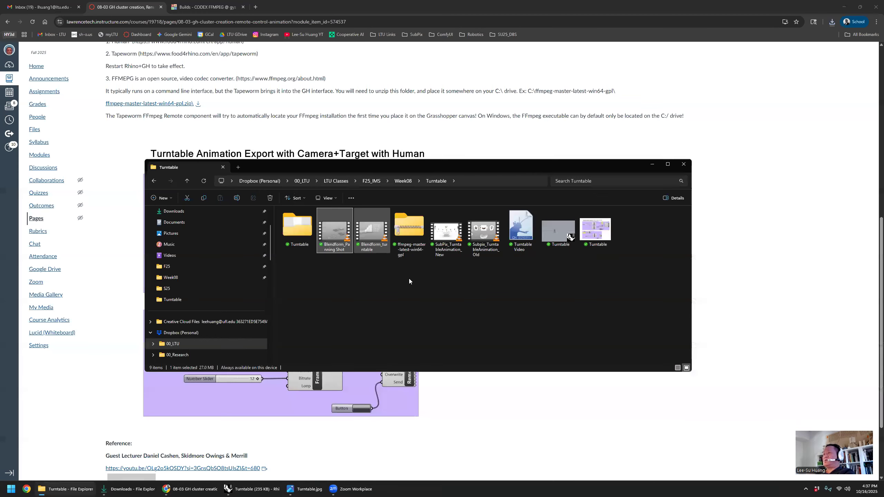
{"action": "left_click", "coordinate": [461, 303]}
{"action": "left_click", "coordinate": [446, 2]}
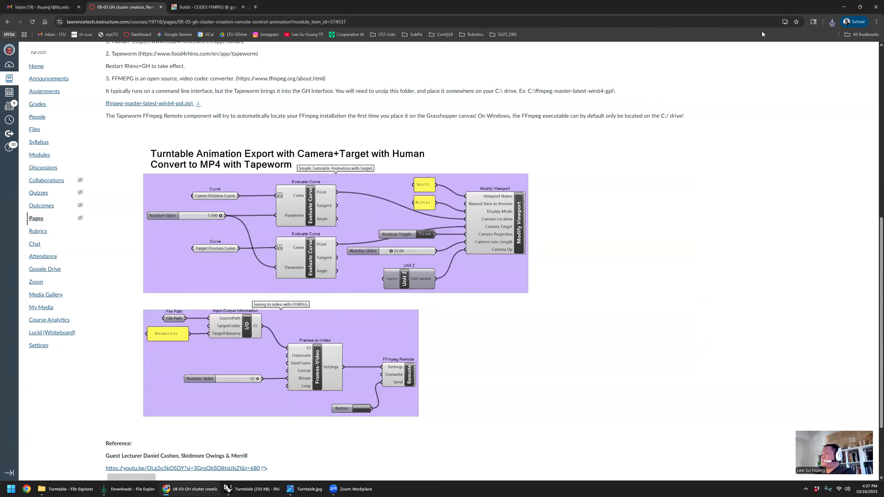
- Extract the ffmpeg-master-latest-win64-gpl zip archive inside the Downloads folder, keeping the suggested destination
{"action": "left_click", "coordinate": [131, 489]}
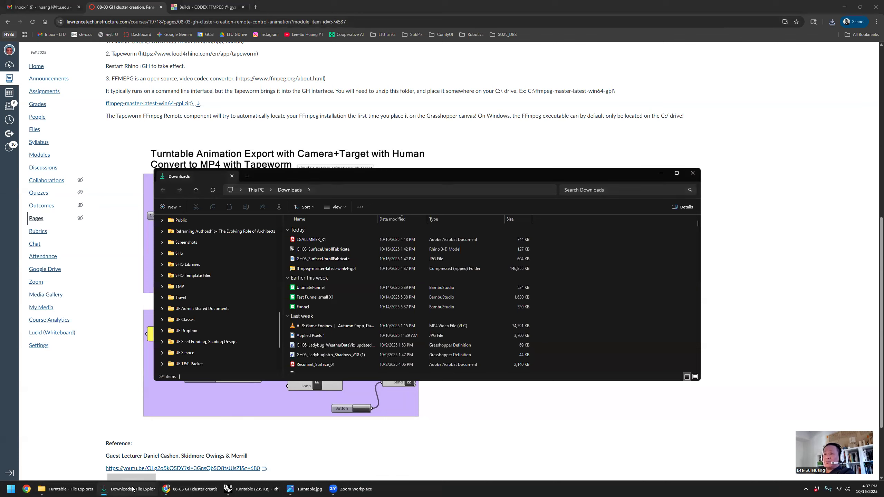
{"action": "left_click", "coordinate": [325, 269]}
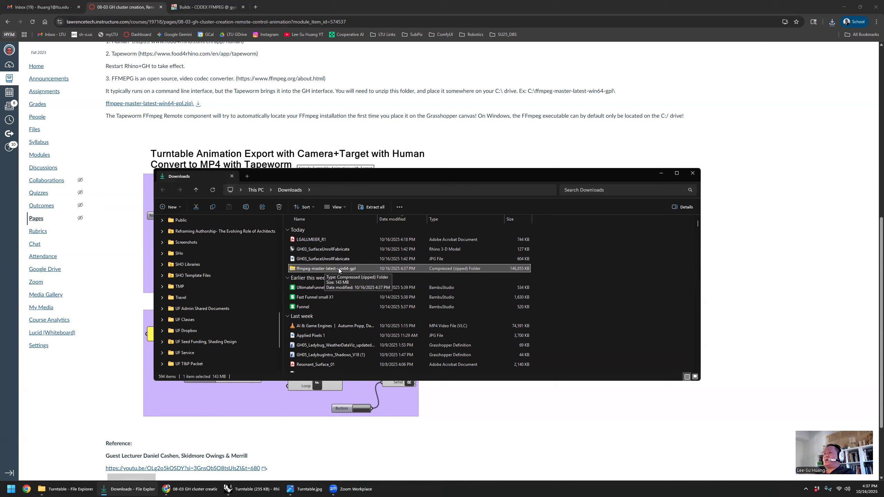
{"action": "right_click", "coordinate": [339, 270]}
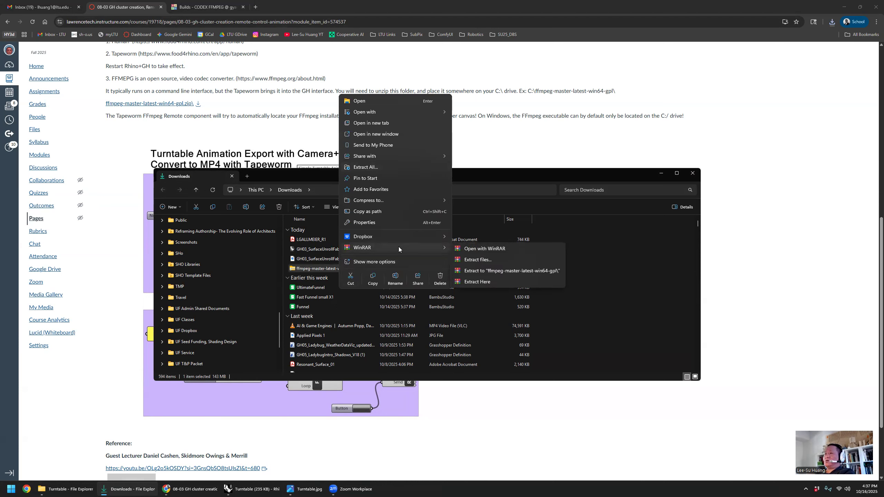
{"action": "left_click", "coordinate": [395, 166]}
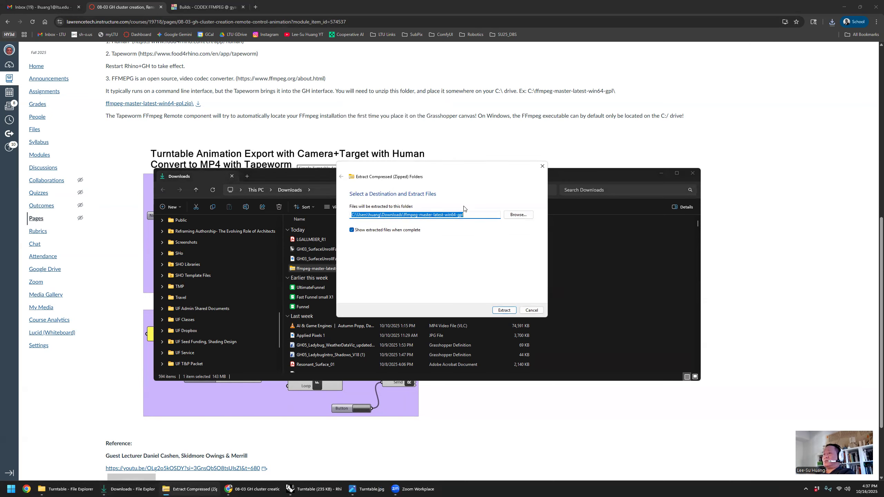
{"action": "left_click", "coordinate": [505, 311]}
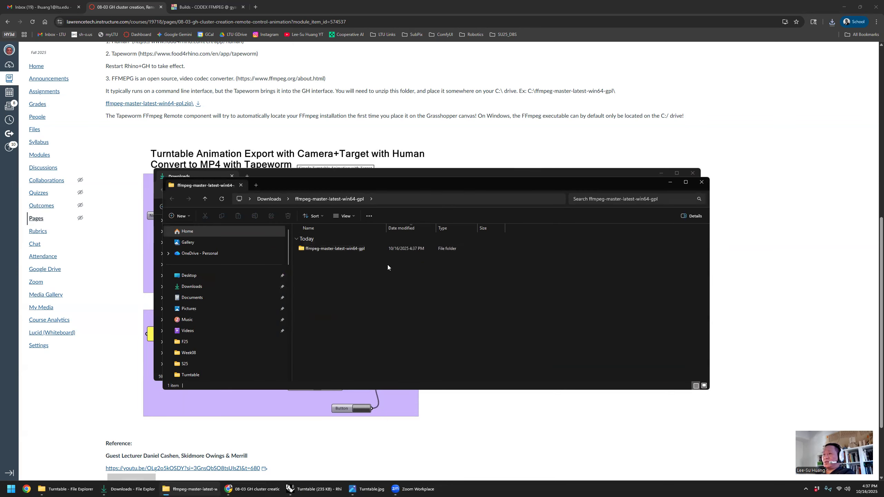
- Cut the inner ffmpeg-master-latest-win64-gpl folder from the extracted folder in Downloads
{"action": "left_click_drag", "start_coordinate": [384, 181], "coordinate": [468, 193]}
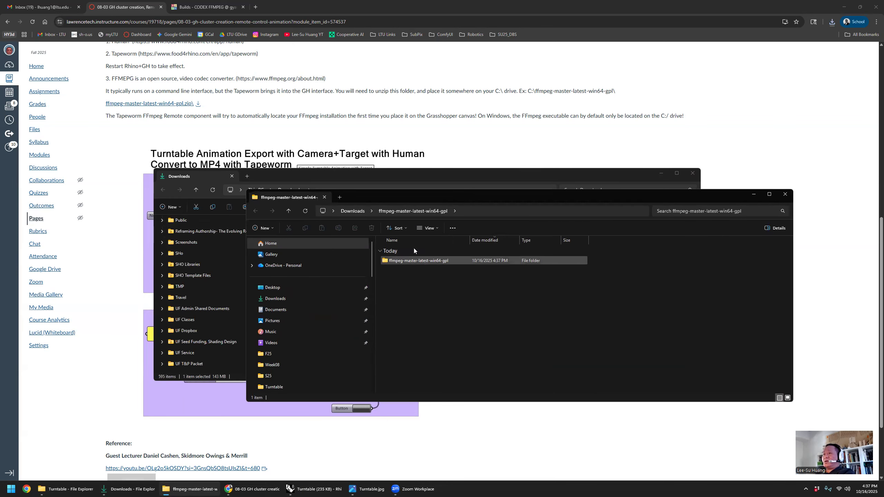
{"action": "left_click", "coordinate": [354, 210]}
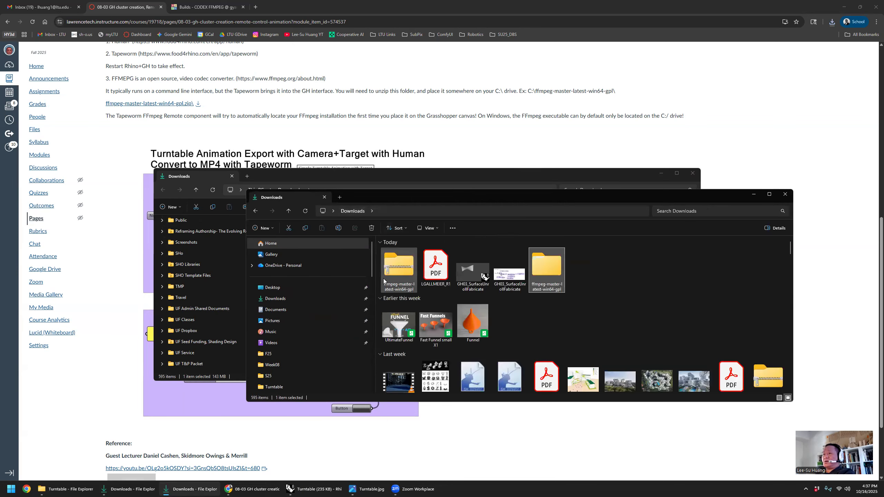
{"action": "double_click", "coordinate": [555, 269]}
{"action": "left_click", "coordinate": [432, 261]}
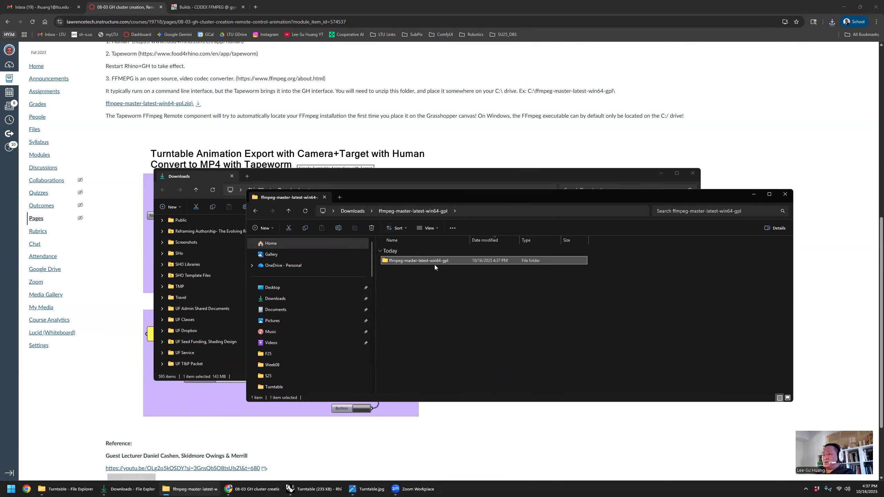
{"action": "right_click", "coordinate": [412, 262]}
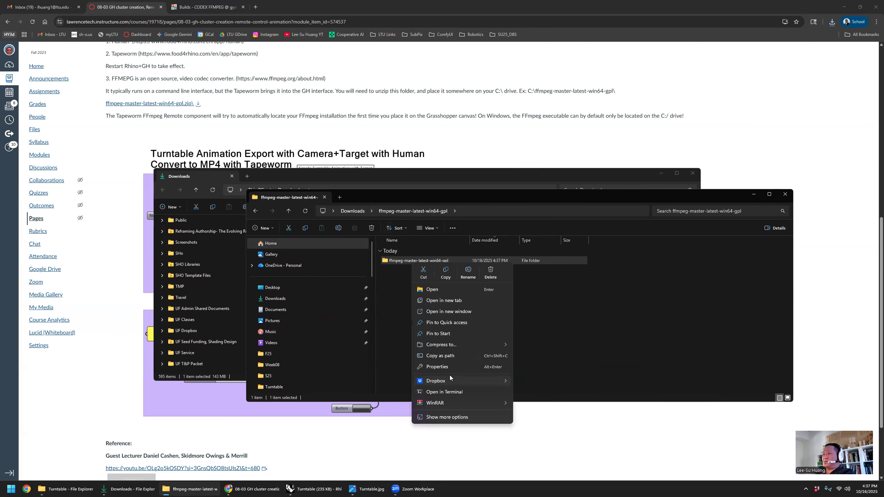
{"action": "left_click", "coordinate": [417, 274]}
{"action": "left_click", "coordinate": [456, 326]}
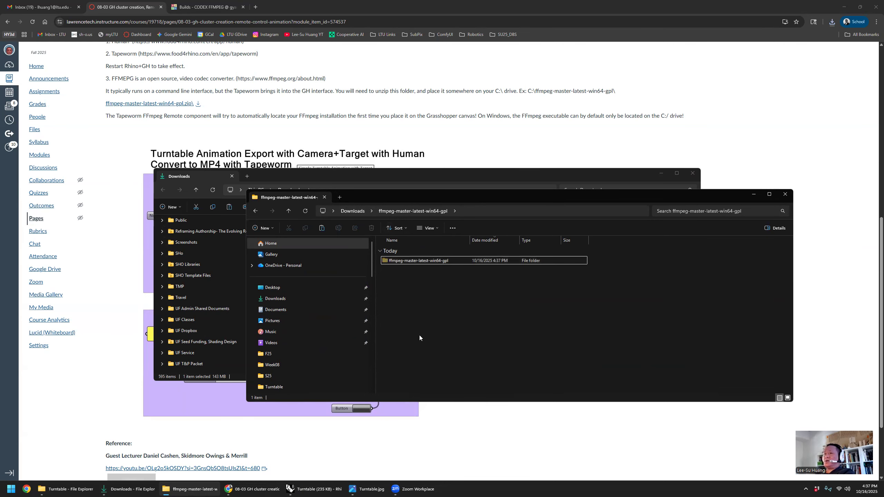
- Go to Local Disk (C:), check the ffmpeg-master-latest-win64-gpl folder at the drive's root, and close the window
{"action": "scroll", "coordinate": [341, 358], "scroll_direction": "down", "scroll_amount": 3}
{"action": "left_click", "coordinate": [252, 308]}
{"action": "left_click", "coordinate": [298, 344]}
{"action": "left_click", "coordinate": [297, 351]}
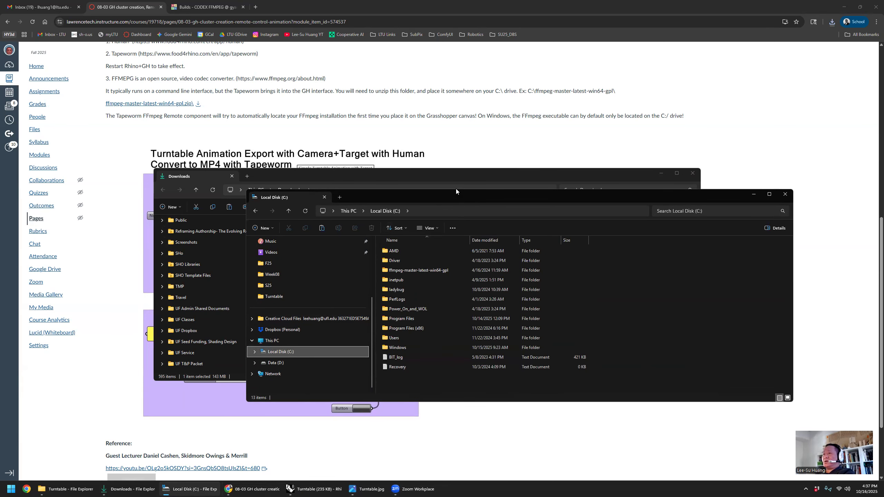
{"action": "left_click_drag", "start_coordinate": [458, 191], "coordinate": [458, 131]}
{"action": "left_click", "coordinate": [432, 212]}
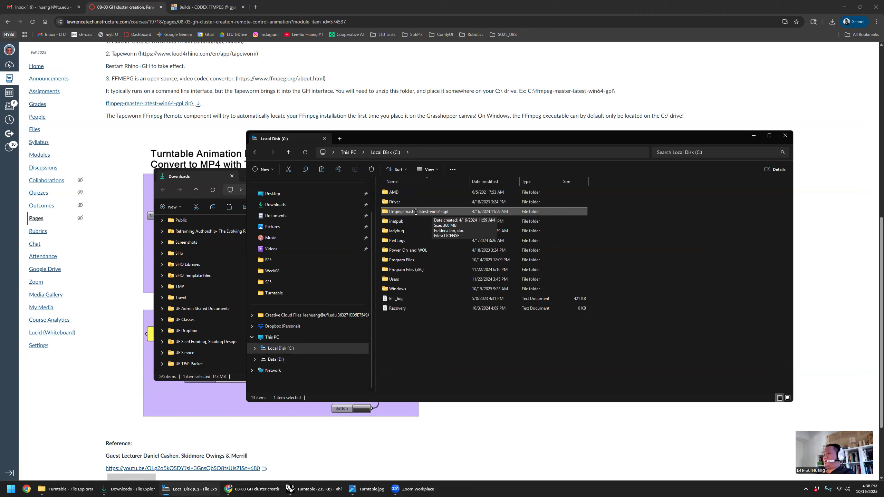
{"action": "double_click", "coordinate": [418, 212]}
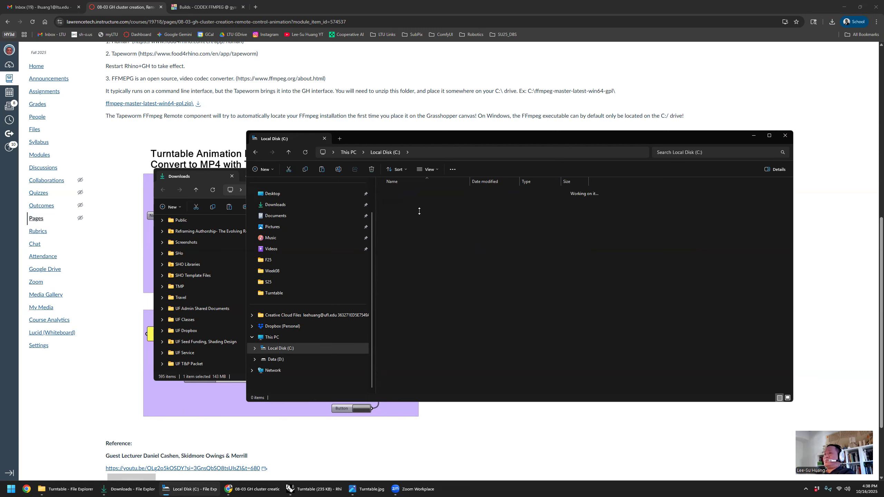
{"action": "left_click", "coordinate": [385, 154]}
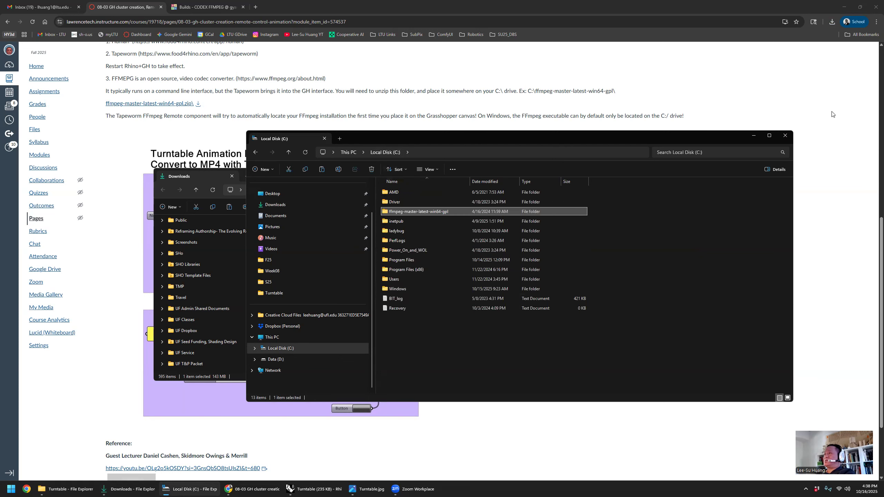
{"action": "left_click", "coordinate": [785, 136]}
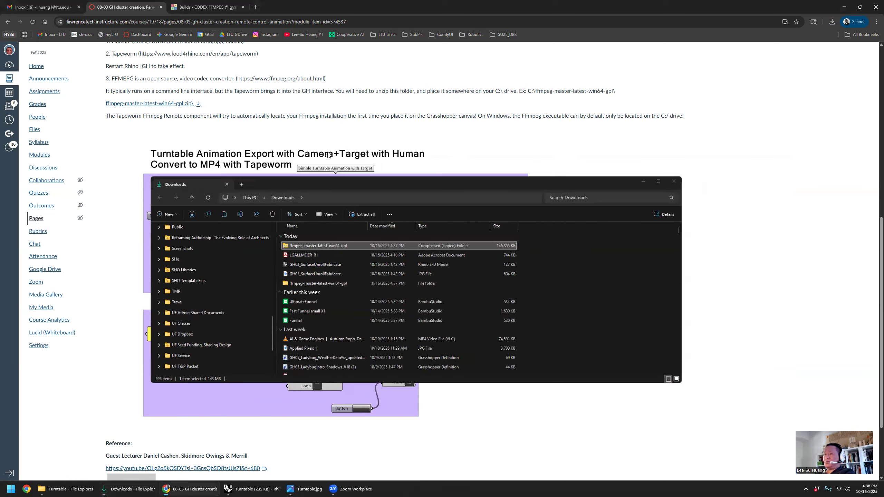
- Review the example Grasshopper definitions on the course page, switch to Rhino, and restore the minimized Grasshopper window
{"action": "left_click", "coordinate": [439, 132]}
{"action": "scroll", "coordinate": [298, 253], "scroll_direction": "down", "scroll_amount": 2}
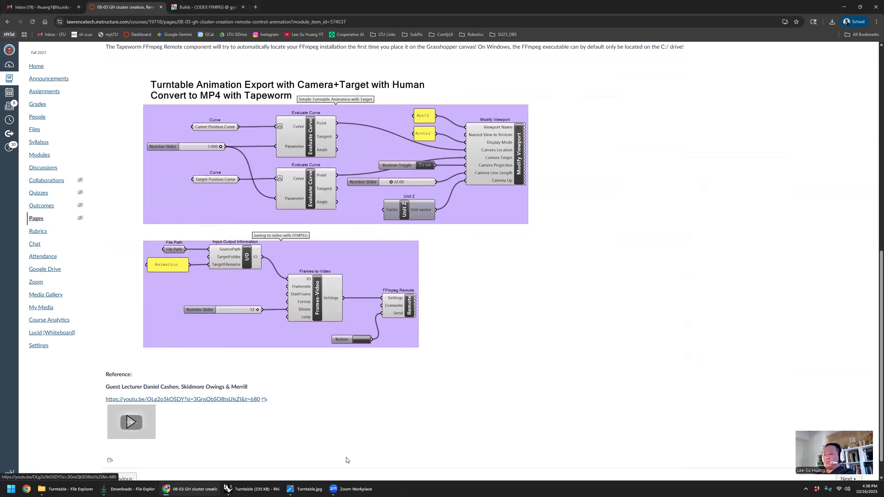
{"action": "left_click", "coordinate": [242, 489]}
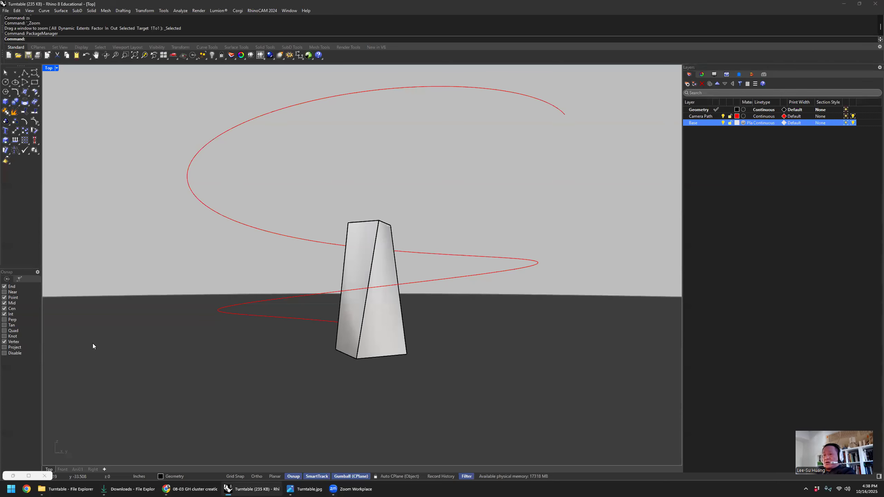
{"action": "left_click", "coordinate": [13, 476]}
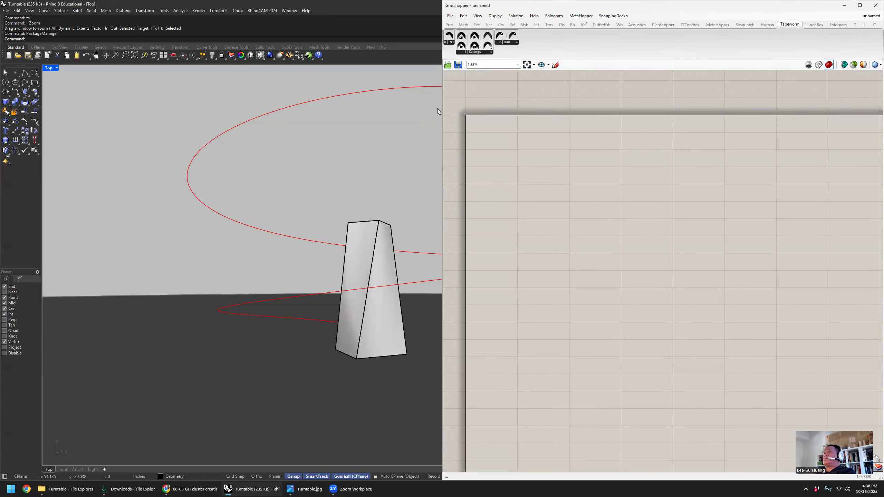
- Widen the Grasshopper window to check the Human and Tapeworm component sets, and narrow it to uncover the Rhino viewport
{"action": "left_click_drag", "start_coordinate": [440, 109], "coordinate": [243, 109]}
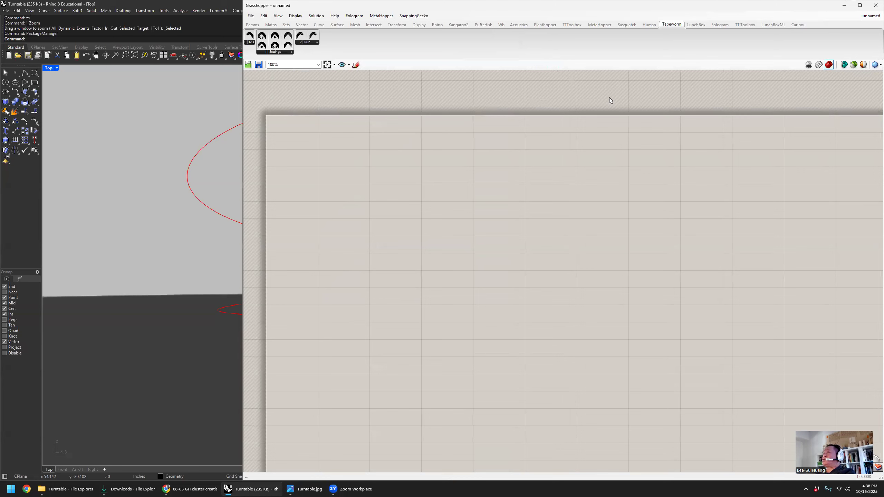
{"action": "left_click", "coordinate": [649, 24]}
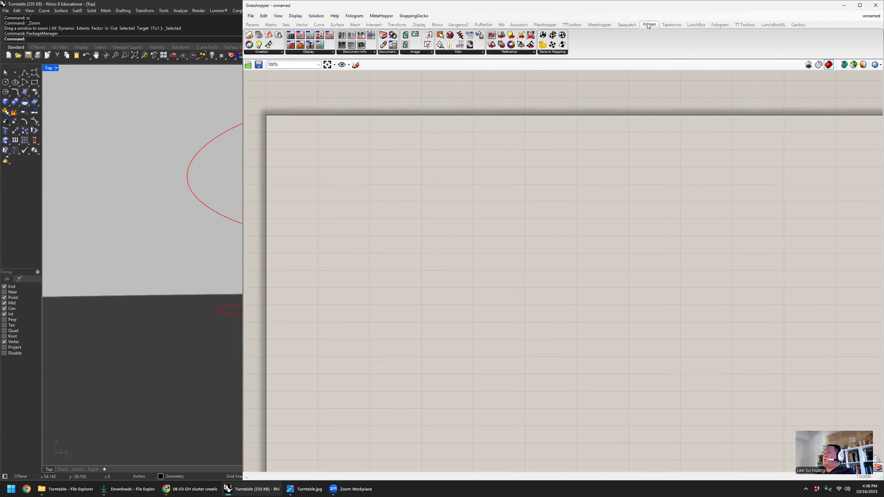
{"action": "left_click", "coordinate": [672, 25]}
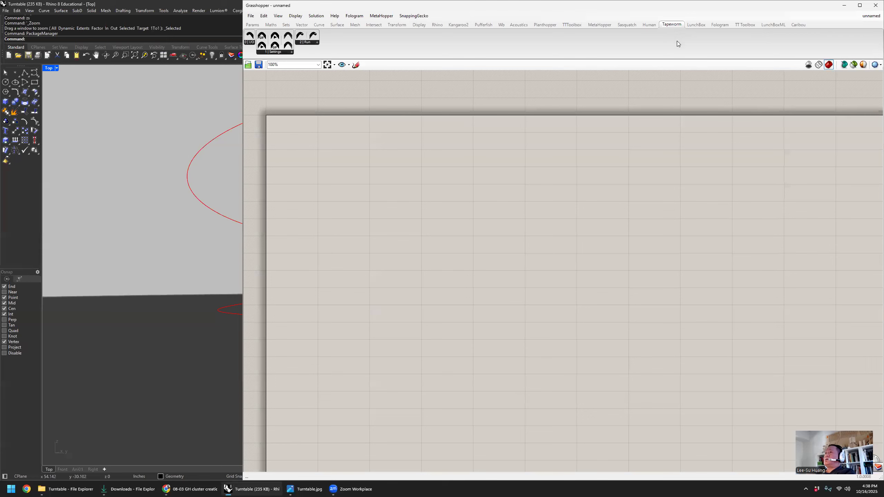
{"action": "left_click", "coordinate": [645, 25]}
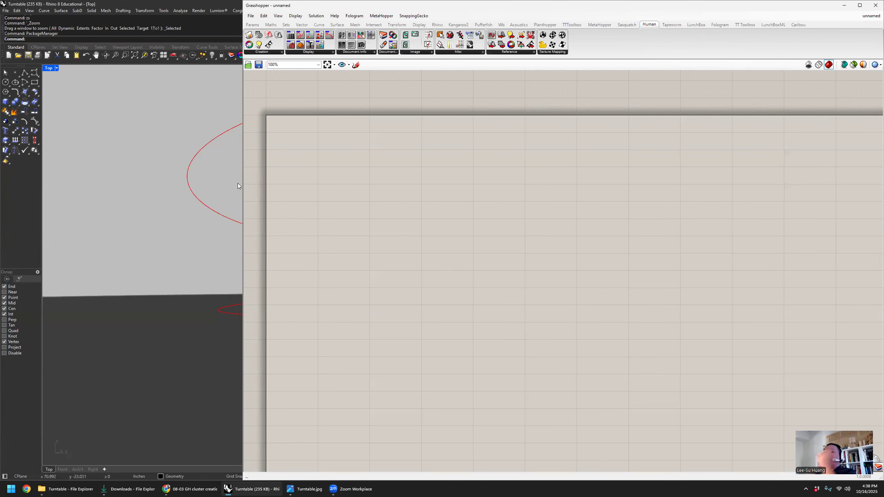
{"action": "left_click_drag", "start_coordinate": [243, 184], "coordinate": [424, 188]}
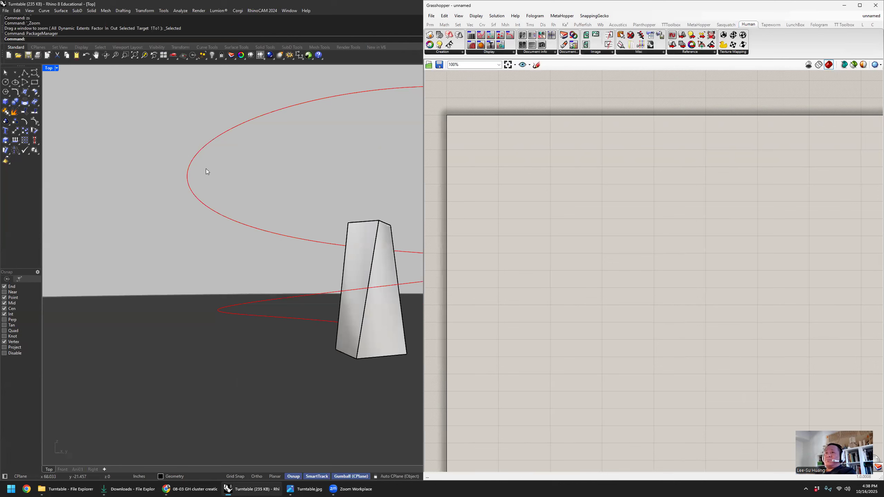
{"action": "left_click", "coordinate": [56, 69]}
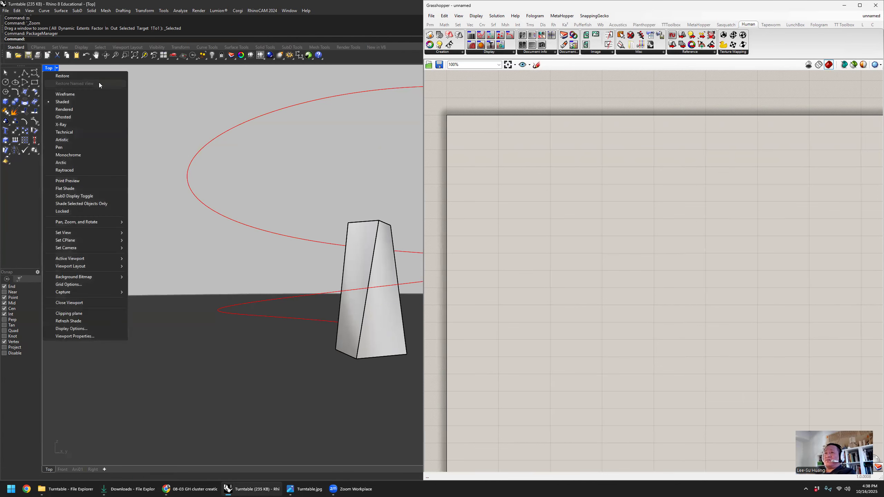
{"action": "left_click", "coordinate": [139, 95]}
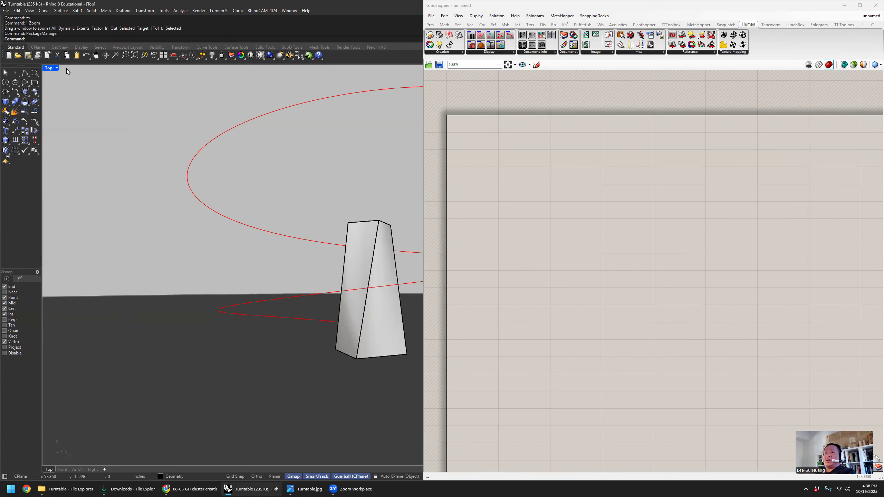
- Restore the named view Ani01 in the Top viewport and orbit around the tapered tower
{"action": "left_click", "coordinate": [57, 68]}
{"action": "mouse_move", "coordinate": [99, 232]}
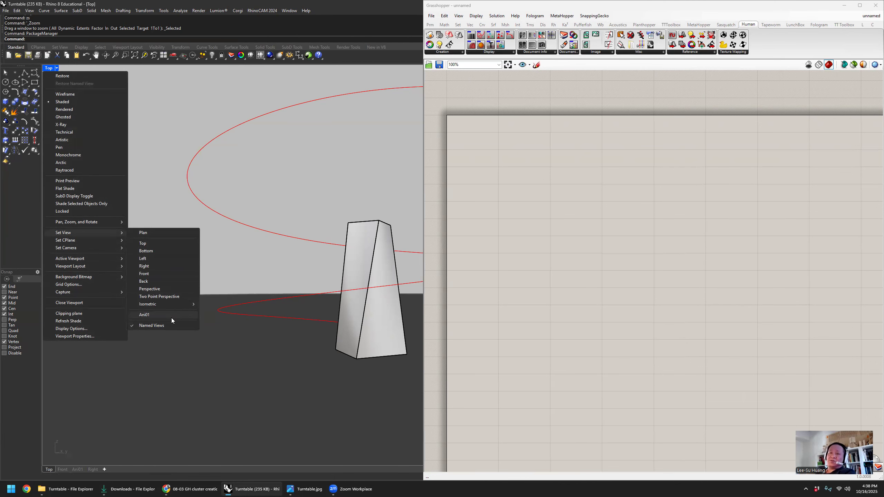
{"action": "left_click", "coordinate": [153, 317]}
{"action": "right_click_drag", "start_coordinate": [228, 248], "coordinate": [160, 244]}
{"action": "scroll", "coordinate": [183, 237], "scroll_direction": "down", "scroll_amount": 8}
{"action": "scroll", "coordinate": [160, 244], "scroll_direction": "up", "scroll_amount": 5}
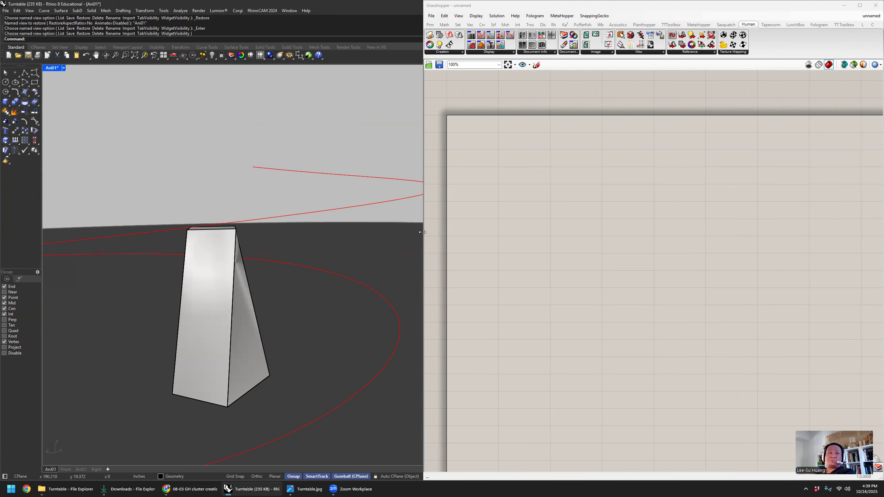
- Widen the Grasshopper window and place Human's Modify Viewport component on the canvas
{"action": "left_click_drag", "start_coordinate": [422, 232], "coordinate": [256, 232]}
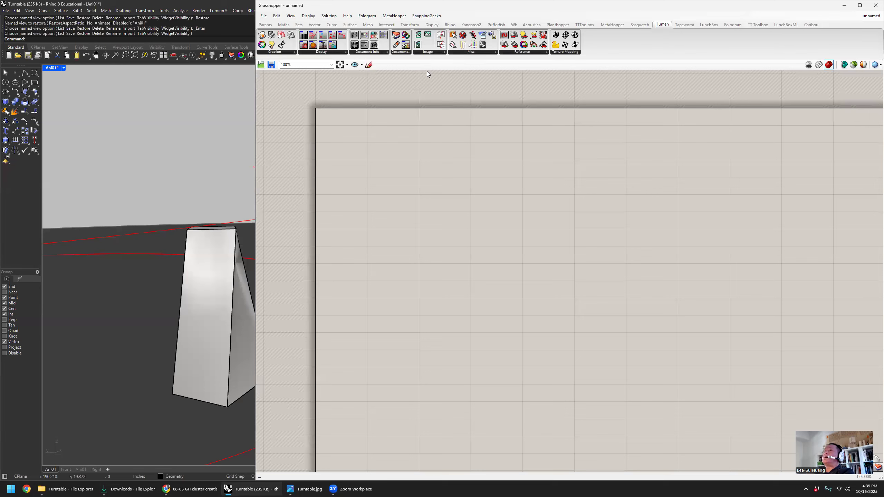
{"action": "left_click", "coordinate": [382, 52]}
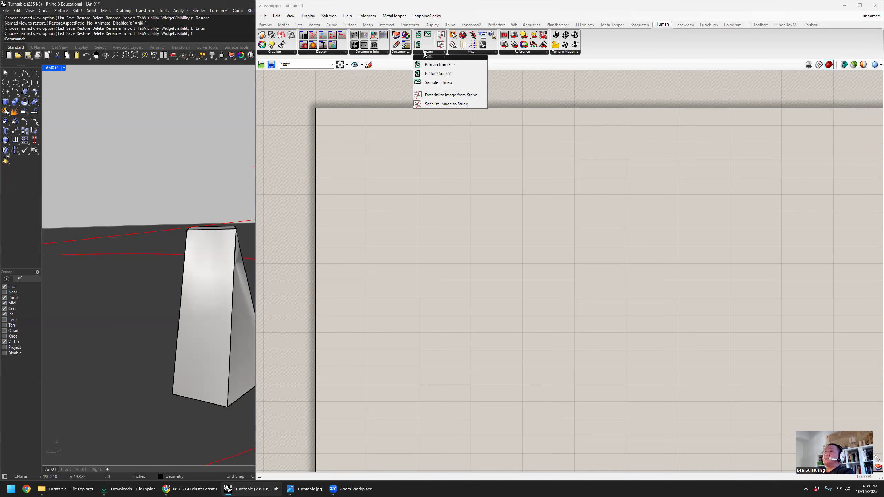
{"action": "mouse_move", "coordinate": [403, 53]}
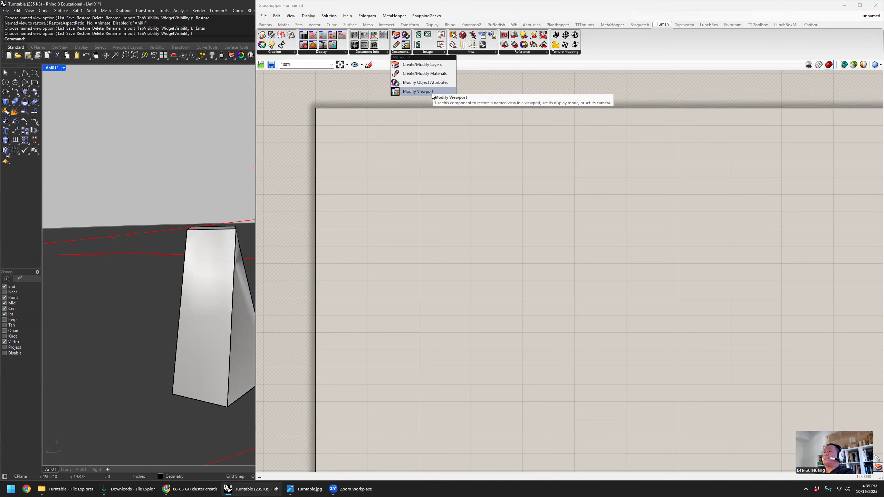
{"action": "left_click_drag", "start_coordinate": [432, 96], "coordinate": [674, 209]}
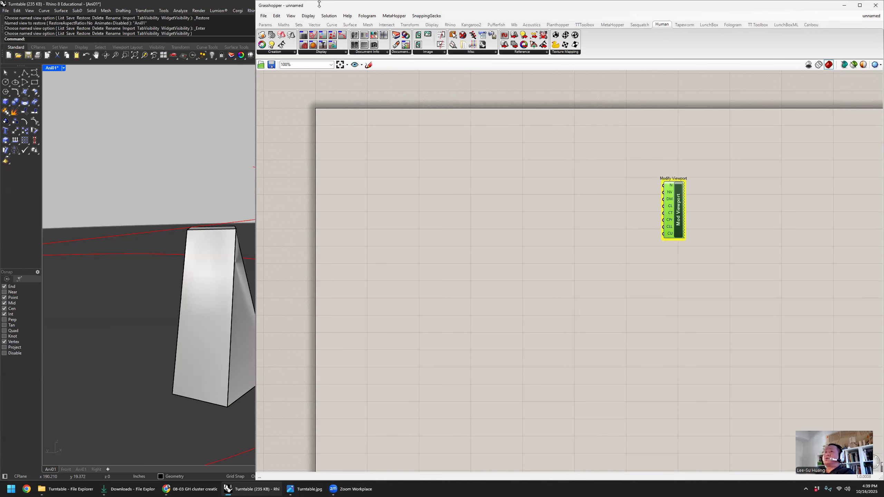
- Turn on Draw Full Names for Grasshopper components and reposition the Modify Viewport component for a readable view of its inputs
{"action": "left_click", "coordinate": [307, 15]}
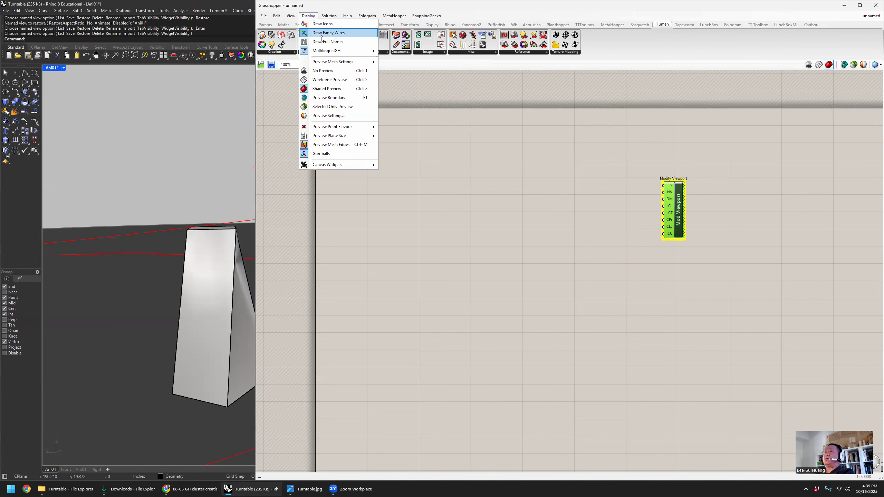
{"action": "left_click", "coordinate": [334, 34]}
{"action": "left_click_drag", "start_coordinate": [672, 212], "coordinate": [712, 215]}
{"action": "left_click", "coordinate": [632, 170]}
{"action": "right_click_drag", "start_coordinate": [592, 173], "coordinate": [566, 177]}
{"action": "left_click_drag", "start_coordinate": [640, 195], "coordinate": [703, 180]}
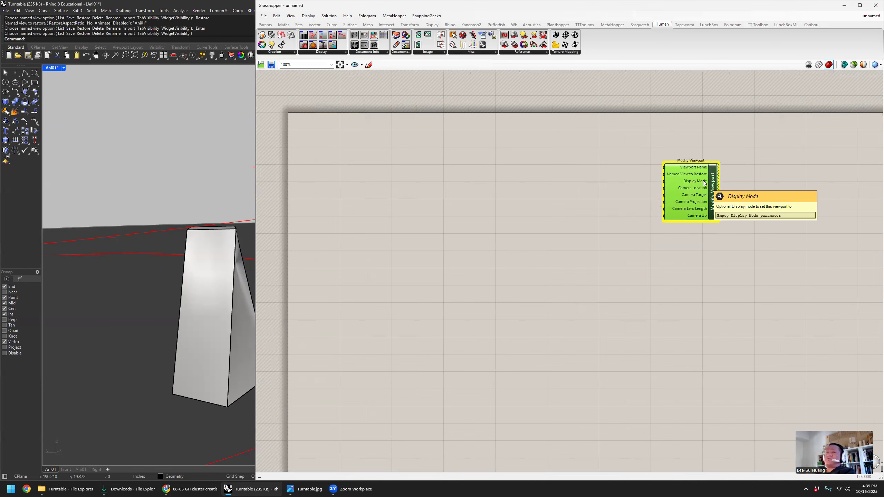
{"action": "left_click", "coordinate": [663, 159]}
{"action": "scroll", "coordinate": [663, 159], "scroll_direction": "up", "scroll_amount": 2}
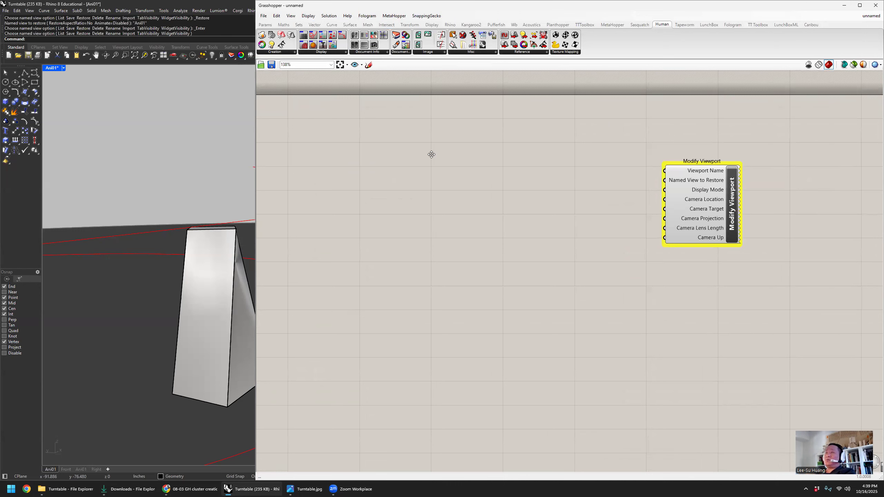
- Create a panel containing Ani01, connect it to Modify Viewport's Viewport Name input, and place it beside the component
{"action": "double_click", "coordinate": [578, 157]}
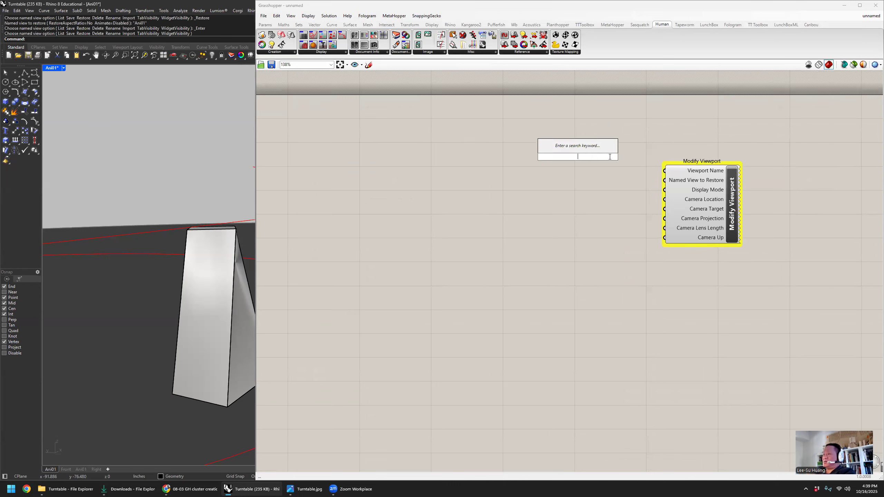
{"action": "type", "text": "//Ani01"}
{"action": "key", "text": "Return"}
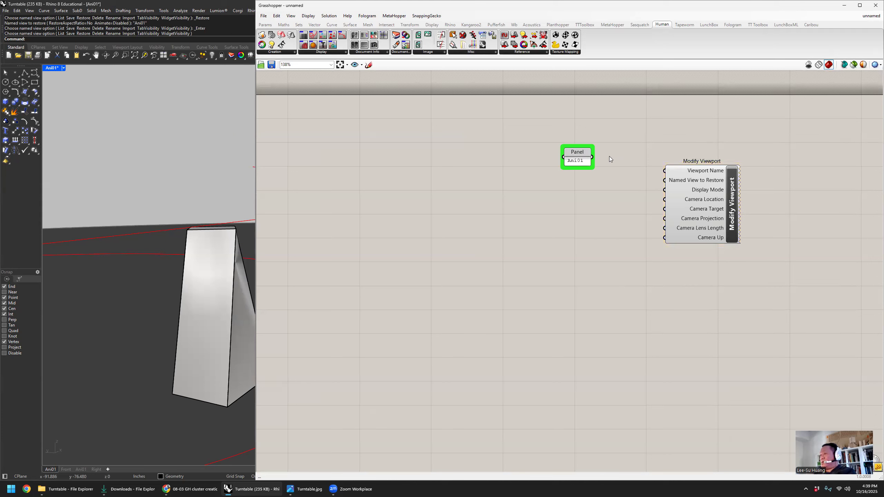
{"action": "left_click_drag", "start_coordinate": [592, 157], "coordinate": [664, 170]}
{"action": "left_click_drag", "start_coordinate": [578, 159], "coordinate": [620, 165]}
{"action": "left_click", "coordinate": [618, 187]}
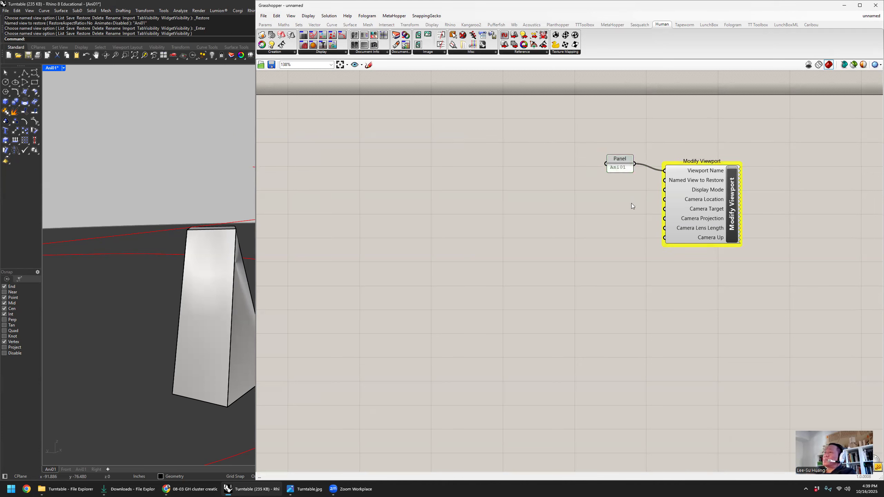
- Compare the Arctic and Rendered display modes in the Ani01 viewport, leave it on Arctic, and widen the Grasshopper window
{"action": "mouse_move", "coordinate": [701, 182]}
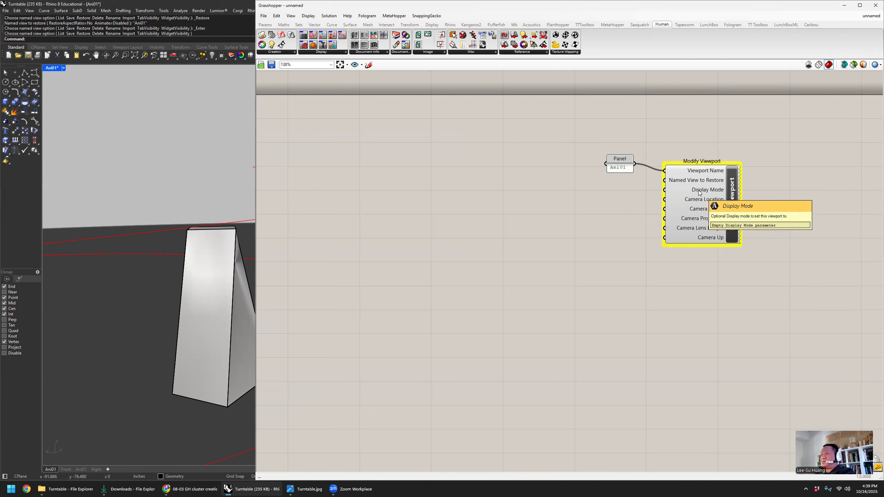
{"action": "left_click", "coordinate": [63, 68]}
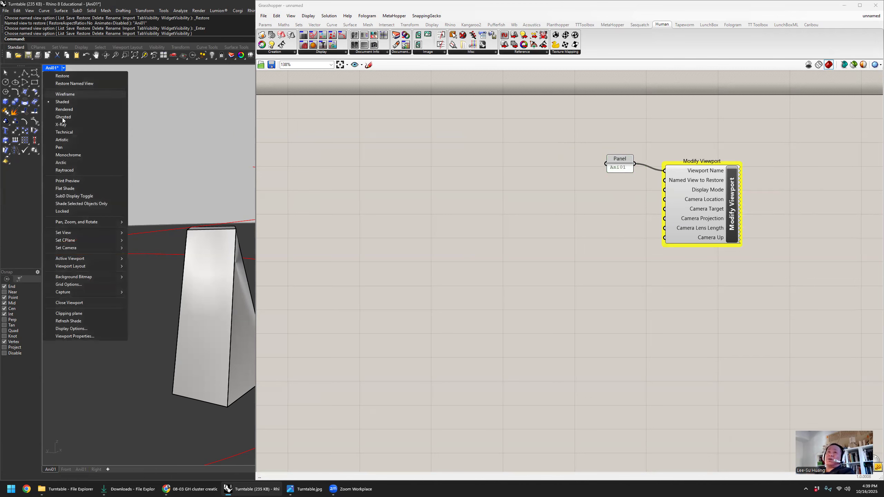
{"action": "left_click", "coordinate": [90, 162]}
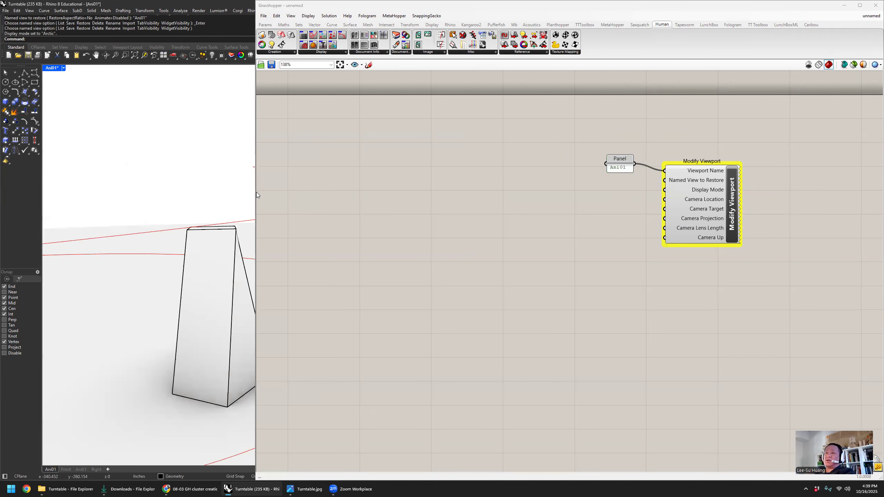
{"action": "left_click_drag", "start_coordinate": [254, 192], "coordinate": [470, 193]}
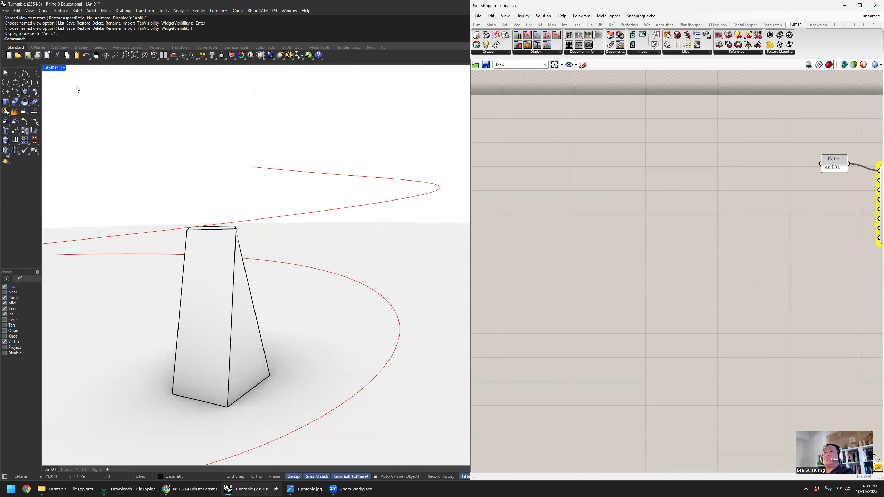
{"action": "left_click", "coordinate": [54, 69]}
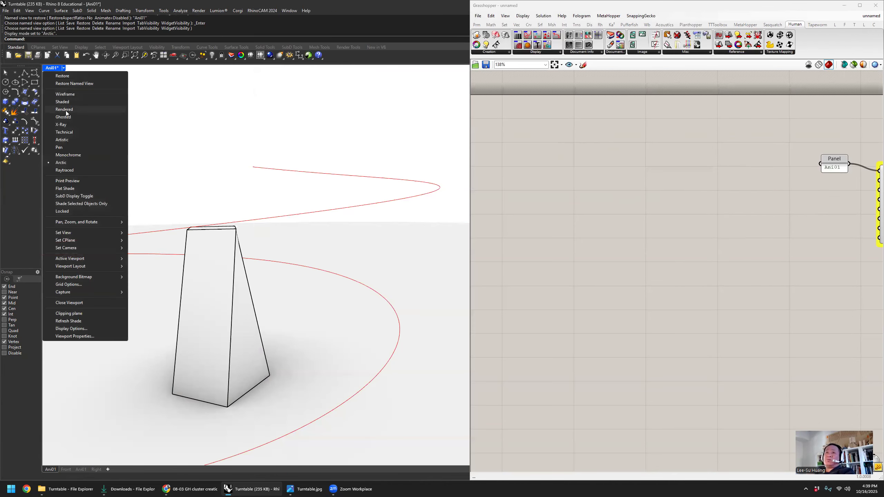
{"action": "left_click", "coordinate": [65, 110]}
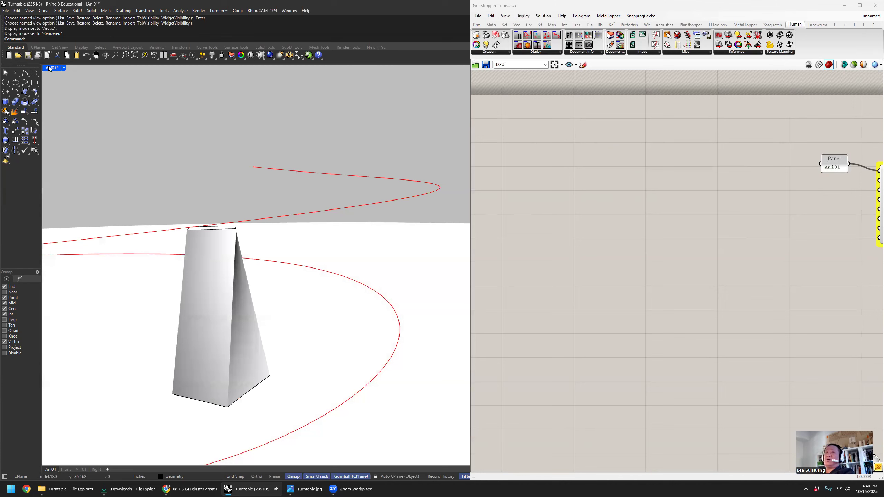
{"action": "left_click", "coordinate": [50, 68]}
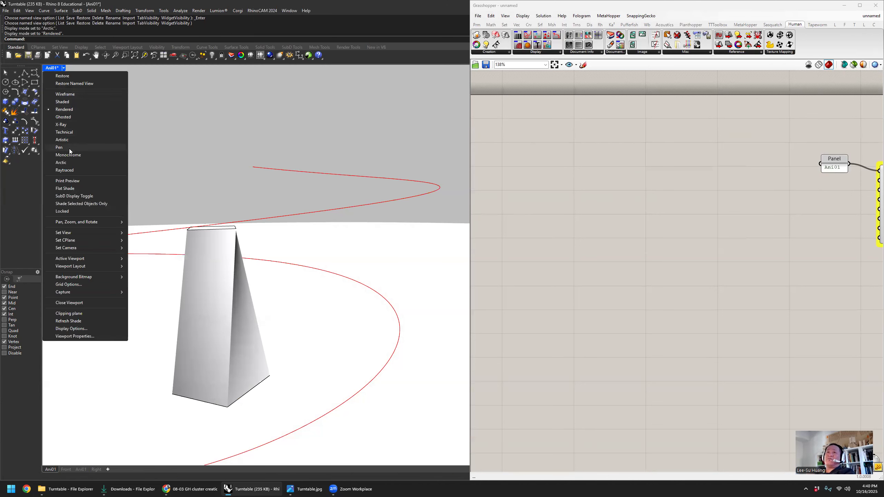
{"action": "left_click", "coordinate": [61, 162]}
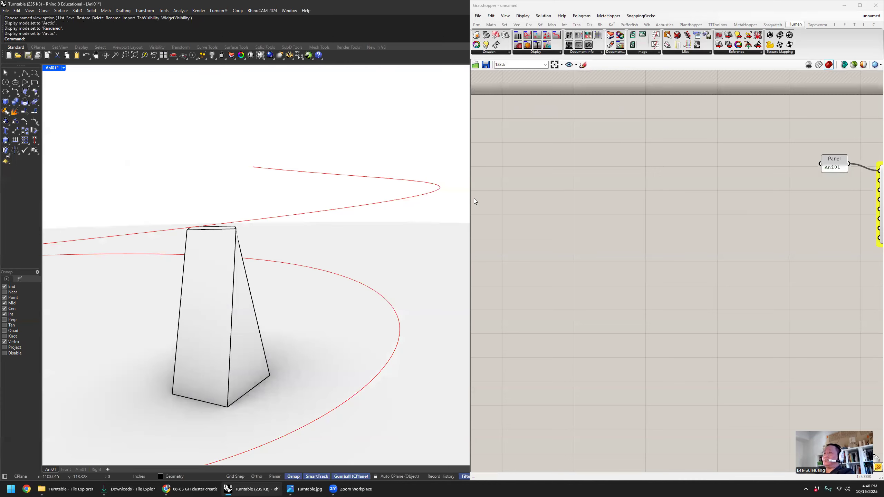
{"action": "left_click_drag", "start_coordinate": [468, 200], "coordinate": [328, 201]}
{"action": "double_click", "coordinate": [643, 205]}
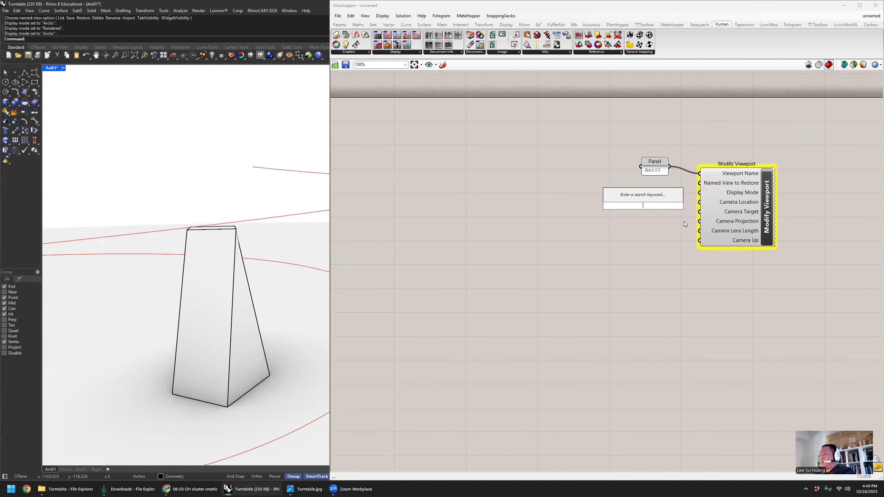
{"action": "type", "text": "arctic"}
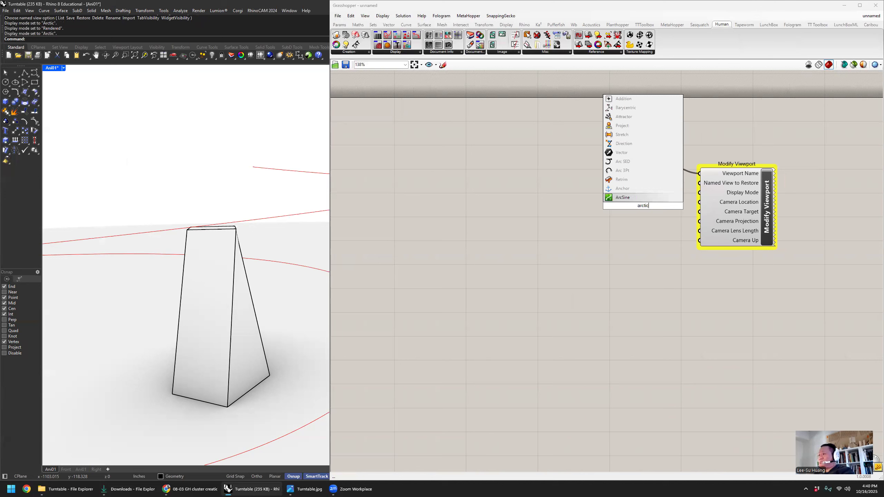
{"action": "key", "text": "Escape"}
- Create a panel containing Arctic and connect it to Modify Viewport's Display Mode input
{"action": "double_click", "coordinate": [634, 216]}
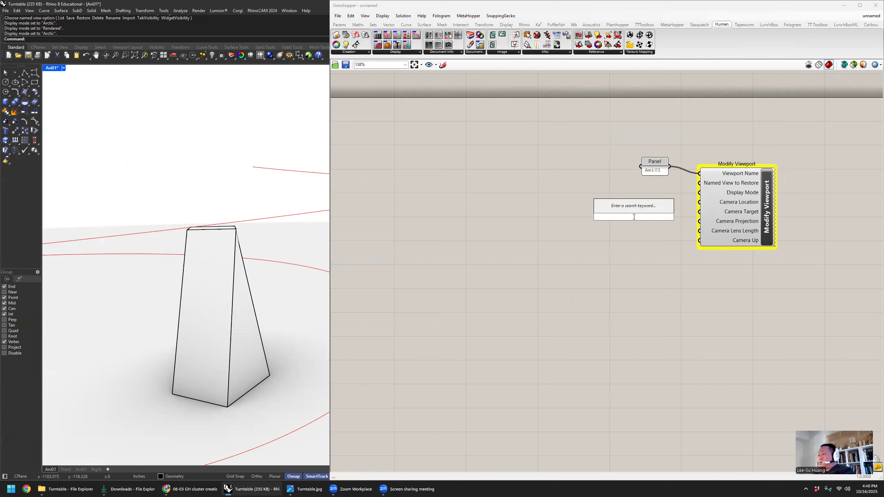
{"action": "type", "text": "//Arcti"}
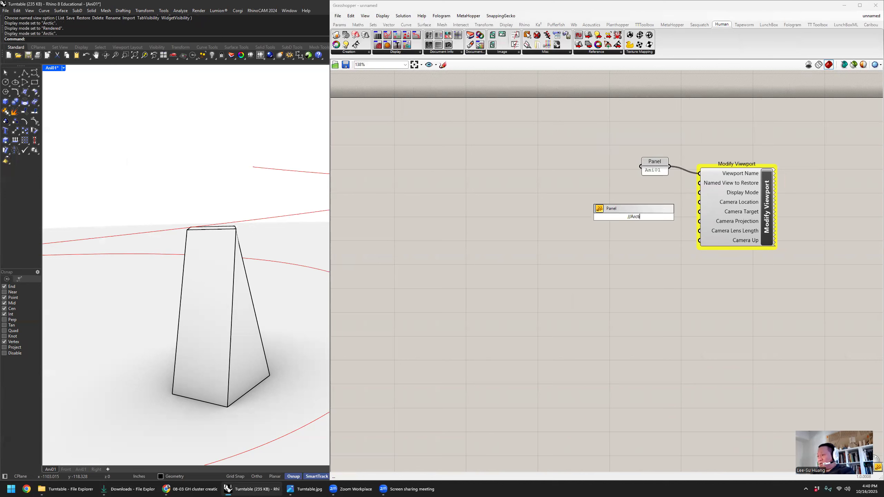
{"action": "type", "text": "c"}
{"action": "key", "text": "Return"}
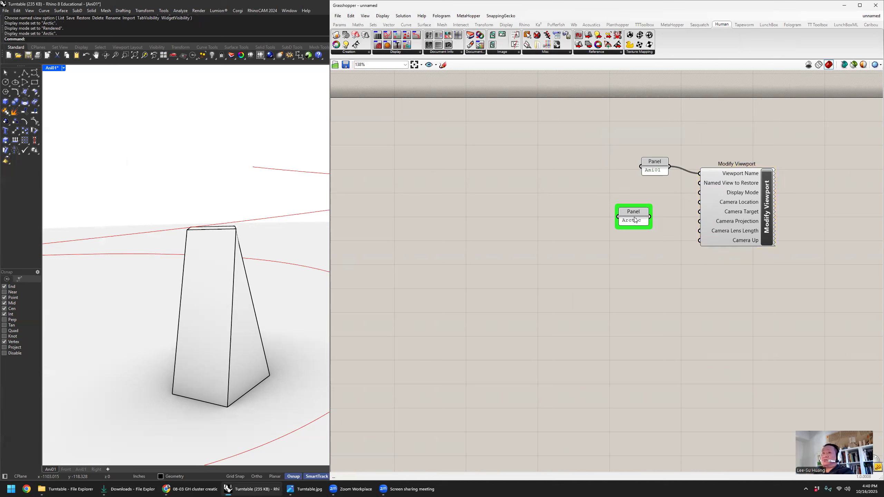
{"action": "left_click_drag", "start_coordinate": [636, 219], "coordinate": [634, 189]}
{"action": "right_click_drag", "start_coordinate": [565, 196], "coordinate": [588, 197]}
{"action": "left_click", "coordinate": [652, 210]}
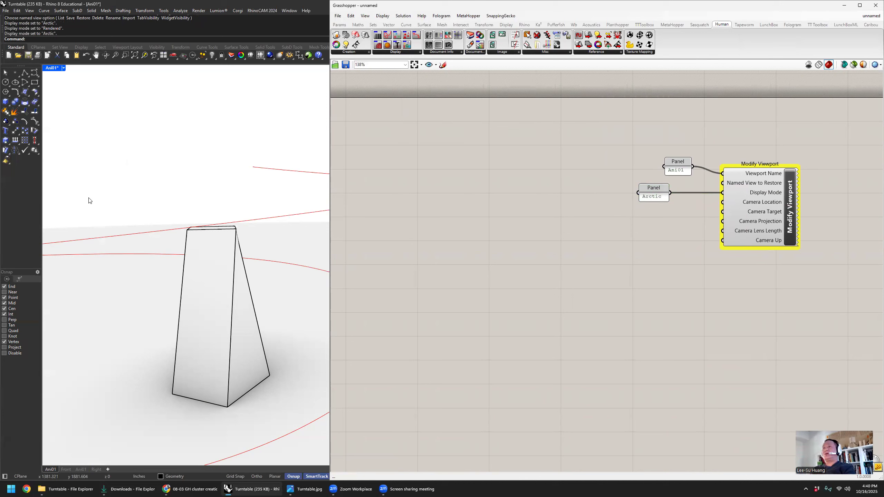
- Show the whole spiral camera path around the tower in the Ani01 viewport, highlight the curve, and clear the selection
{"action": "scroll", "coordinate": [166, 171], "scroll_direction": "down", "scroll_amount": 6}
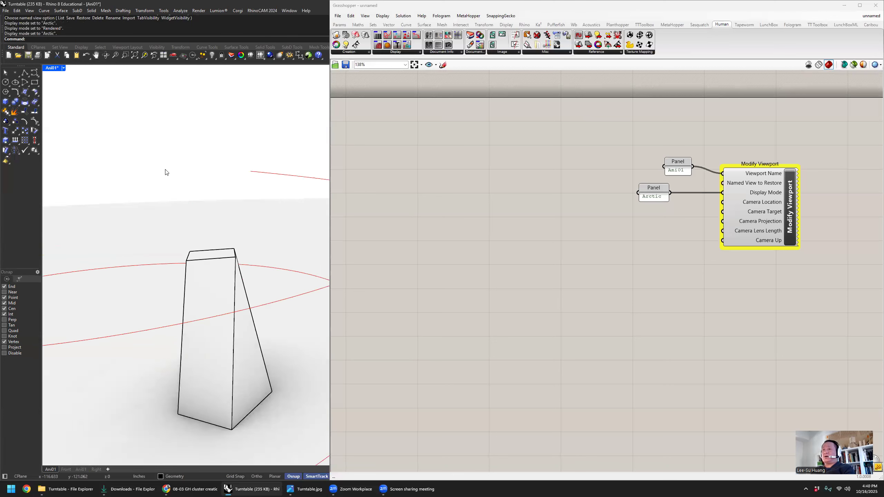
{"action": "right_click_drag", "start_coordinate": [188, 159], "coordinate": [225, 199]}
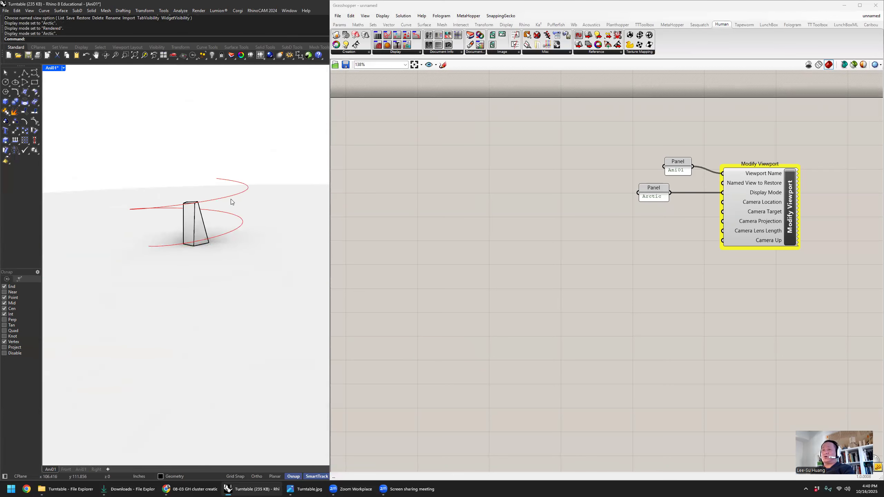
{"action": "left_click", "coordinate": [237, 197]}
{"action": "left_click", "coordinate": [251, 168]}
{"action": "left_click", "coordinate": [248, 187]}
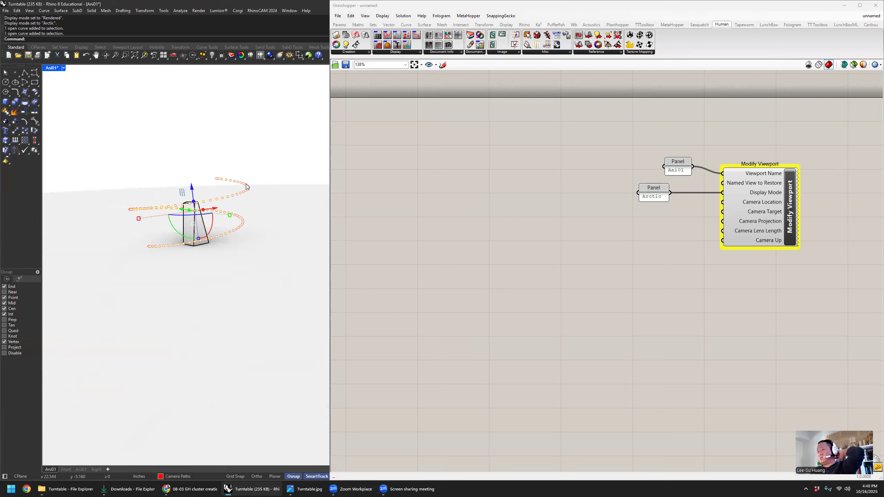
{"action": "left_click", "coordinate": [239, 154]}
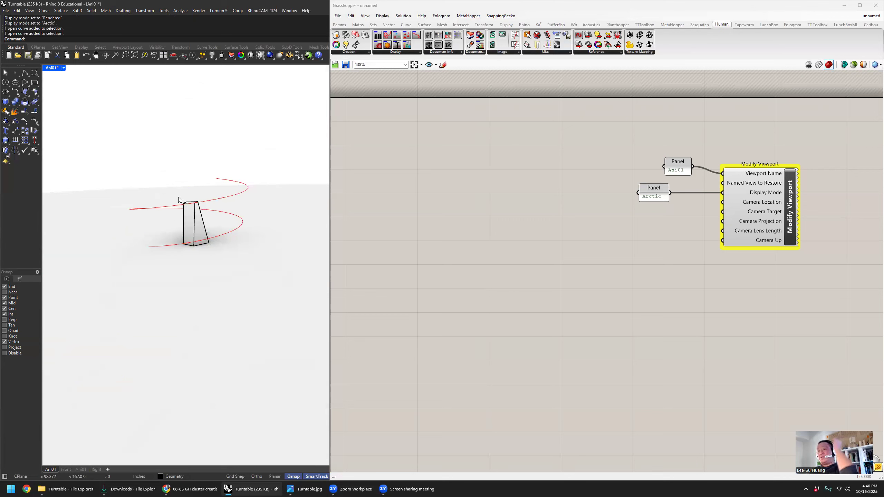
- Hide the tower polysurface, highlight the vertical target line inside it, and clear the selection
{"action": "scroll", "coordinate": [178, 197], "scroll_direction": "up", "scroll_amount": 3}
{"action": "left_click", "coordinate": [218, 237]}
{"action": "type", "text": "hide"}
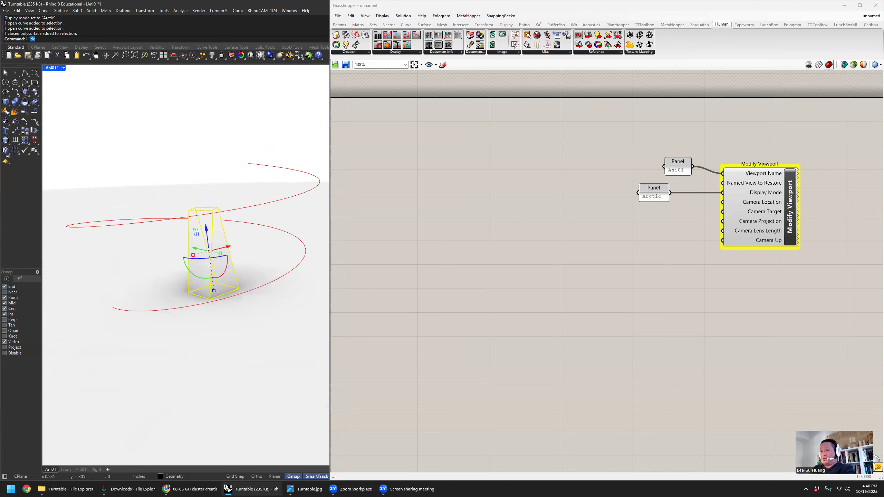
{"action": "key", "text": "Return"}
{"action": "left_click", "coordinate": [209, 252]}
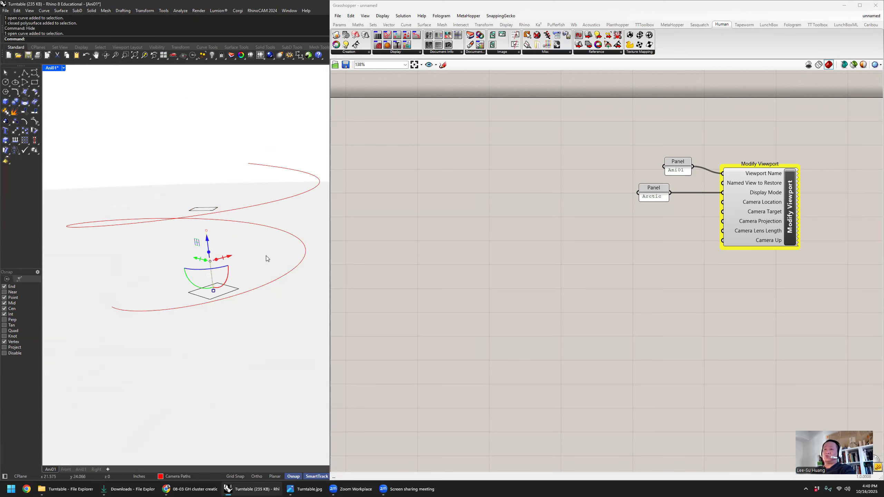
{"action": "key", "text": "Escape"}
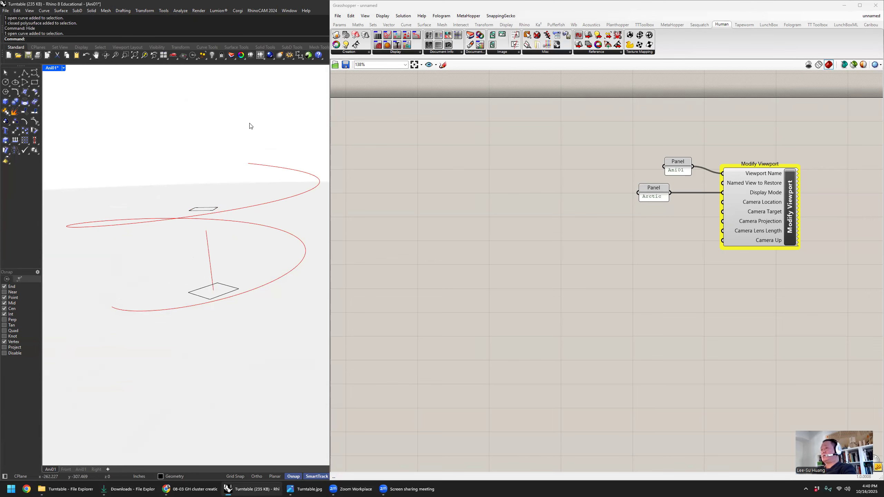
- Place a Curve parameter in the empty area before the Modify Viewport component and duplicate it just below
{"action": "right_click_drag", "start_coordinate": [437, 209], "coordinate": [456, 190]}
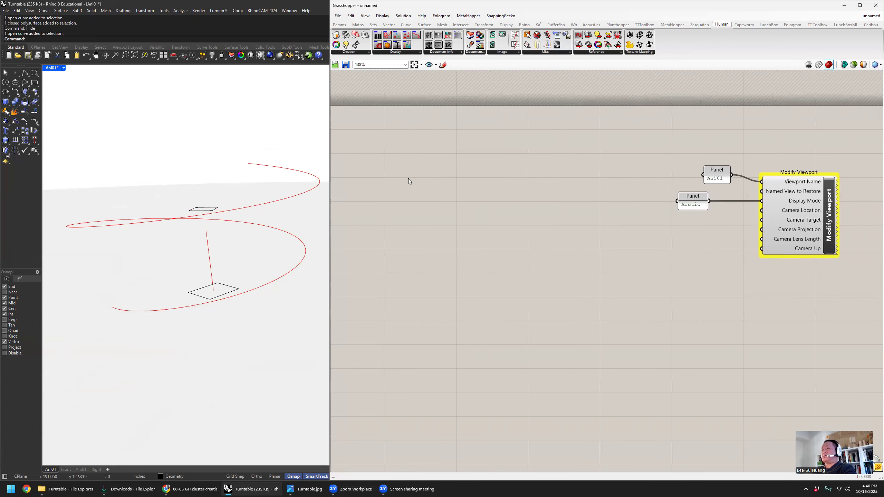
{"action": "double_click", "coordinate": [409, 178]}
{"action": "type", "text": "crv"}
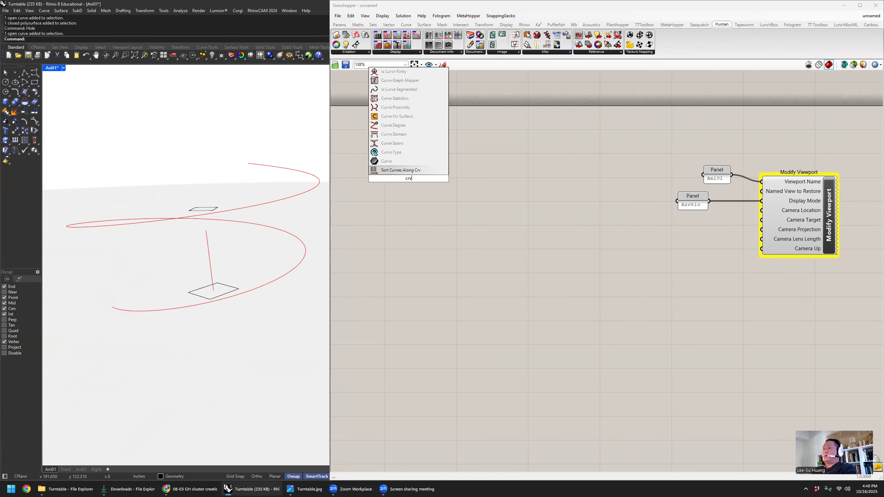
{"action": "left_click", "coordinate": [417, 163]}
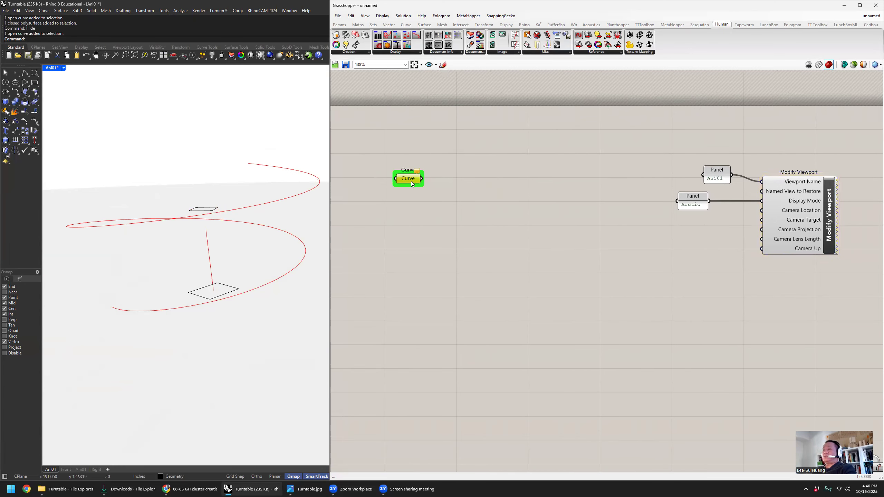
{"action": "left_click_drag", "start_coordinate": [411, 184], "coordinate": [411, 213], "text": "alt"}
- Rename the upper Curve parameter as Camera Position Curve
{"action": "right_click", "coordinate": [408, 176]}
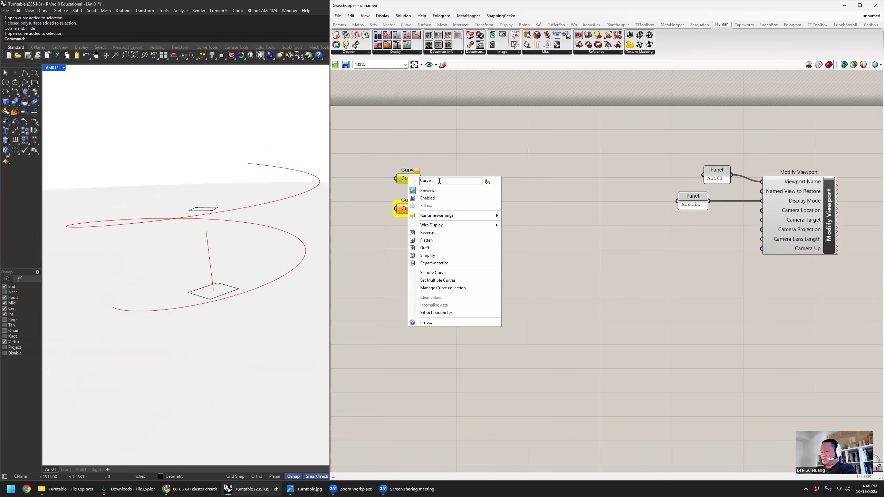
{"action": "type", "text": "Camera Position"}
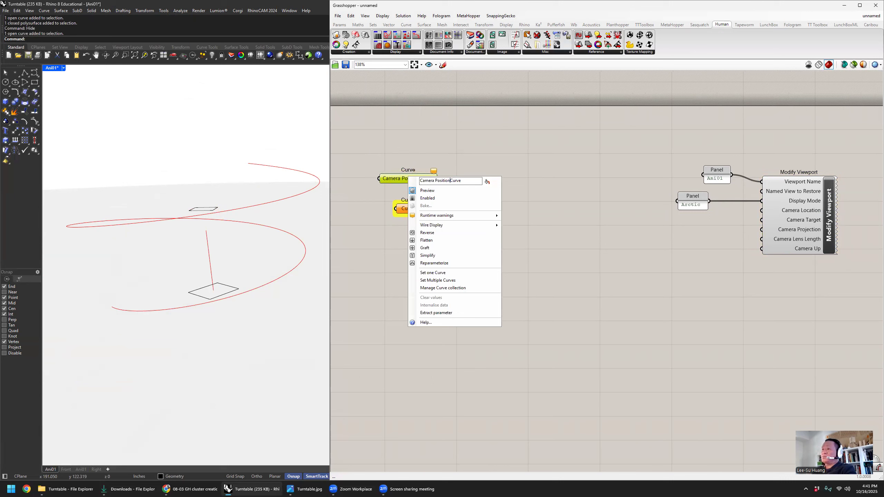
{"action": "key", "text": "Return"}
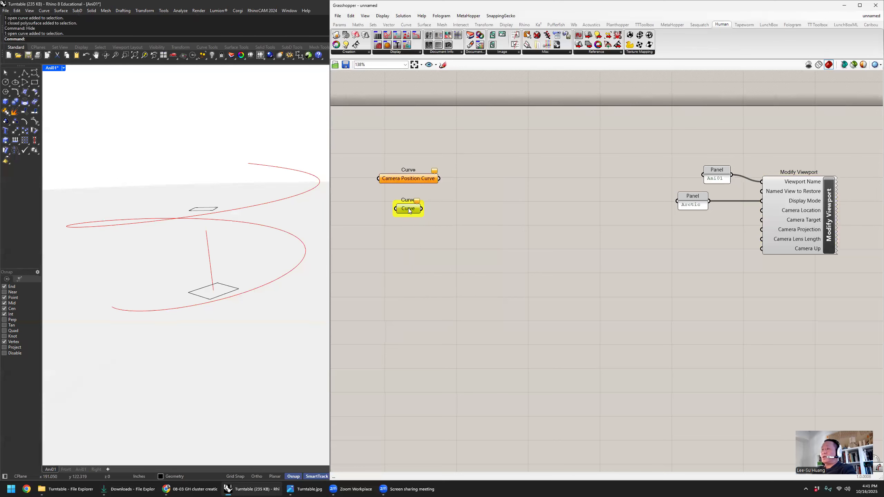
- Rename the lower Curve parameter as Camera Target Curve
{"action": "right_click", "coordinate": [409, 211]}
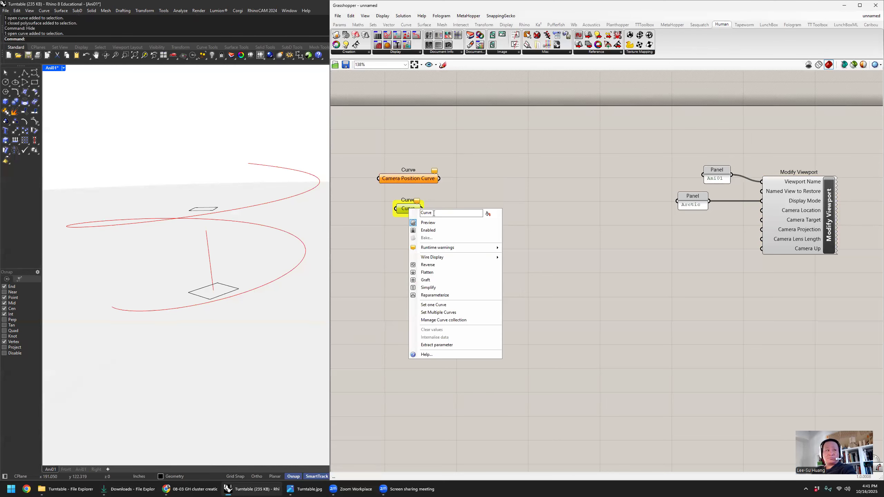
{"action": "type", "text": "Ca"}
{"action": "type", "text": "mera target"}
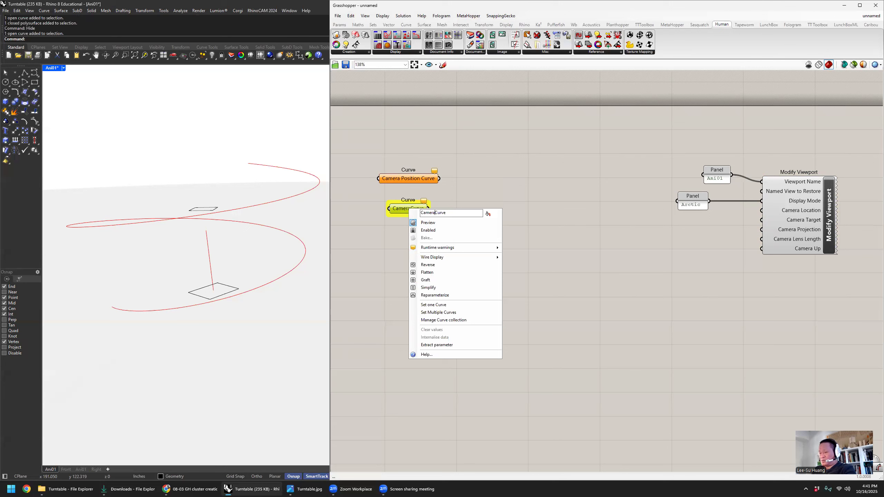
{"action": "key", "text": "BackSpace"}
{"action": "key", "text": "BackSpace"}
{"action": "key", "text": "BackSpace"}
{"action": "key", "text": "BackSpace"}
{"action": "key", "text": "BackSpace"}
{"action": "key", "text": "BackSpace"}
{"action": "type", "text": "Targett"}
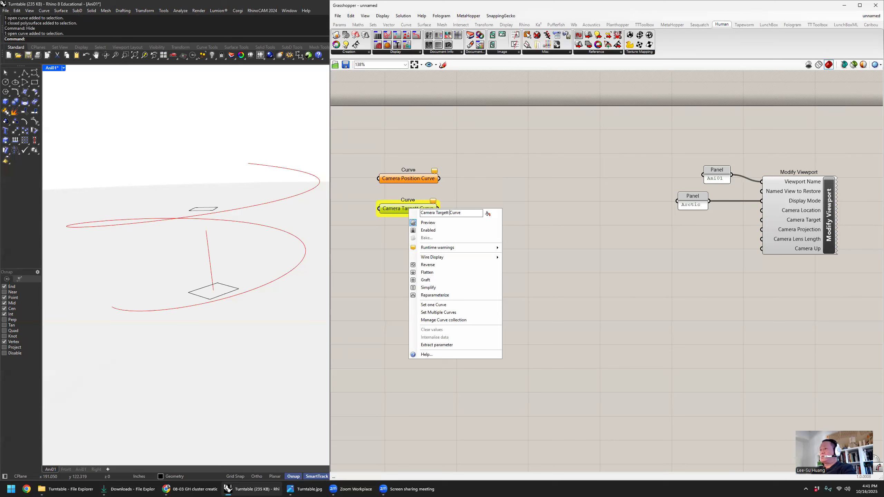
{"action": "key", "text": "Return"}
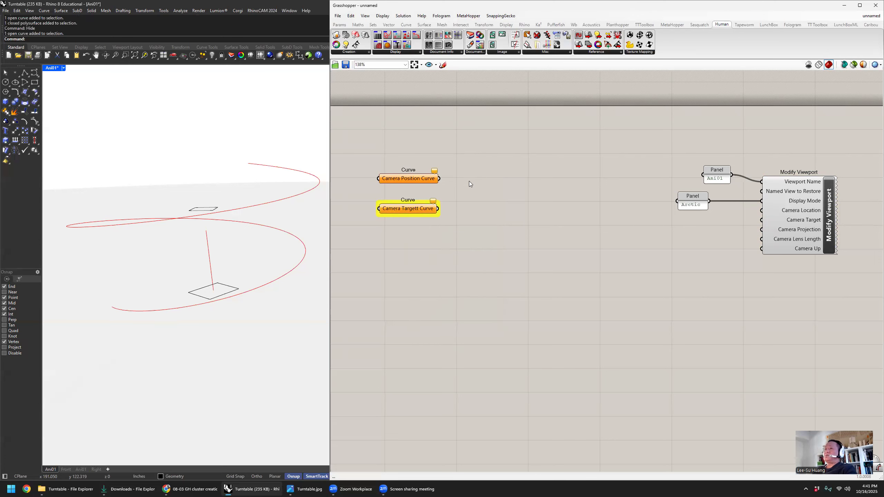
{"action": "double_click", "coordinate": [419, 209]}
{"action": "left_click", "coordinate": [414, 232]}
{"action": "right_click", "coordinate": [411, 210]}
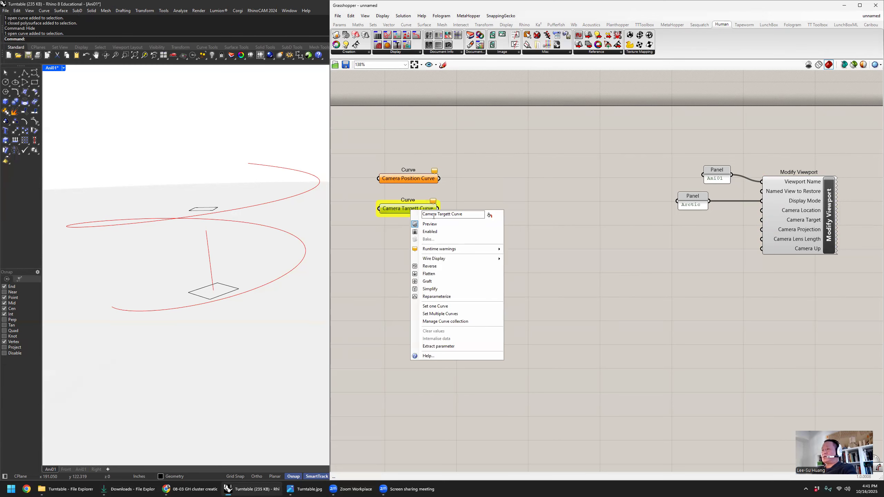
{"action": "key", "text": "BackSpace"}
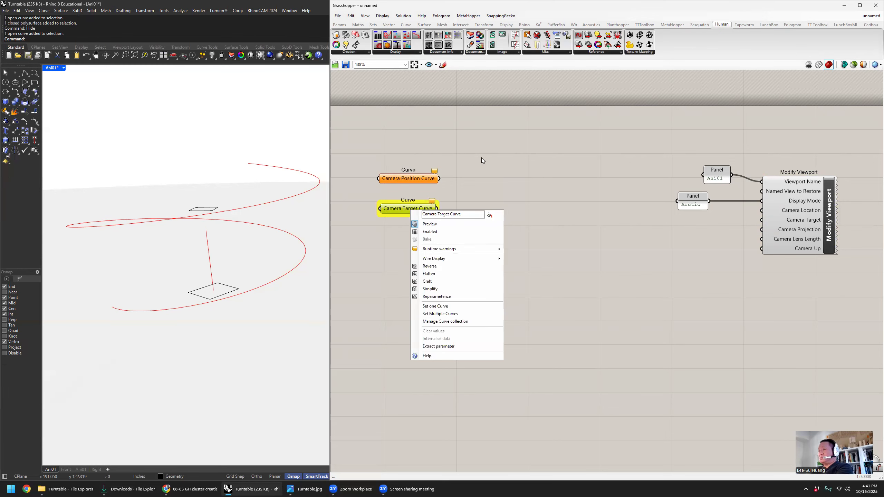
{"action": "key", "text": "Return"}
- Reference the vertical line in the Camera Target Curve parameter and the spiral path in the Camera Position Curve parameter
{"action": "left_click_drag", "start_coordinate": [415, 214], "coordinate": [416, 221]}
{"action": "right_click", "coordinate": [415, 222]}
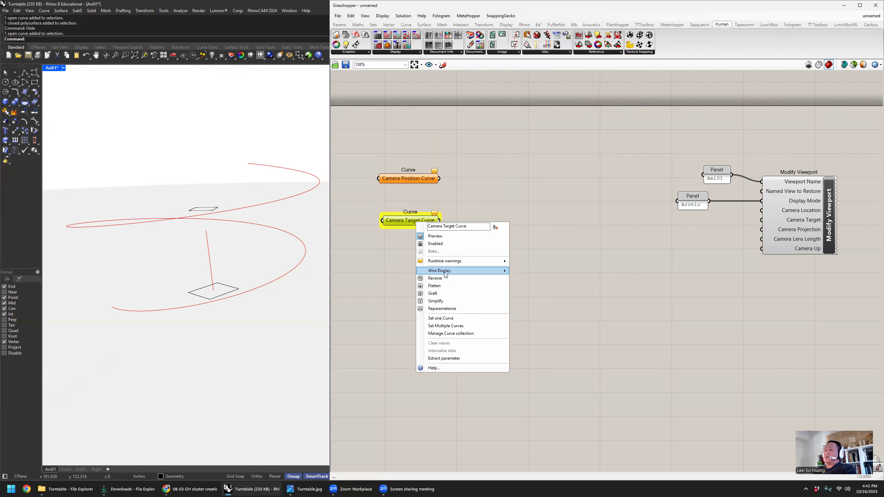
{"action": "left_click", "coordinate": [445, 320]}
{"action": "left_click", "coordinate": [210, 256]}
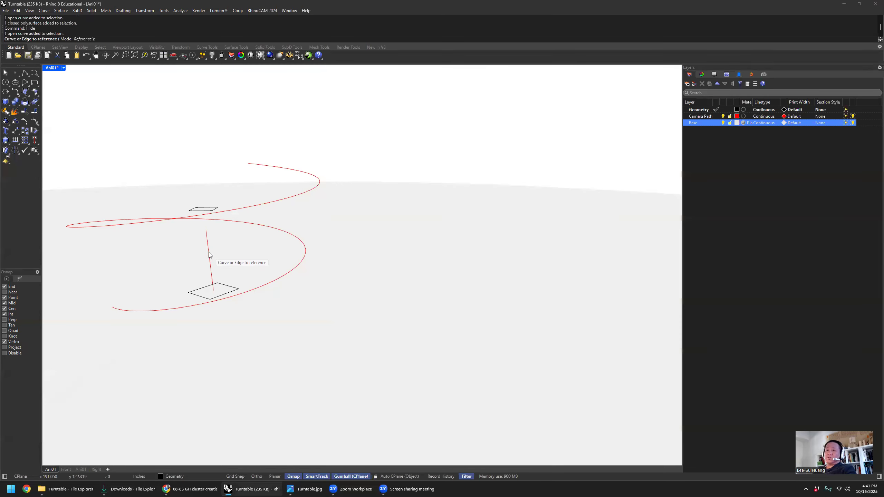
{"action": "right_click", "coordinate": [417, 179]}
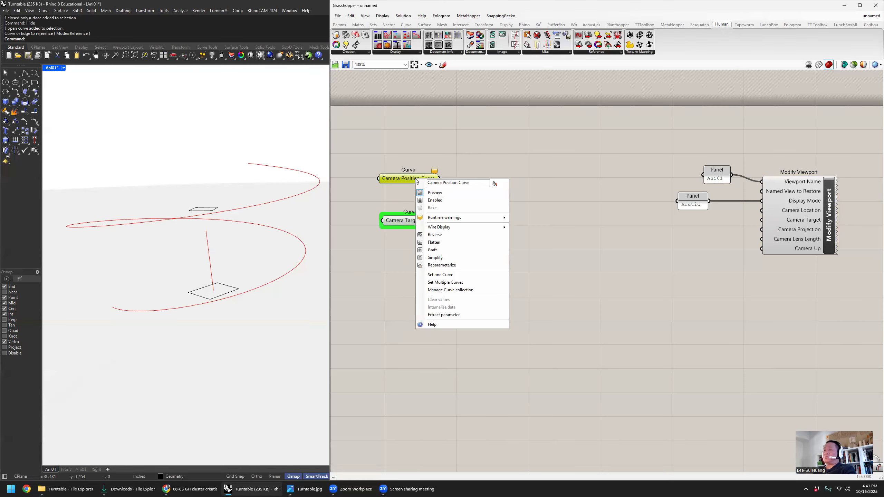
{"action": "left_click", "coordinate": [444, 278]}
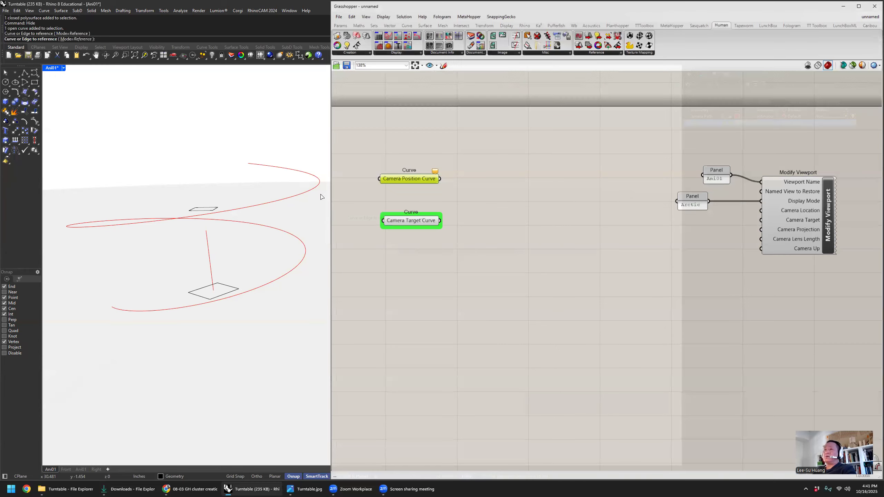
{"action": "left_click", "coordinate": [322, 188]}
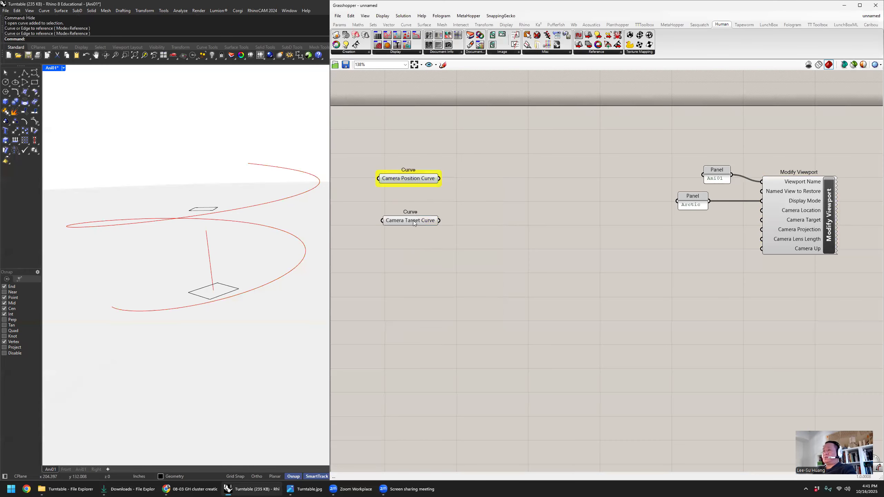
- Add an Evaluate Curve component, connect Camera Position Curve to its Curve input, and spread out the two curve parameters
{"action": "left_click_drag", "start_coordinate": [413, 220], "coordinate": [389, 211]}
{"action": "left_click_drag", "start_coordinate": [408, 180], "coordinate": [389, 173]}
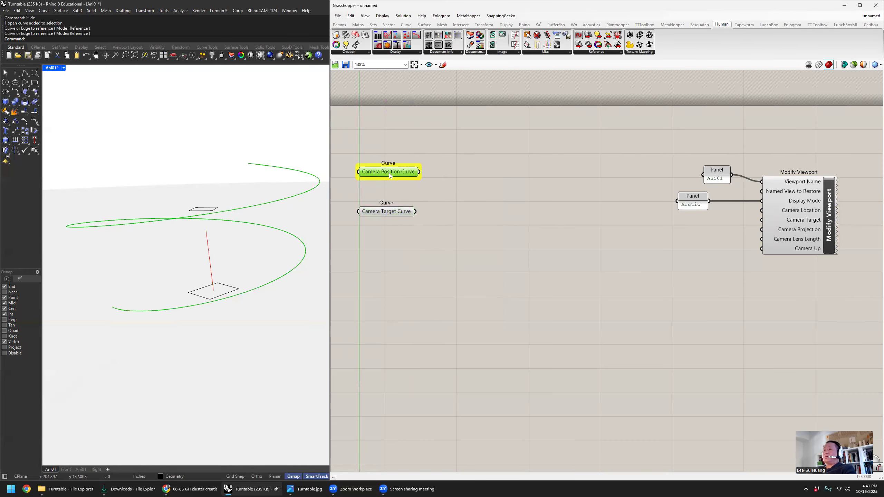
{"action": "double_click", "coordinate": [497, 150]}
{"action": "type", "text": "eva"}
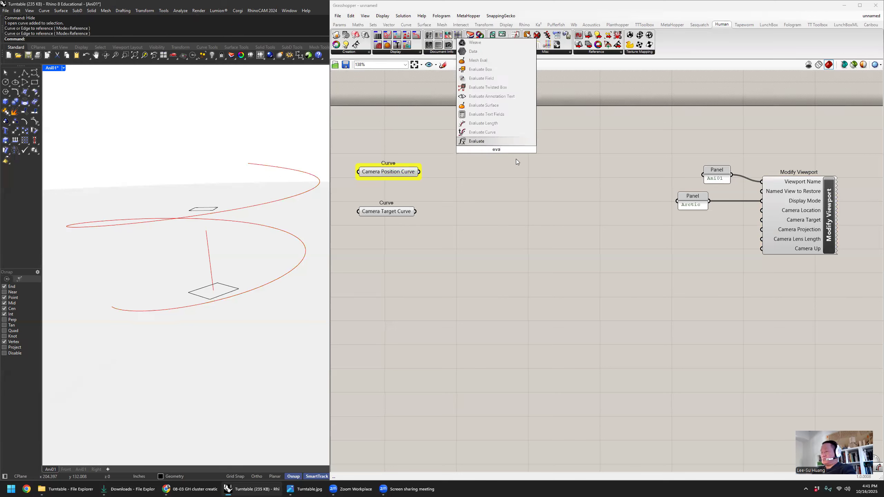
{"action": "left_click", "coordinate": [499, 130]}
{"action": "left_click_drag", "start_coordinate": [496, 139], "coordinate": [522, 160]}
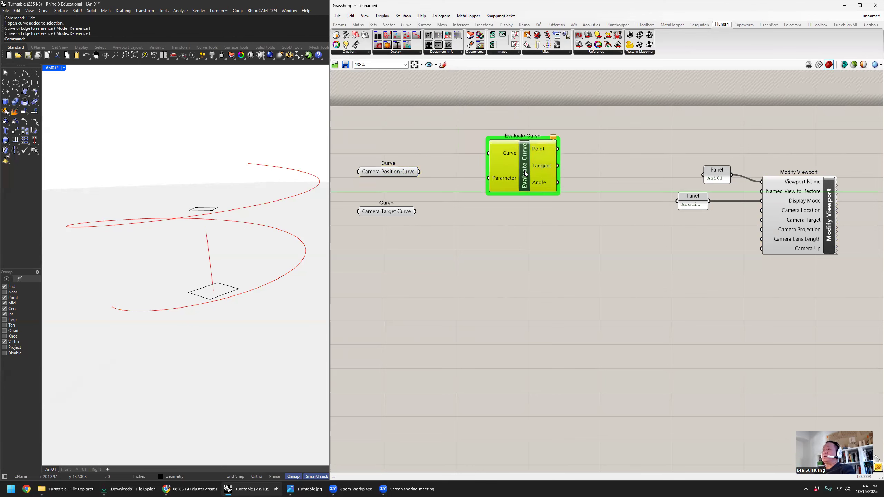
{"action": "left_click_drag", "start_coordinate": [362, 214], "coordinate": [350, 252]}
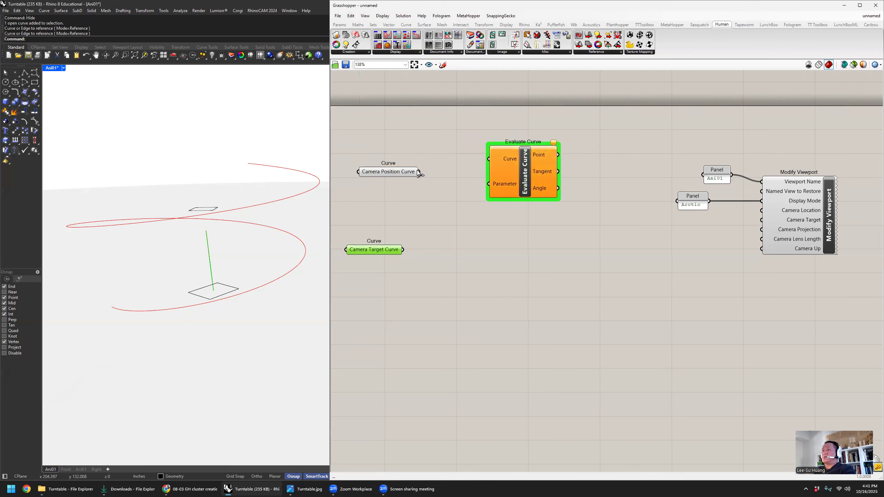
{"action": "left_click_drag", "start_coordinate": [430, 171], "coordinate": [489, 159]}
{"action": "left_click_drag", "start_coordinate": [395, 173], "coordinate": [395, 161]}
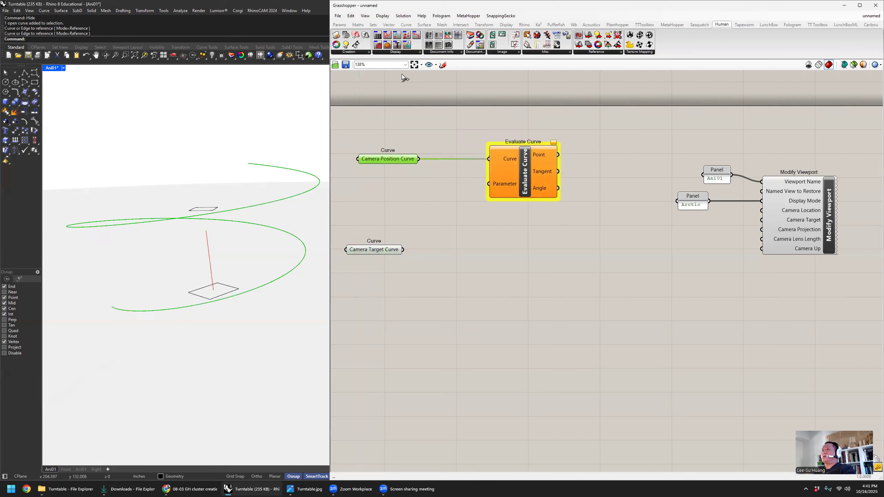
- Add a number slider below Camera Position Curve and connect it to Evaluate Curve's Parameter input
{"action": "left_click", "coordinate": [342, 25]}
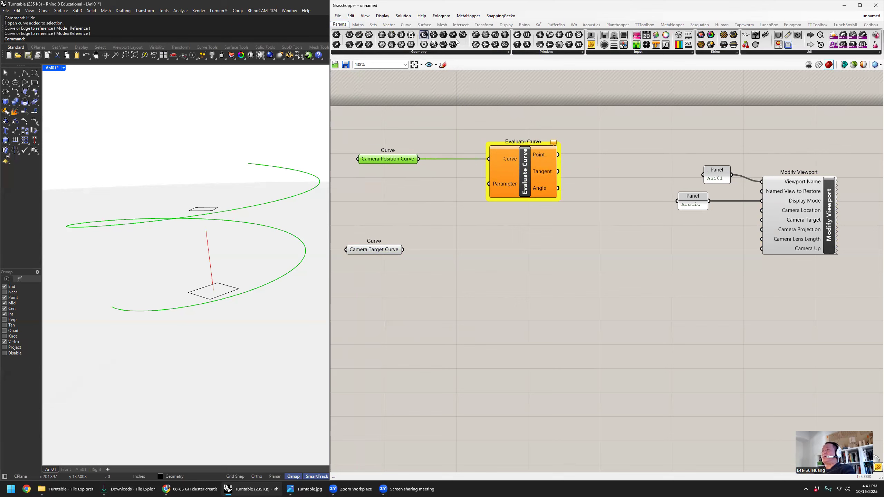
{"action": "left_click", "coordinate": [617, 54]}
{"action": "left_click", "coordinate": [393, 201]}
{"action": "left_click_drag", "start_coordinate": [393, 203], "coordinate": [489, 184]}
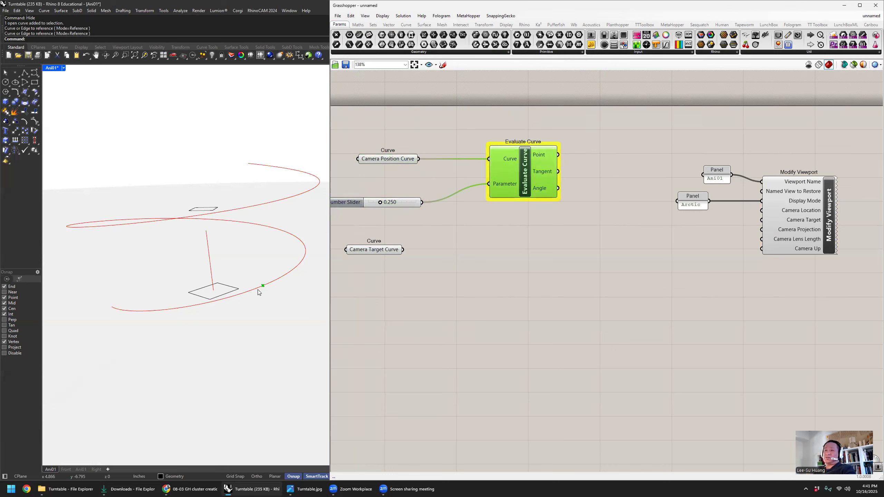
- Sweep the slider from 0.000 to 1.000 and examine how far the evaluated point travels along the spiral
{"action": "left_click_drag", "start_coordinate": [380, 203], "coordinate": [333, 208]}
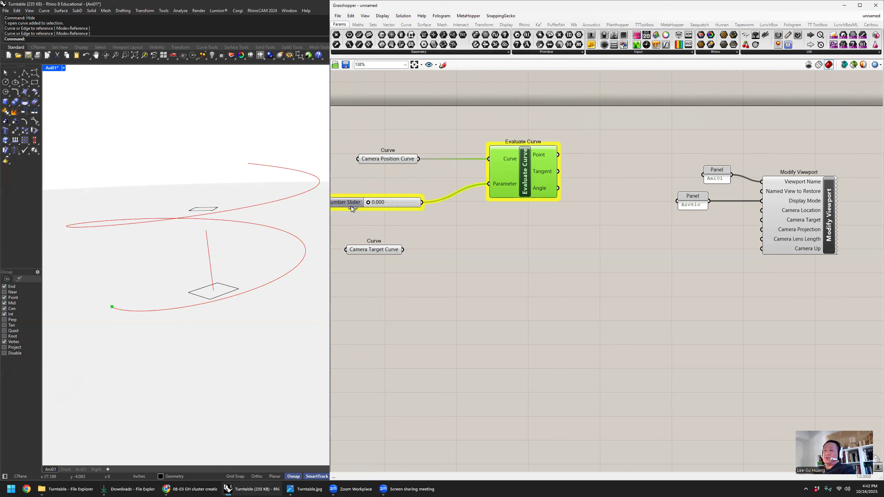
{"action": "left_click_drag", "start_coordinate": [367, 203], "coordinate": [438, 203]}
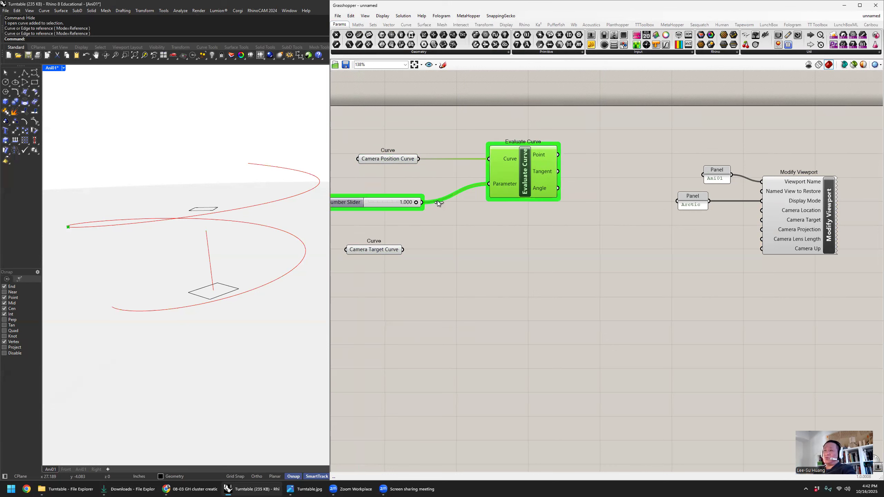
{"action": "right_click_drag", "start_coordinate": [216, 219], "coordinate": [62, 271]}
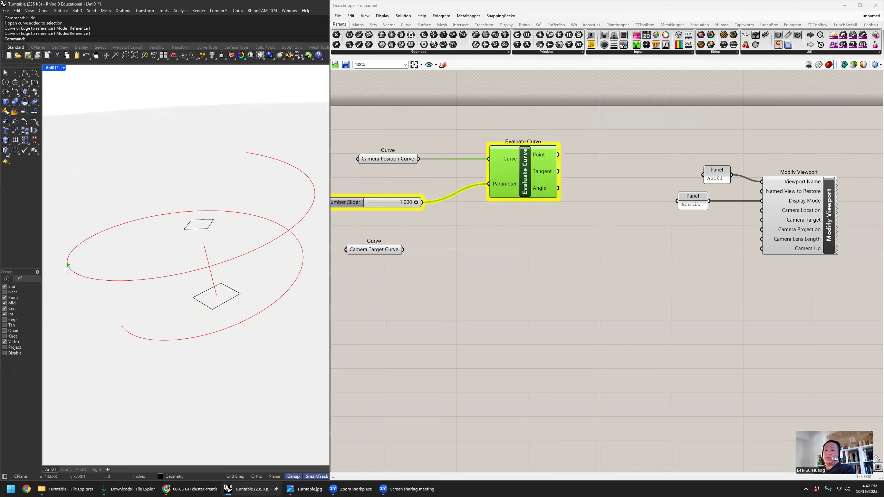
{"action": "left_click", "coordinate": [477, 225]}
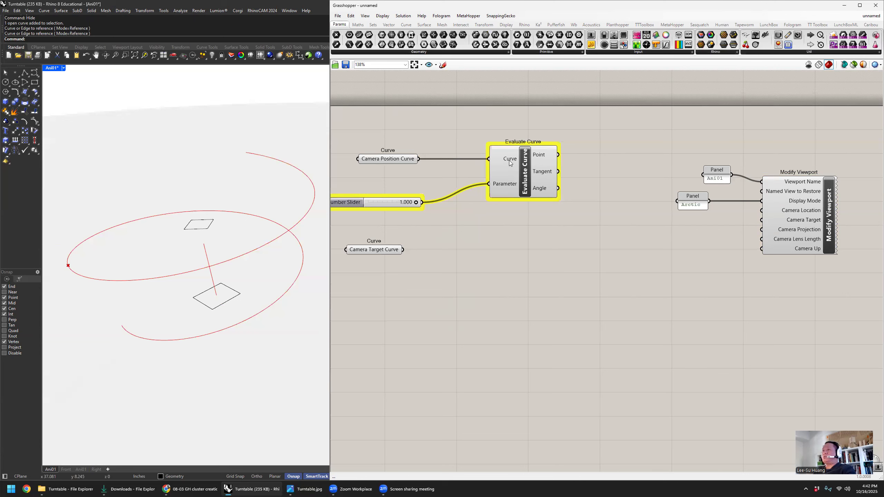
- Reparameterize Evaluate Curve's Curve input, test the slider over its full range, and leave it at 0.000
{"action": "right_click", "coordinate": [510, 163]}
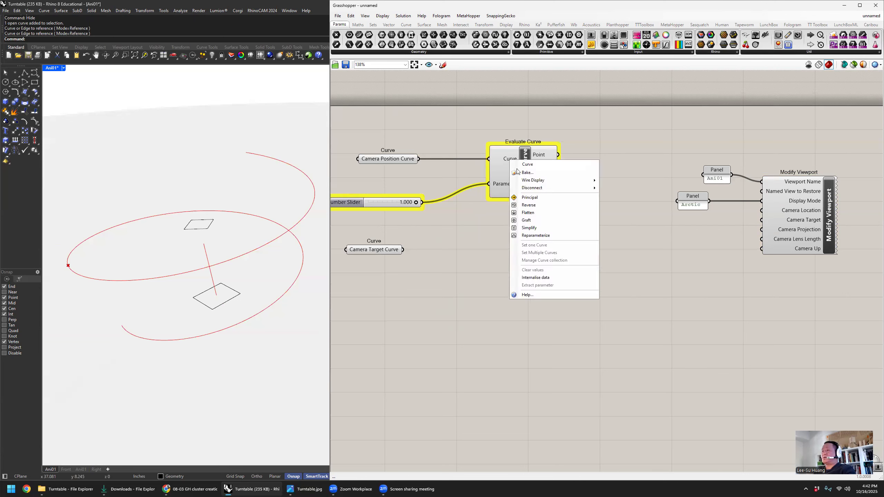
{"action": "left_click", "coordinate": [542, 236]}
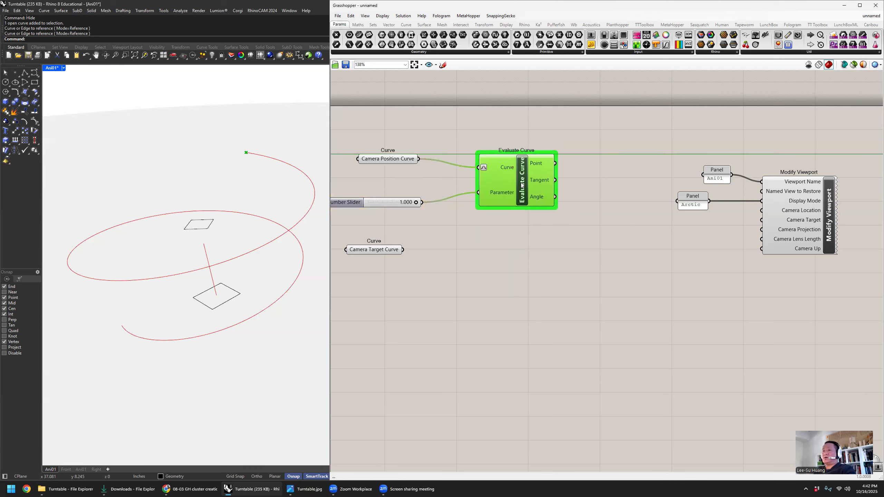
{"action": "left_click_drag", "start_coordinate": [416, 203], "coordinate": [440, 205]}
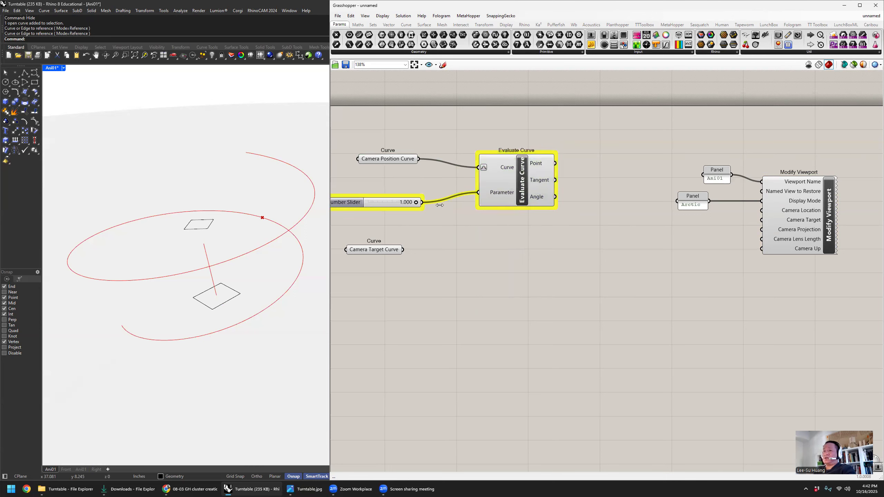
{"action": "mouse_move", "coordinate": [363, 205]}
{"action": "left_mouse_down"}
{"action": "mouse_move", "coordinate": [350, 205]}
{"action": "mouse_move", "coordinate": [350, 196]}
{"action": "left_mouse_up"}
- Duplicate Evaluate Curve below the original and connect Camera Target Curve to the copy's Curve input
{"action": "left_click", "coordinate": [523, 193]}
{"action": "left_click_drag", "start_coordinate": [522, 192], "coordinate": [537, 287], "text": "alt"}
{"action": "left_click", "coordinate": [431, 302]}
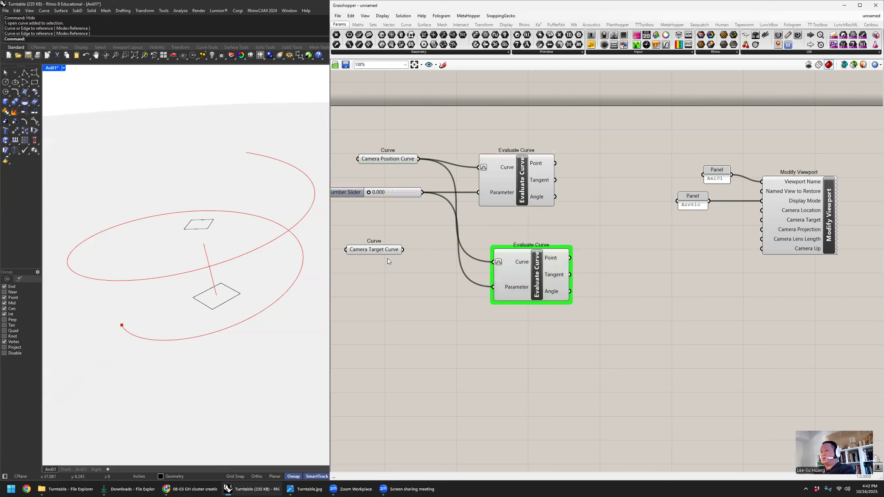
{"action": "left_click_drag", "start_coordinate": [403, 250], "coordinate": [493, 261]}
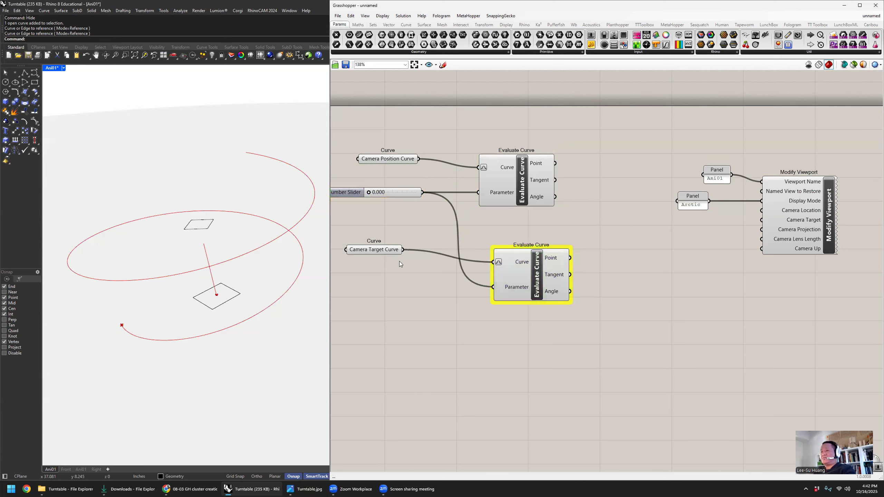
{"action": "left_click_drag", "start_coordinate": [386, 260], "coordinate": [387, 263]}
- Test the shared slider on both evaluated points and place it midway between the two curve parameters
{"action": "left_click", "coordinate": [414, 217]}
{"action": "right_click_drag", "start_coordinate": [417, 212], "coordinate": [486, 211]}
{"action": "right_click_drag", "start_coordinate": [438, 173], "coordinate": [431, 162]}
{"action": "left_click_drag", "start_coordinate": [413, 183], "coordinate": [402, 202]}
{"action": "left_click", "coordinate": [427, 206]}
{"action": "right_click_drag", "start_coordinate": [638, 208], "coordinate": [567, 178]}
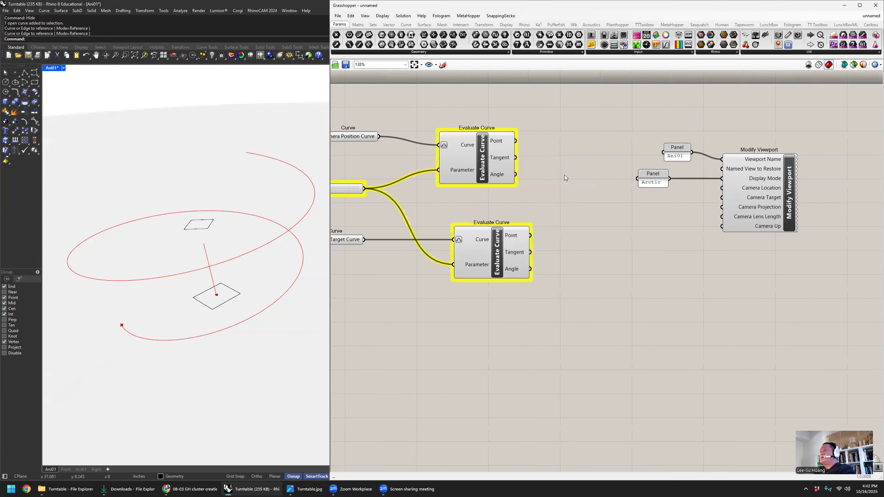
{"action": "right_click_drag", "start_coordinate": [514, 142], "coordinate": [509, 136]}
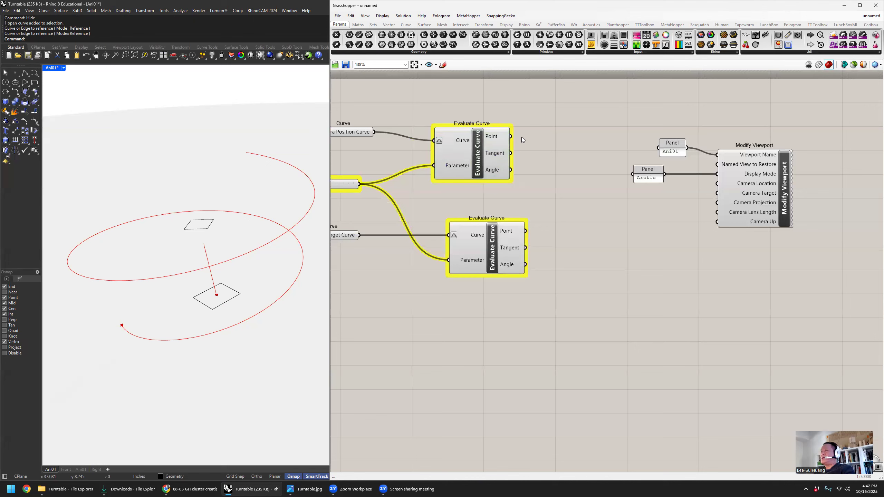
- Connect the upper Evaluate Curve's Point to Camera Location and the lower one's Point to Camera Target on Modify Viewport
{"action": "left_click_drag", "start_coordinate": [528, 147], "coordinate": [717, 184]}
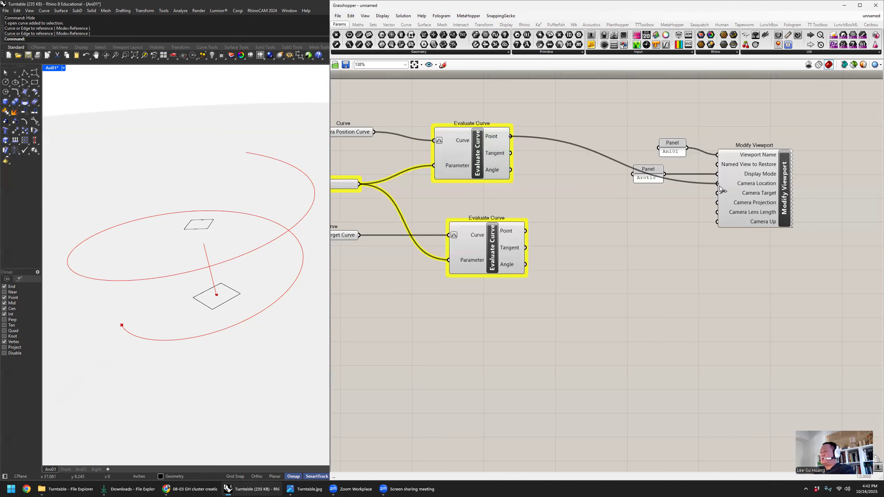
{"action": "left_click", "coordinate": [719, 189]}
{"action": "left_click_drag", "start_coordinate": [527, 231], "coordinate": [718, 198]}
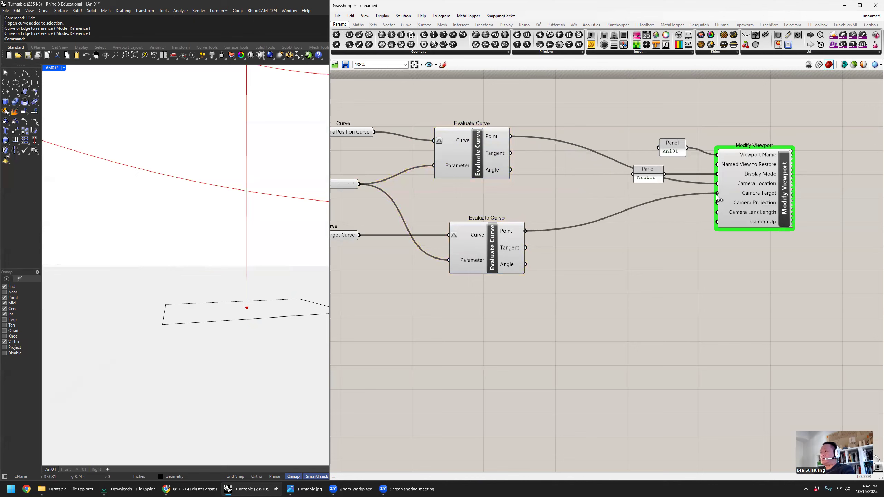
- Align the lower Evaluate Curve beneath the upper one and stack the Ani01 and Arctic panels above the camera wires
{"action": "left_click_drag", "start_coordinate": [496, 237], "coordinate": [478, 234]}
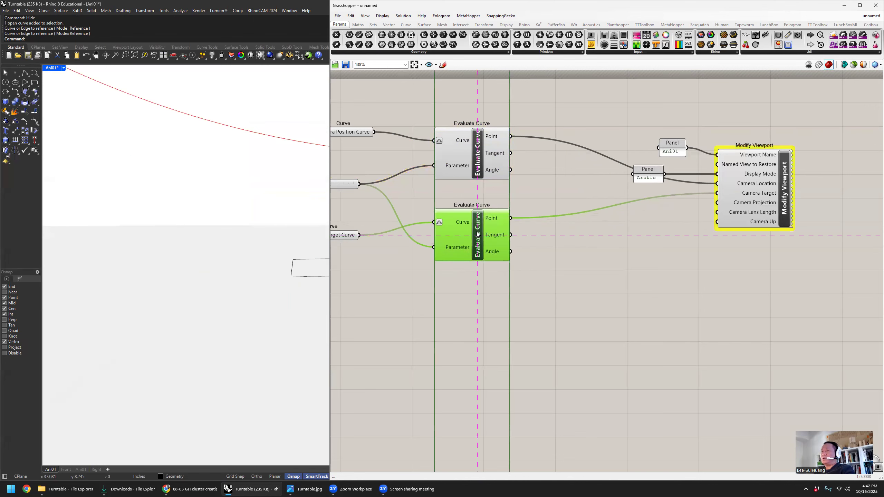
{"action": "left_click", "coordinate": [571, 236]}
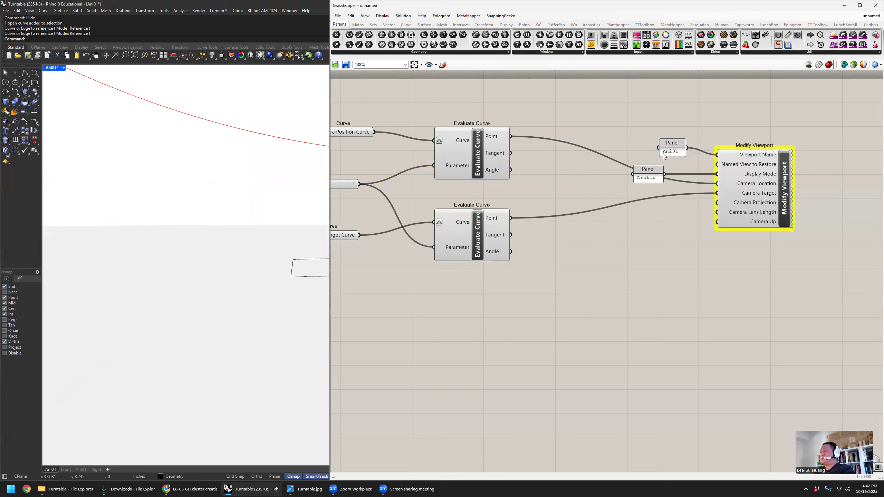
{"action": "left_click_drag", "start_coordinate": [676, 145], "coordinate": [677, 134]}
{"action": "left_click_drag", "start_coordinate": [656, 169], "coordinate": [680, 154]}
{"action": "left_click", "coordinate": [677, 231]}
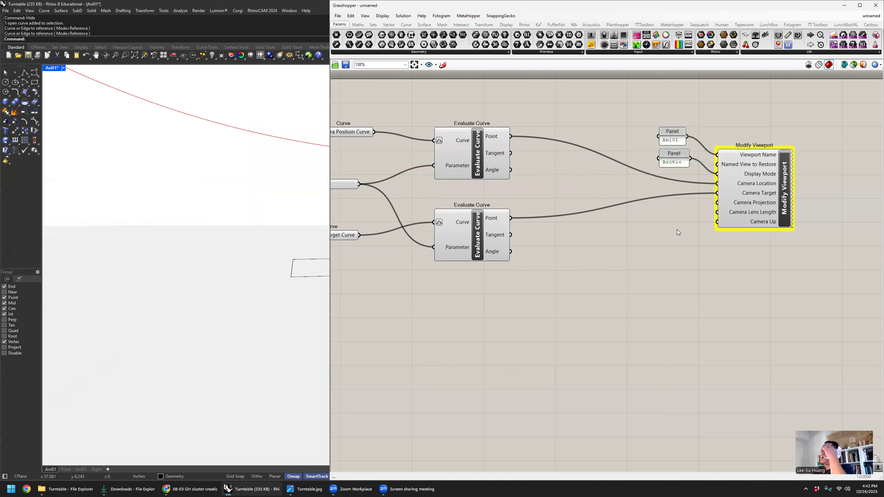
- Add a Boolean Toggle set to True, connect it to Camera Projection, and widen the Rhino window
{"action": "right_click_drag", "start_coordinate": [677, 230], "coordinate": [693, 220]}
{"action": "mouse_move", "coordinate": [766, 195]}
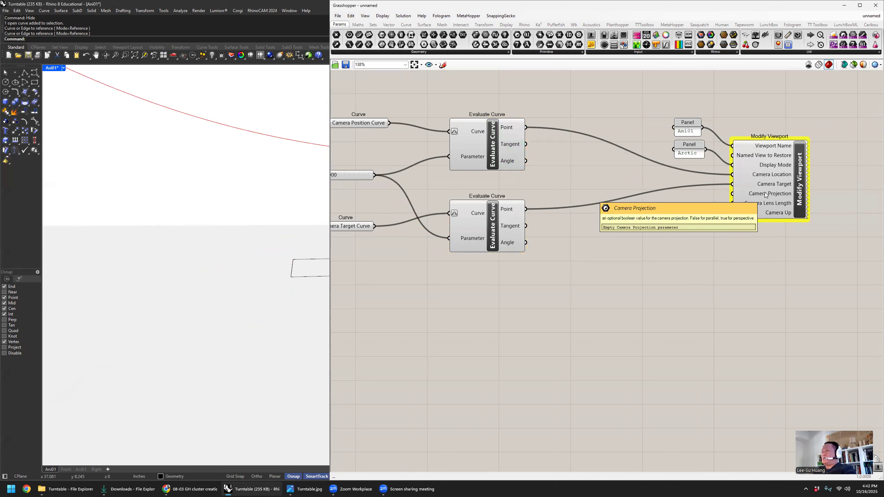
{"action": "double_click", "coordinate": [640, 232]}
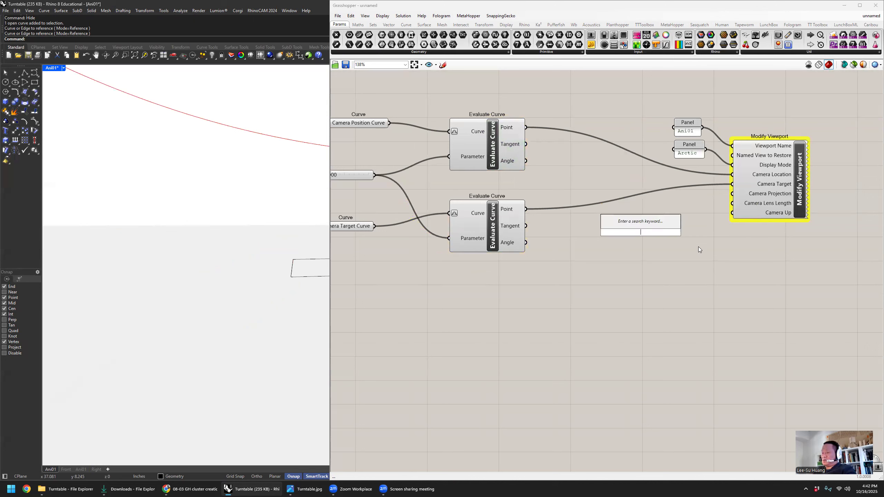
{"action": "type", "text": "boole"}
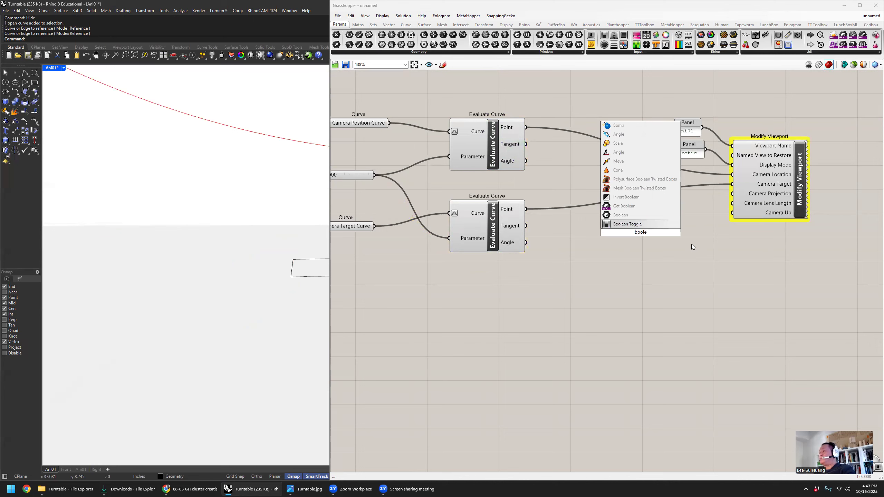
{"action": "left_click", "coordinate": [671, 226]}
{"action": "left_click_drag", "start_coordinate": [677, 232], "coordinate": [733, 194]}
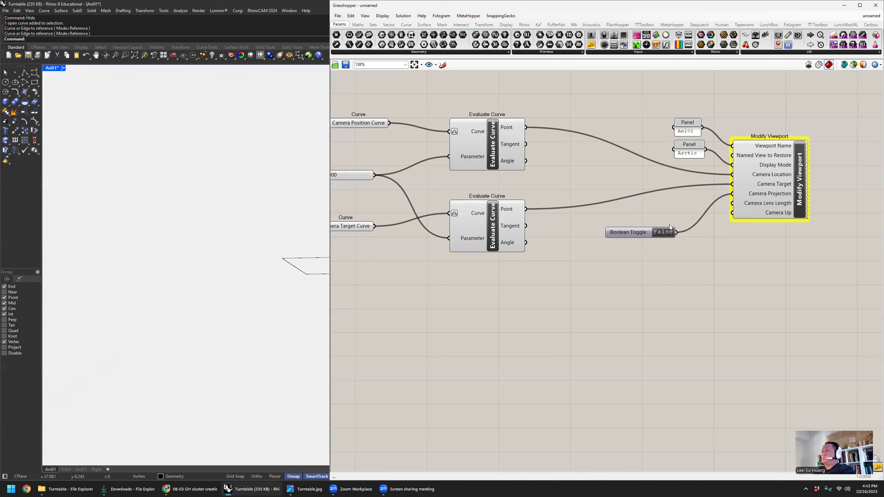
{"action": "double_click", "coordinate": [664, 232]}
{"action": "left_click_drag", "start_coordinate": [664, 231], "coordinate": [679, 204]}
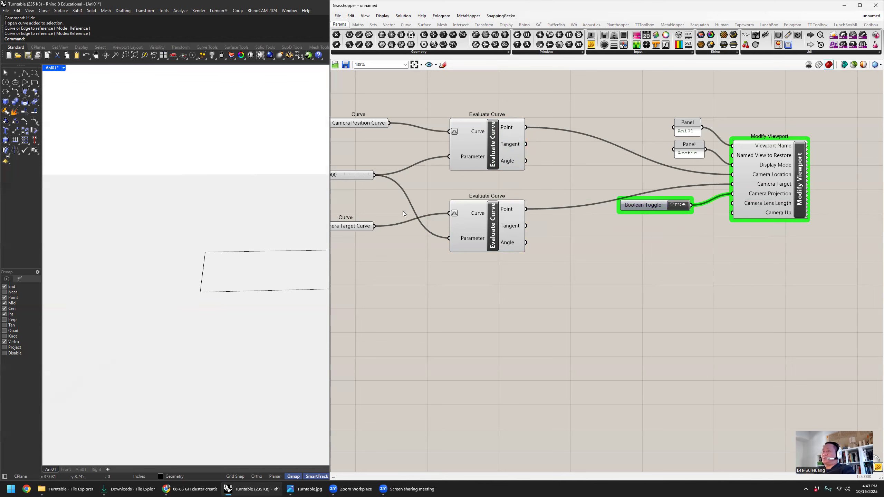
{"action": "left_click_drag", "start_coordinate": [328, 201], "coordinate": [449, 202]}
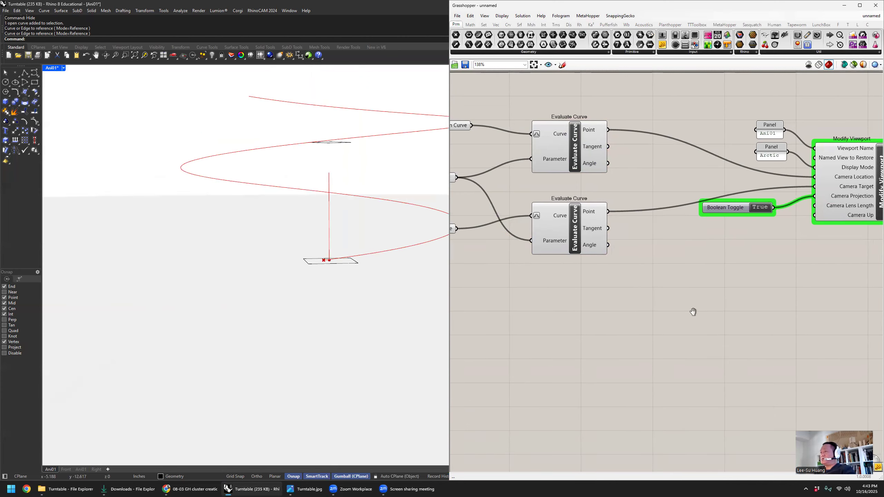
- Add a number slider ranging from 1 to 69, connect it to Camera Lens Length, and set it to 25
{"action": "double_click", "coordinate": [680, 267]}
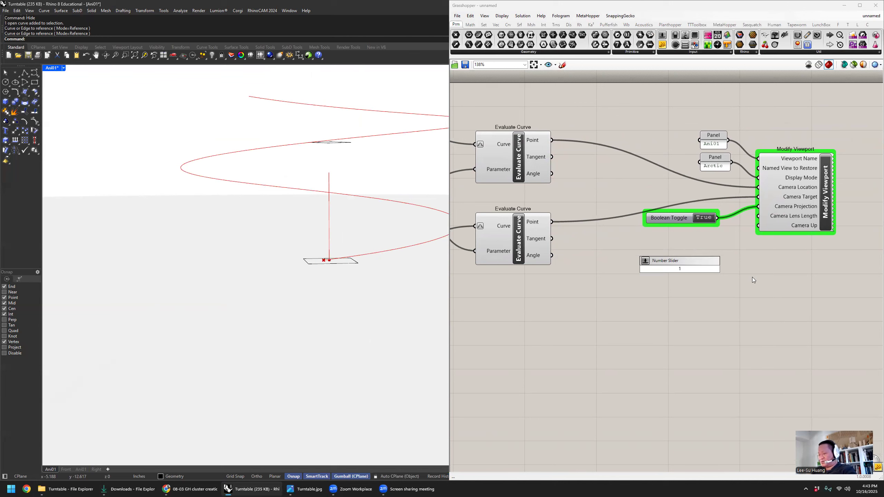
{"action": "type", "text": "<"}
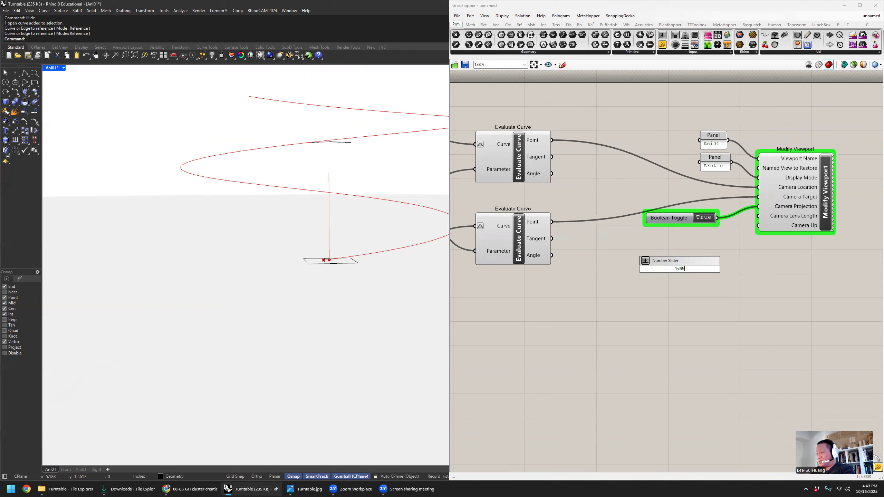
{"action": "type", "text": "69"}
{"action": "key", "text": "Return"}
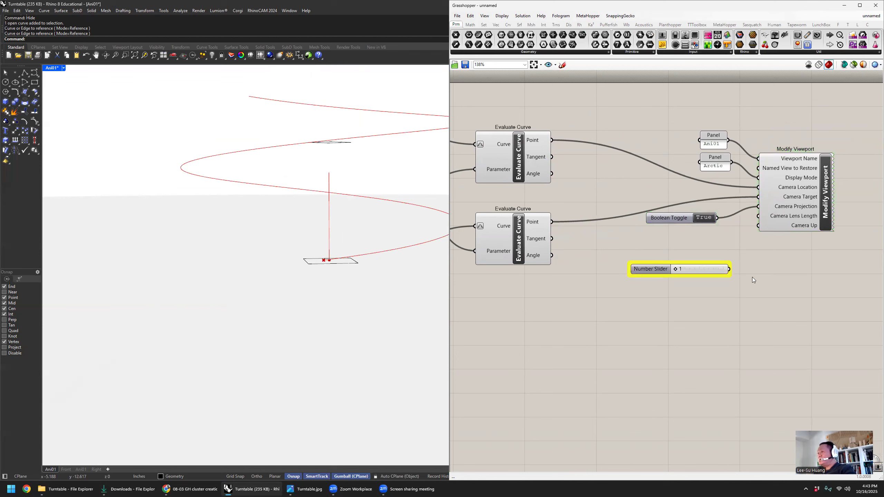
{"action": "double_click", "coordinate": [656, 268]}
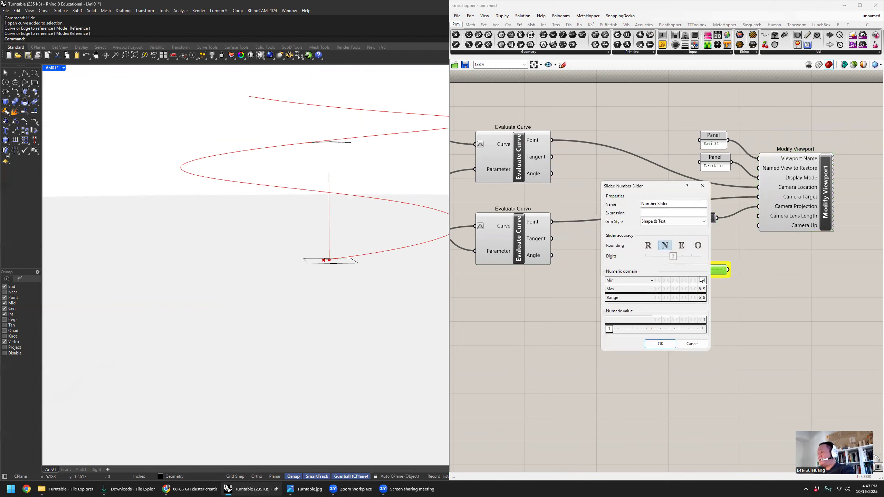
{"action": "left_click", "coordinate": [668, 345]}
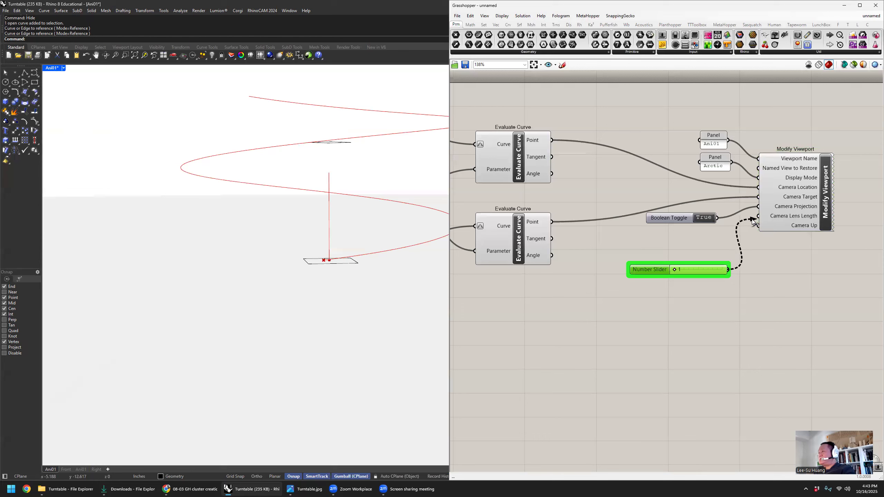
{"action": "left_click_drag", "start_coordinate": [752, 219], "coordinate": [752, 221]}
{"action": "left_click_drag", "start_coordinate": [675, 270], "coordinate": [655, 235]}
{"action": "right_click_drag", "start_coordinate": [692, 260], "coordinate": [690, 264]}
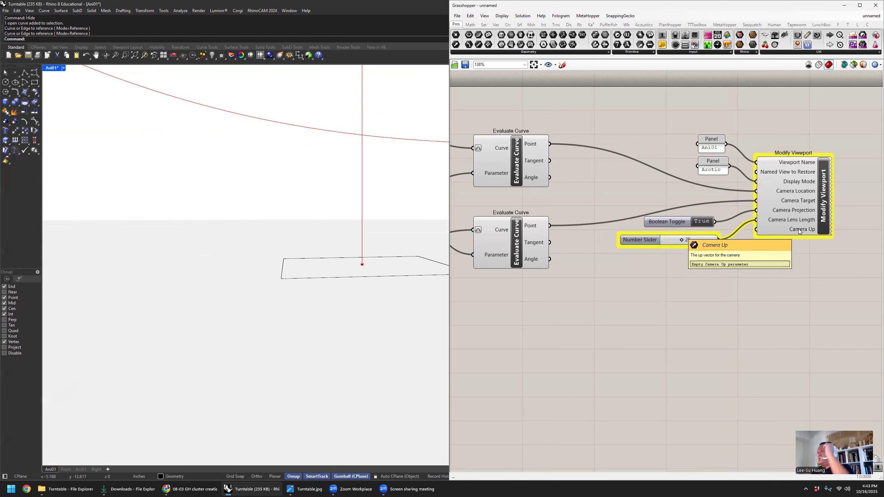
- Add a Unit Z vector component and connect its Unit vector output to Camera Up
{"action": "double_click", "coordinate": [707, 277]}
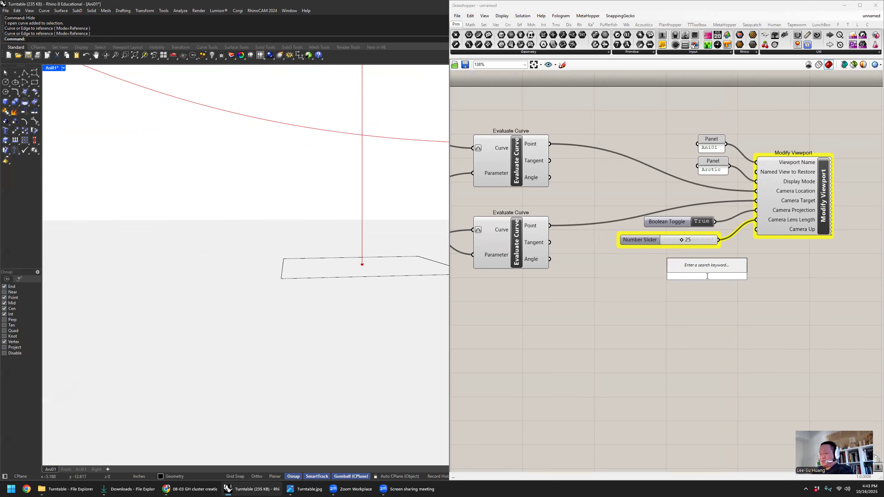
{"action": "type", "text": "z"}
{"action": "left_click", "coordinate": [706, 267]}
{"action": "left_click_drag", "start_coordinate": [740, 277], "coordinate": [756, 229]}
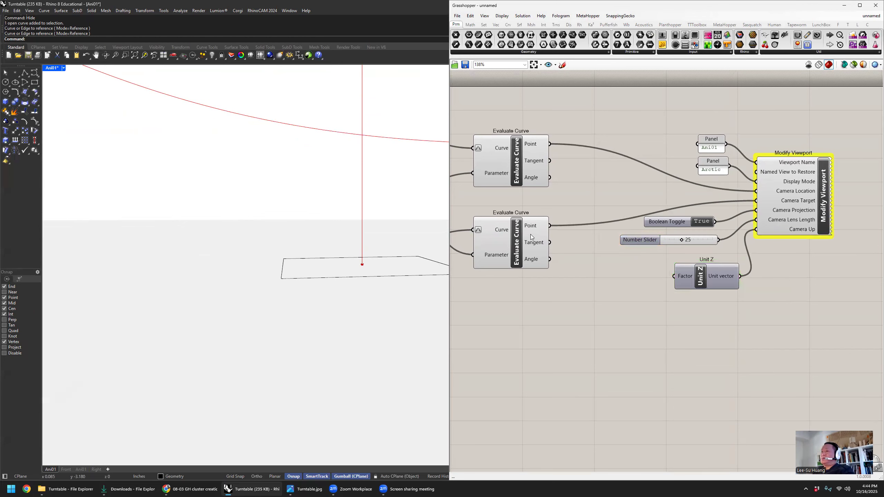
- Check the display mode options of the Ani01 viewport without changing them
{"action": "right_click_drag", "start_coordinate": [452, 212], "coordinate": [491, 215]}
{"action": "left_click", "coordinate": [54, 68]}
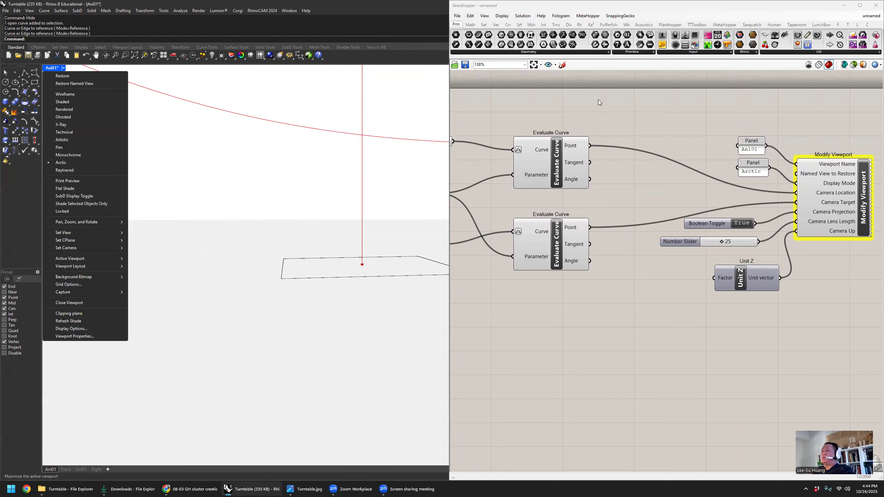
{"action": "left_click", "coordinate": [648, 157]}
- Widen the Rhino window further and preview the camera motion with the shared slider, leaving it at 0.000
{"action": "right_click_drag", "start_coordinate": [666, 176], "coordinate": [650, 191]}
{"action": "scroll", "coordinate": [650, 191], "scroll_direction": "down", "scroll_amount": 3}
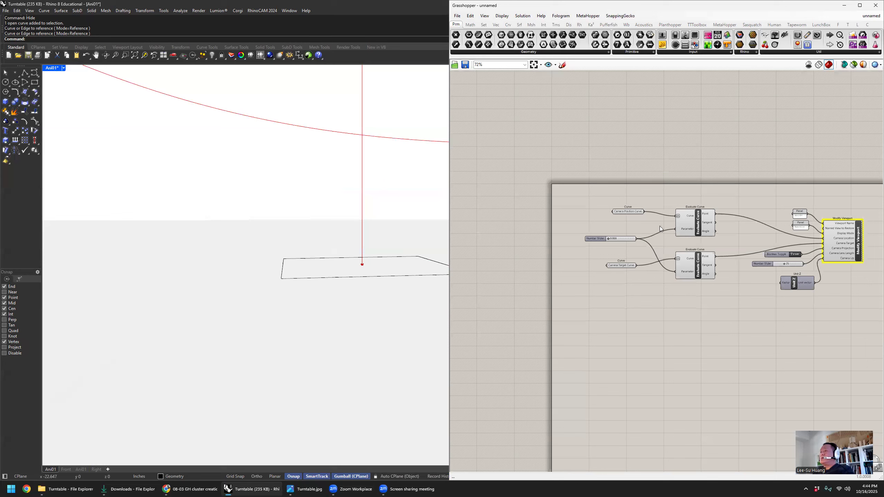
{"action": "scroll", "coordinate": [592, 224], "scroll_direction": "up", "scroll_amount": 3}
{"action": "left_click", "coordinate": [594, 223]}
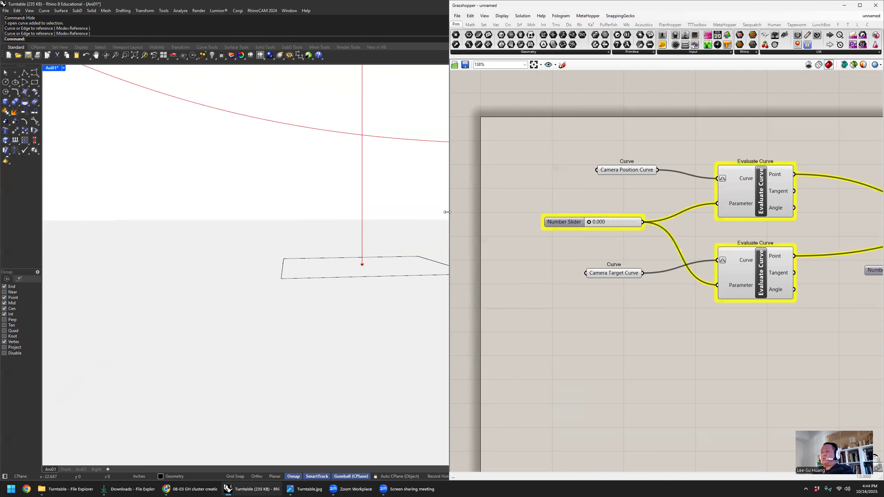
{"action": "left_click_drag", "start_coordinate": [447, 212], "coordinate": [565, 213]}
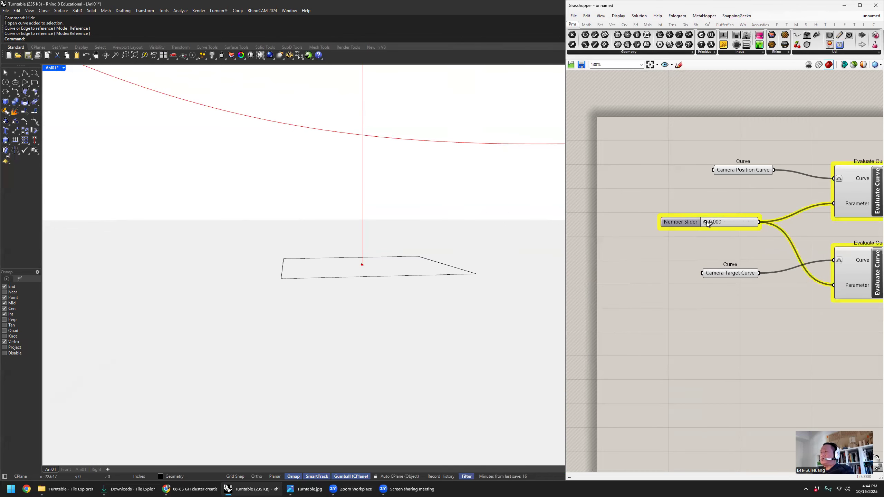
{"action": "mouse_move", "coordinate": [708, 224]}
{"action": "left_mouse_down"}
{"action": "mouse_move", "coordinate": [756, 220]}
{"action": "mouse_move", "coordinate": [699, 225]}
{"action": "left_mouse_up"}
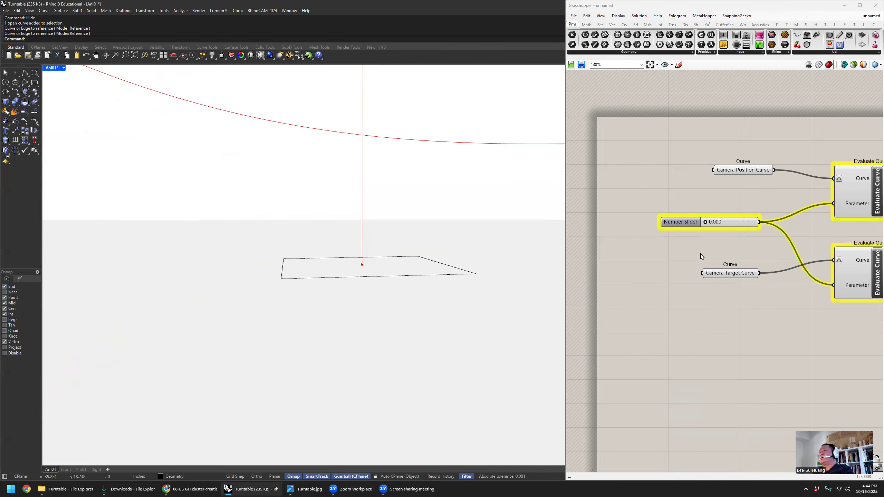
- Group all components of the camera definition, from the curve inputs through Modify Viewport
{"action": "scroll", "coordinate": [748, 235], "scroll_direction": "down", "scroll_amount": 2}
{"action": "scroll", "coordinate": [748, 235], "scroll_direction": "down", "scroll_amount": 1}
{"action": "right_click_drag", "start_coordinate": [776, 238], "coordinate": [712, 190]}
{"action": "scroll", "coordinate": [731, 225], "scroll_direction": "down", "scroll_amount": 1}
{"action": "right_click_drag", "start_coordinate": [728, 227], "coordinate": [753, 279]}
{"action": "scroll", "coordinate": [753, 279], "scroll_direction": "down", "scroll_amount": 2}
{"action": "right_click_drag", "start_coordinate": [675, 201], "coordinate": [639, 151]}
{"action": "left_click_drag", "start_coordinate": [617, 166], "coordinate": [863, 306]}
{"action": "key", "text": "ctrl+g"}
{"action": "left_click_drag", "start_coordinate": [731, 192], "coordinate": [738, 195]}
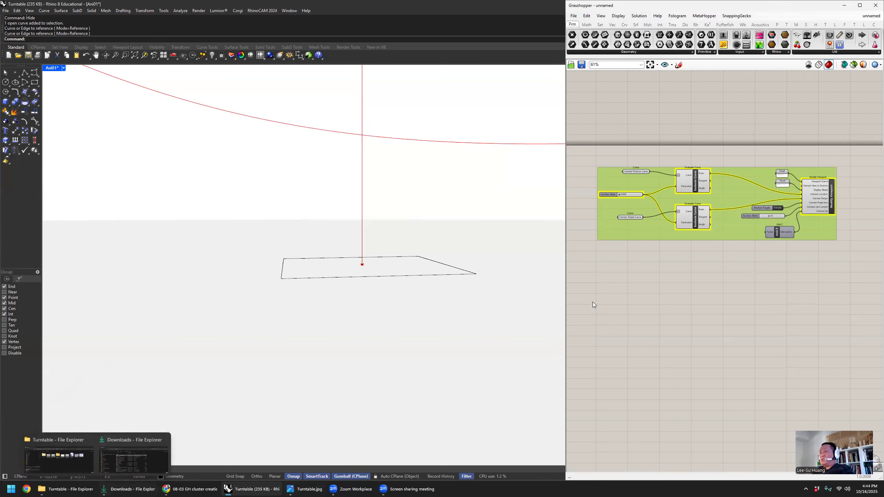
{"action": "left_click", "coordinate": [670, 127]}
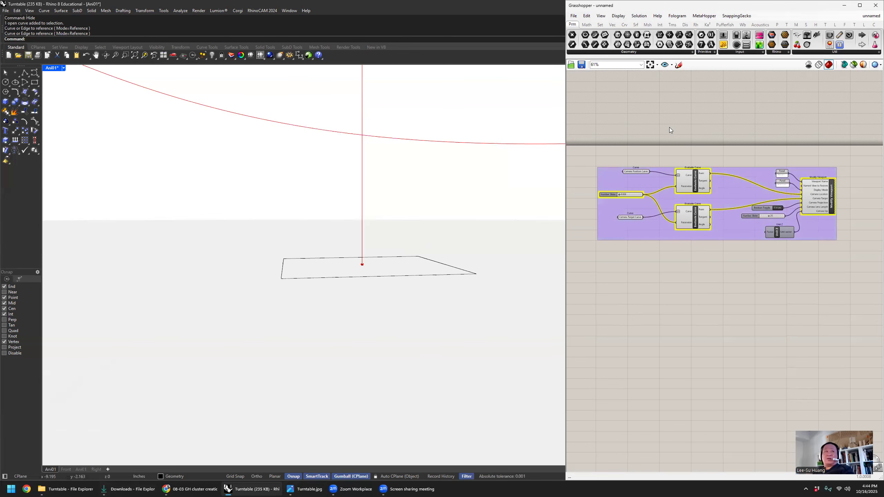
{"action": "scroll", "coordinate": [626, 189], "scroll_direction": "up", "scroll_amount": 4}
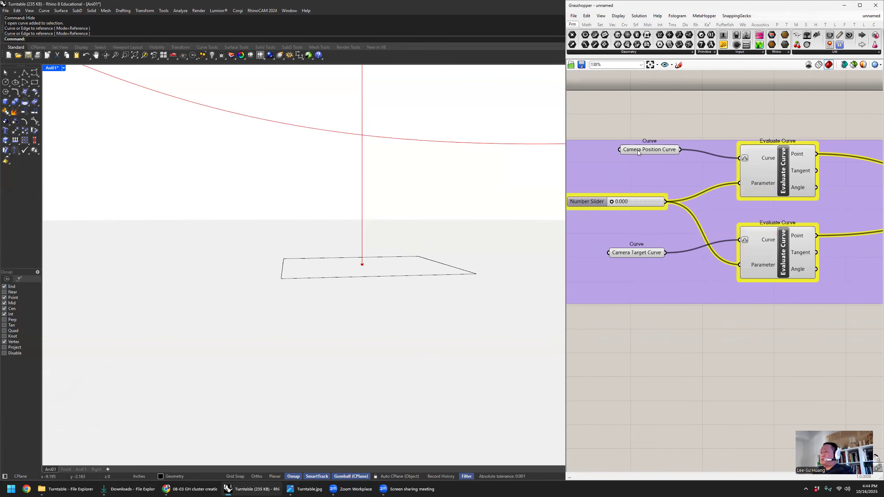
- Switch to the Downloads folder in File Explorer and delete the ffmpeg-master-latest-win64-gpl folder, its zip file and today's PDF
{"action": "left_click", "coordinate": [128, 489]}
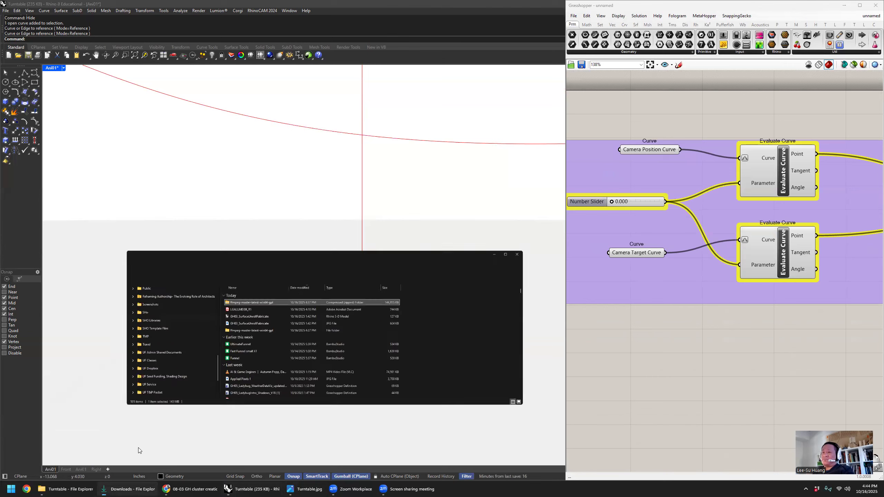
{"action": "left_click", "coordinate": [364, 279]}
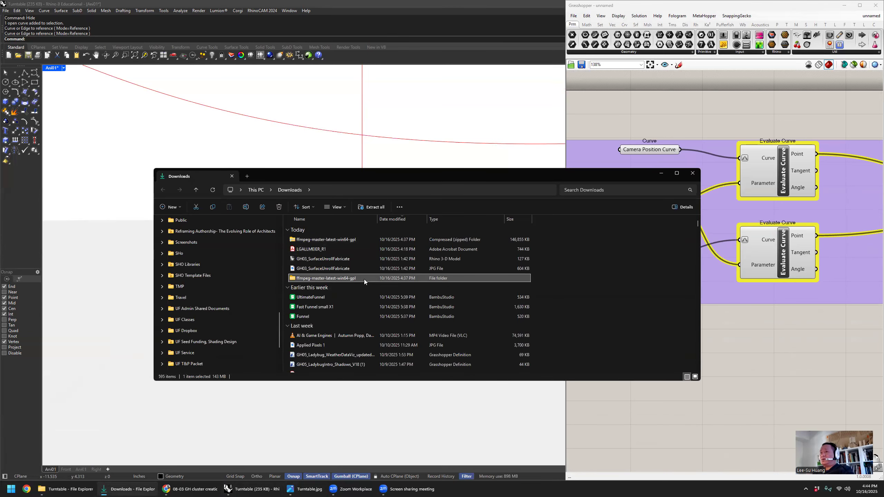
{"action": "key", "text": "Delete"}
{"action": "left_click", "coordinate": [342, 242]}
{"action": "key", "text": "Delete"}
{"action": "key", "text": "Delete"}
- Create a folder named Animation in Downloads and open it
{"action": "right_click", "coordinate": [566, 247]}
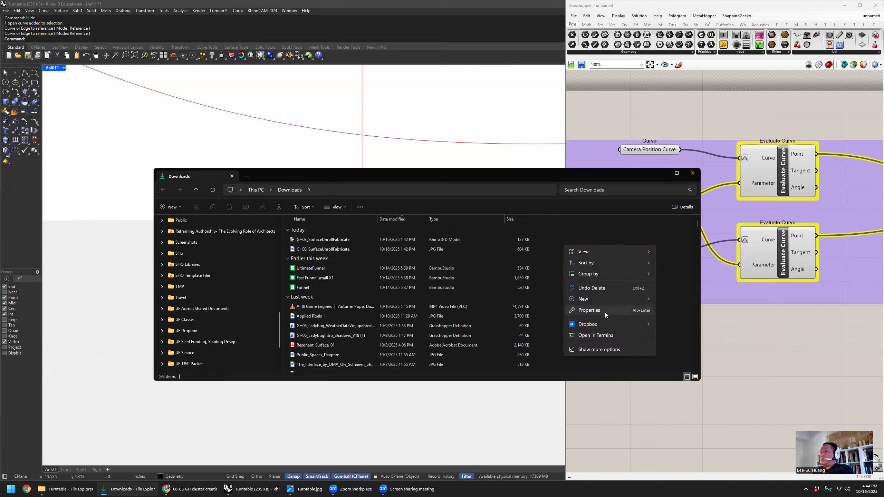
{"action": "mouse_move", "coordinate": [609, 299]}
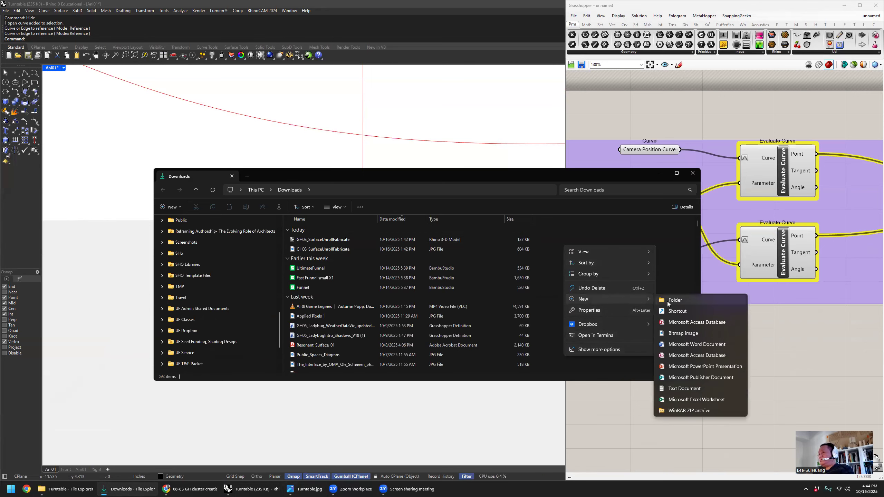
{"action": "left_click", "coordinate": [672, 299]}
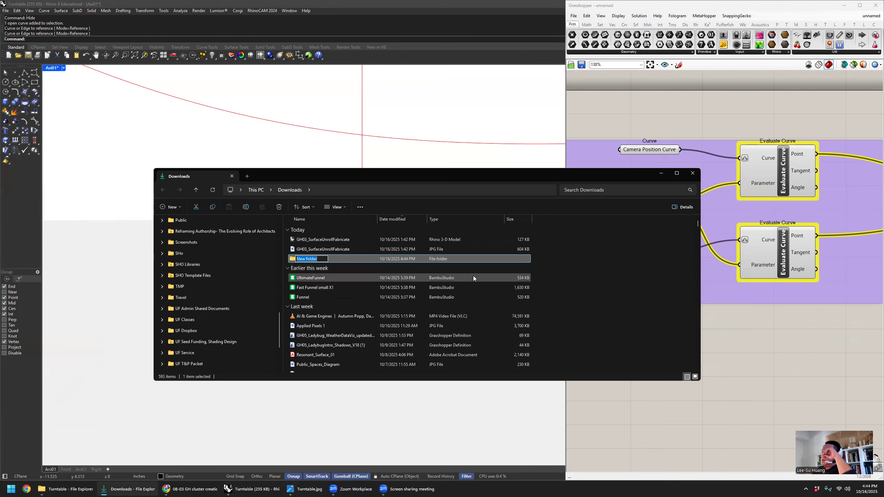
{"action": "type", "text": "Animation"}
{"action": "key", "text": "Return"}
{"action": "double_click", "coordinate": [311, 257]}
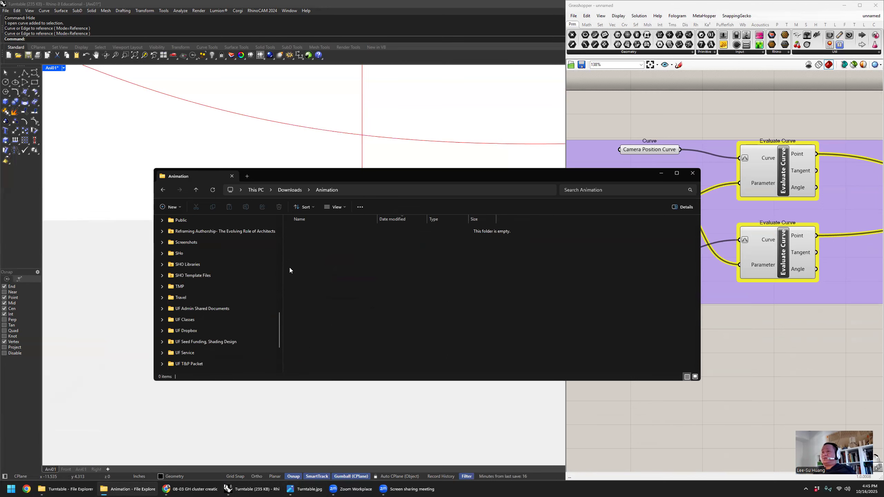
- Return to Rhino, check the two camera curves in Ani01 by selecting them, clear the selection, and inspect the shared slider's limits
{"action": "left_click", "coordinate": [703, 243]}
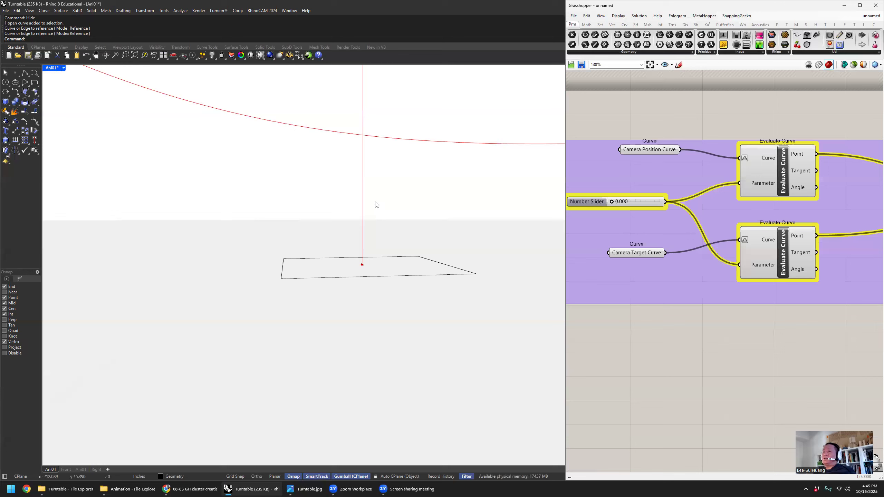
{"action": "left_click_drag", "start_coordinate": [408, 186], "coordinate": [306, 119]}
{"action": "left_click", "coordinate": [419, 182]}
{"action": "right_click_drag", "start_coordinate": [649, 203], "coordinate": [679, 210]}
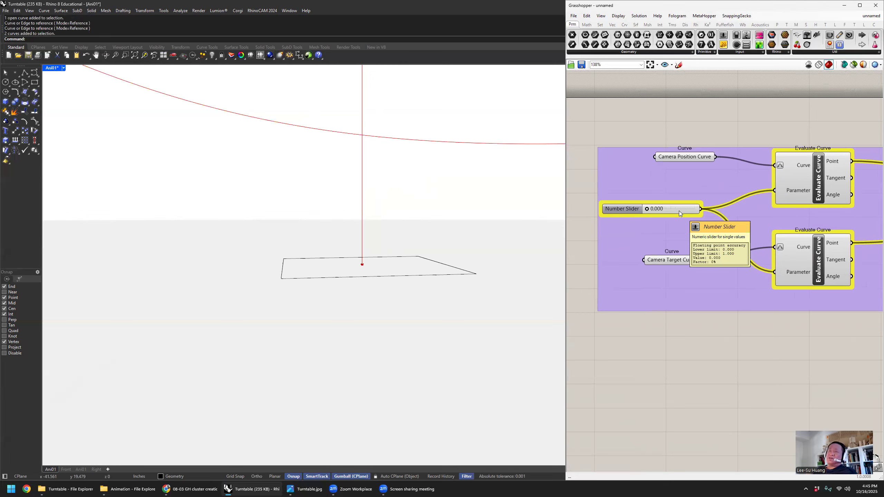
- Set the Ani01 viewport to Ghosted display and show the hidden tower geometry
{"action": "left_click", "coordinate": [53, 69]}
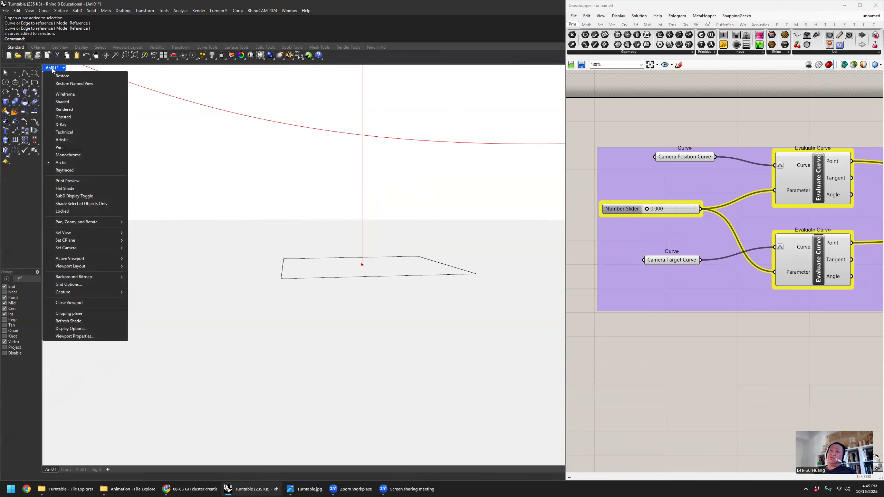
{"action": "left_click", "coordinate": [77, 117]}
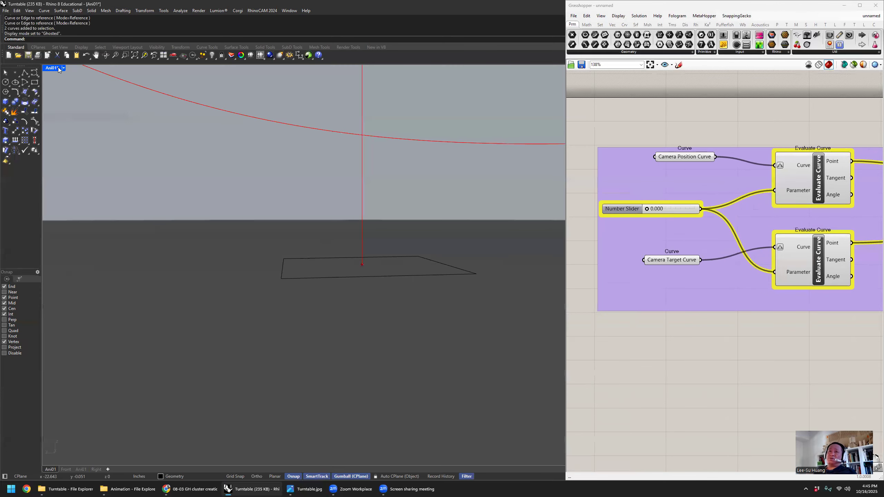
{"action": "type", "text": "Show"}
{"action": "key", "text": "Return"}
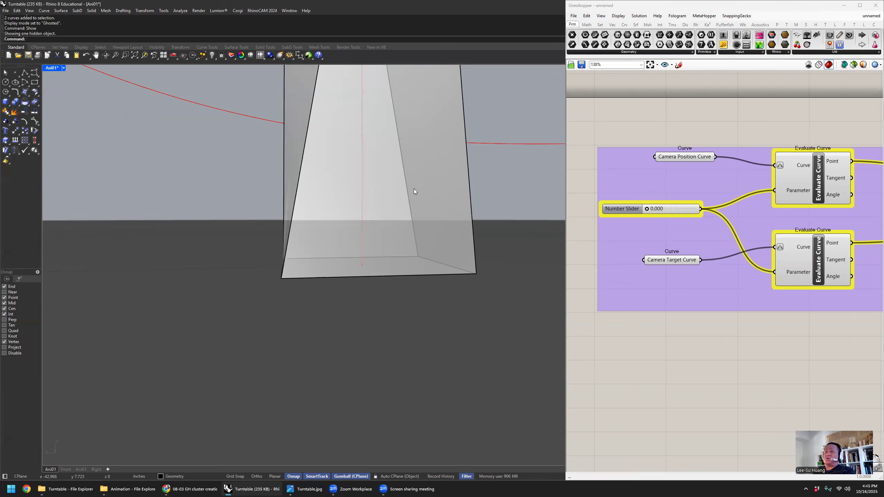
- Check the camera position curve by selecting it, clear the selection, and set the Ani01 viewport back to Arctic display
{"action": "left_click_drag", "start_coordinate": [233, 151], "coordinate": [171, 82]}
{"action": "left_click_drag", "start_coordinate": [212, 126], "coordinate": [192, 88]}
{"action": "left_click", "coordinate": [214, 147]}
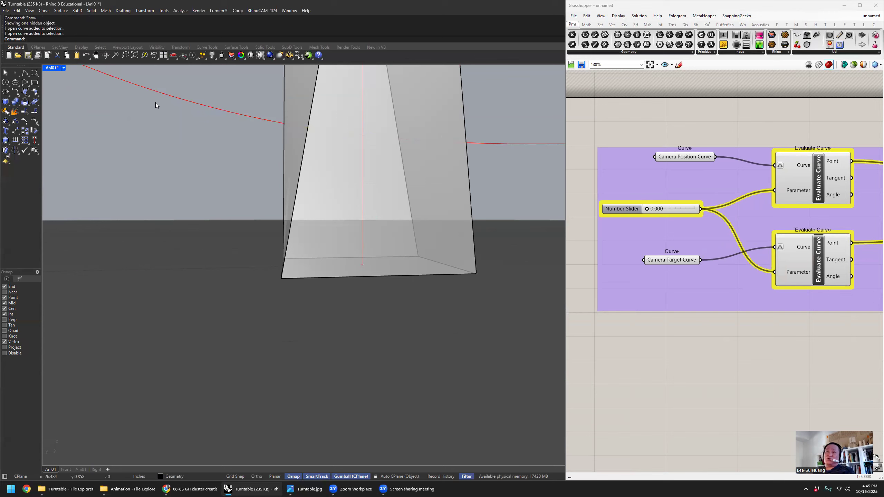
{"action": "left_click", "coordinate": [53, 67]}
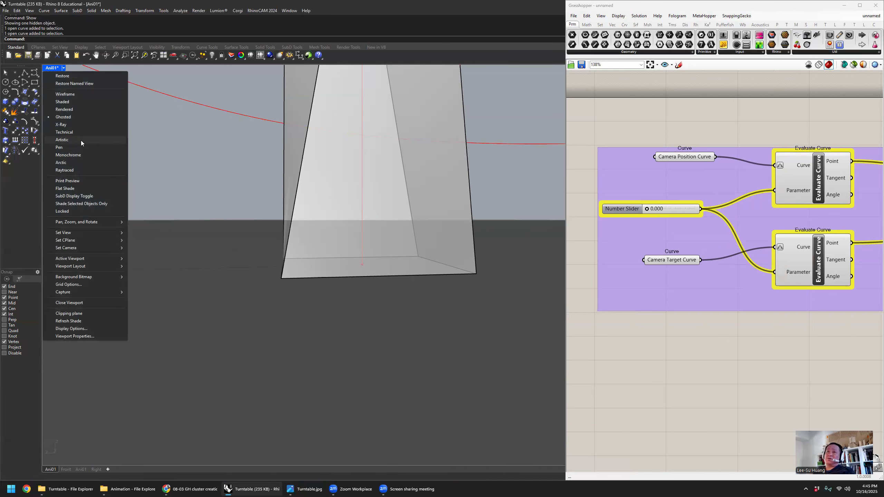
{"action": "left_click", "coordinate": [78, 162]}
- Hide the Rhino camera position curve in Ani01 and turn off the Grasshopper geometry preview
{"action": "left_click", "coordinate": [205, 106]}
{"action": "left_click", "coordinate": [211, 123]}
{"action": "left_click", "coordinate": [214, 110]}
{"action": "left_click", "coordinate": [220, 135]}
{"action": "left_click_drag", "start_coordinate": [228, 139], "coordinate": [192, 89]}
{"action": "left_click", "coordinate": [224, 152]}
{"action": "left_click_drag", "start_coordinate": [234, 156], "coordinate": [211, 96]}
{"action": "type", "text": "Hide"}
{"action": "key", "text": "Return"}
{"action": "left_click_drag", "start_coordinate": [234, 98], "coordinate": [200, 144]}
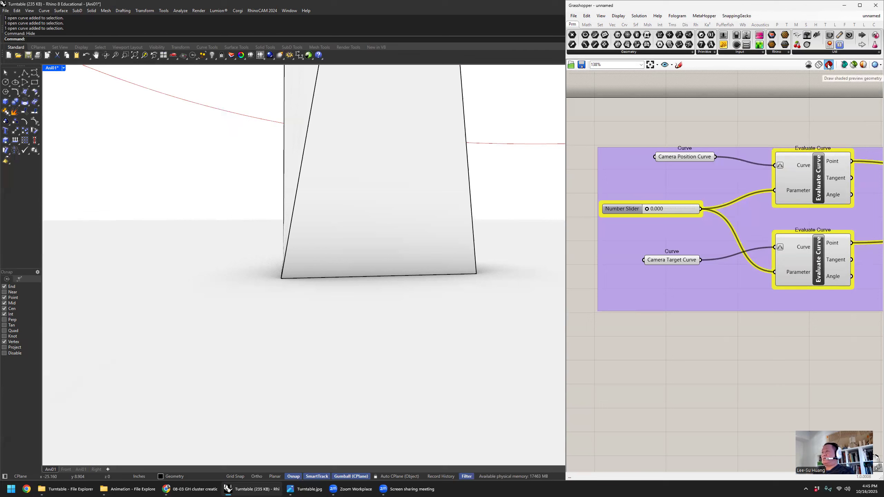
{"action": "left_click", "coordinate": [809, 64]}
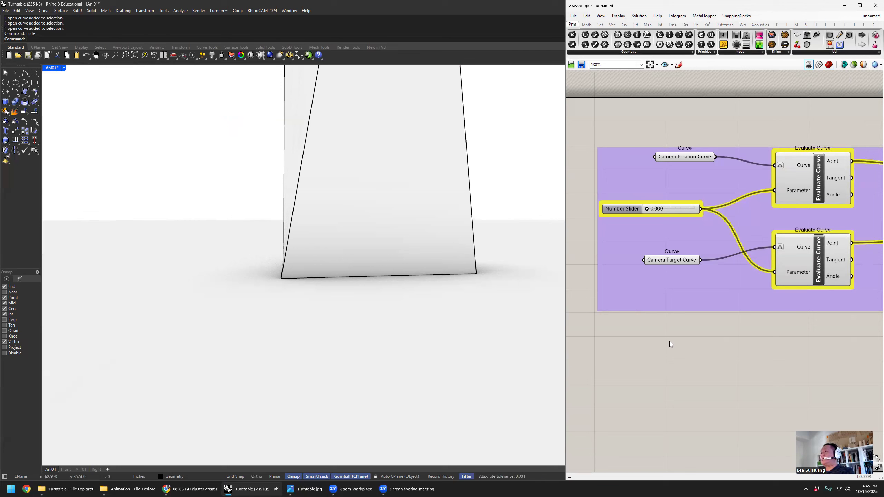
- Open the shared number slider's animation settings and set the output folder to Downloads\Animation
{"action": "left_click", "coordinate": [630, 210]}
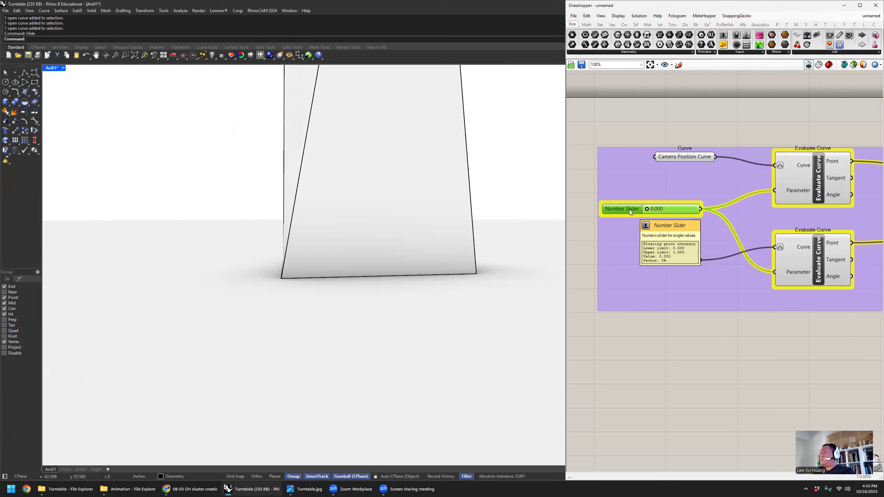
{"action": "right_click", "coordinate": [631, 209]}
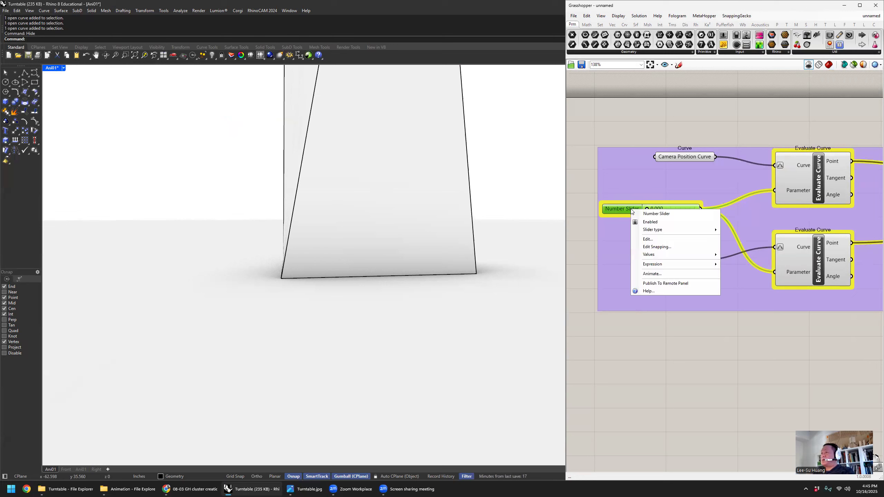
{"action": "left_click", "coordinate": [668, 274]}
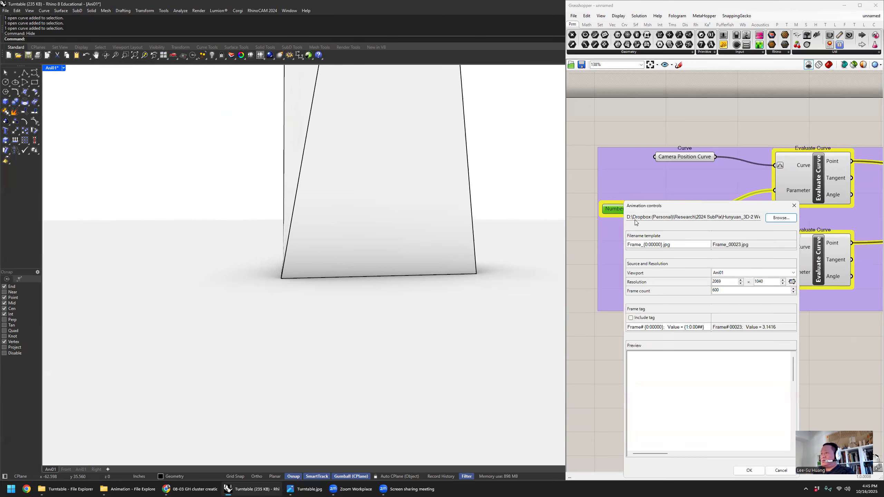
{"action": "left_click_drag", "start_coordinate": [662, 206], "coordinate": [338, 139]}
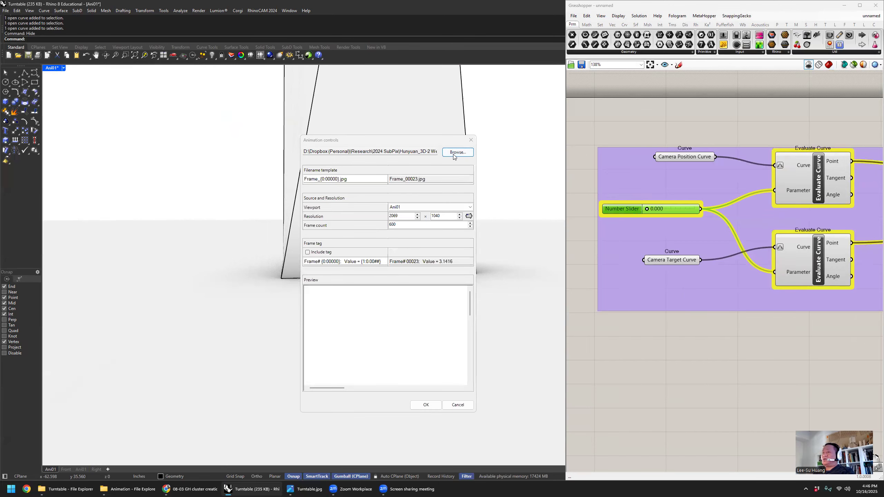
{"action": "left_click", "coordinate": [456, 152]}
{"action": "scroll", "coordinate": [324, 181], "scroll_direction": "up", "scroll_amount": 5}
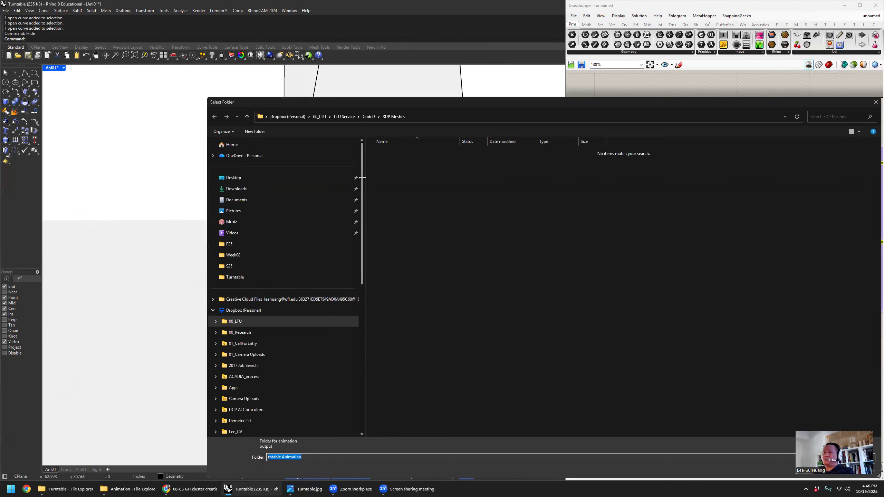
{"action": "left_click", "coordinate": [322, 184]}
{"action": "left_click", "coordinate": [382, 171]}
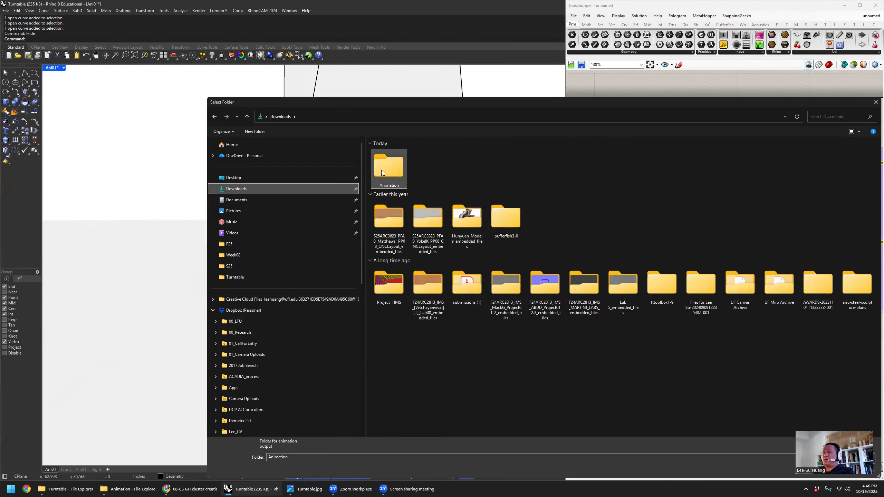
{"action": "double_click", "coordinate": [381, 170]}
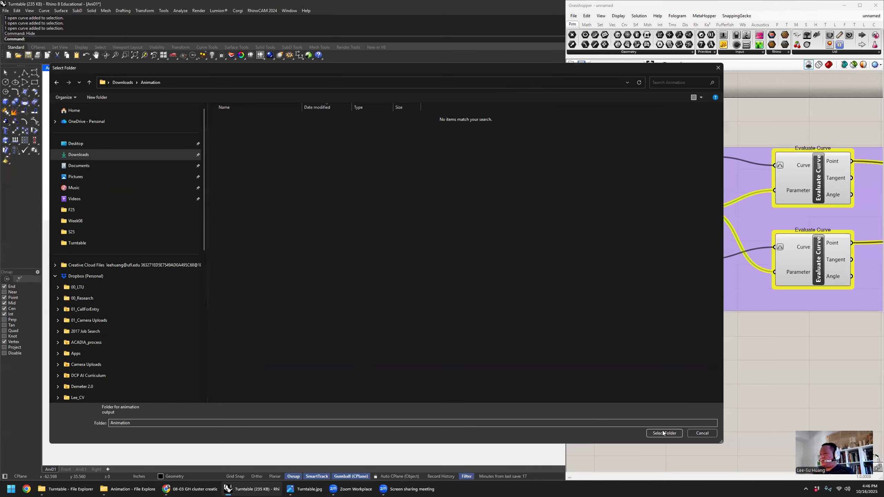
{"action": "left_click", "coordinate": [665, 433]}
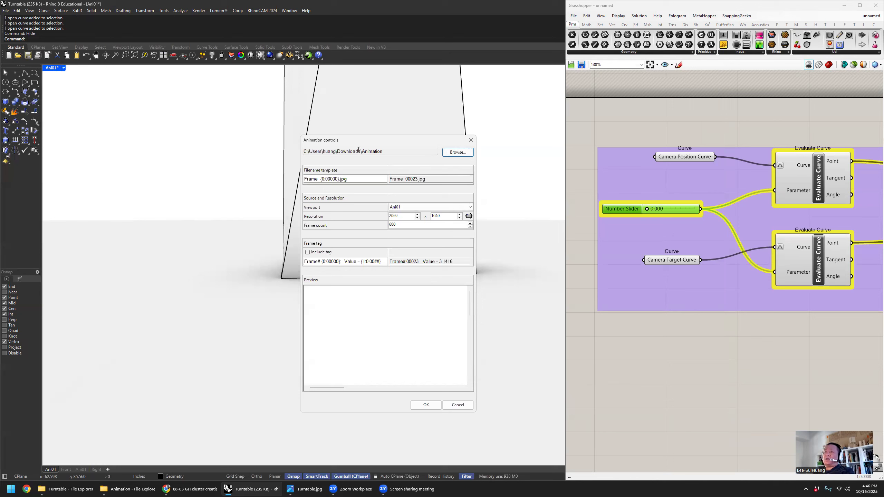
- Change the frame filename template to Frame_{0:00000}.png
{"action": "left_click", "coordinate": [324, 151]}
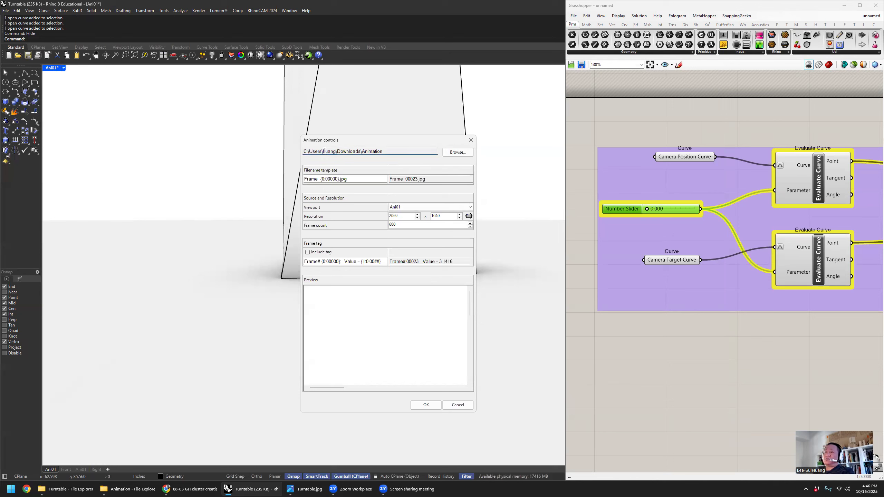
{"action": "left_click", "coordinate": [361, 179]}
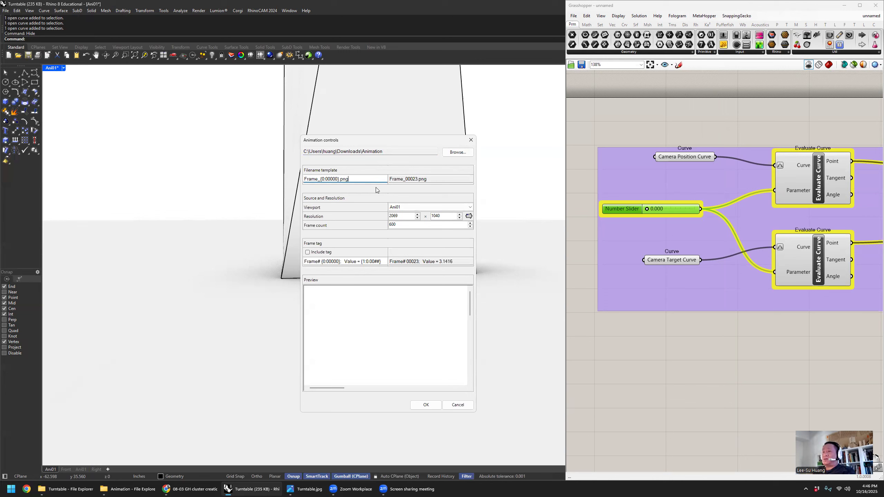
{"action": "left_click_drag", "start_coordinate": [318, 181], "coordinate": [273, 182]}
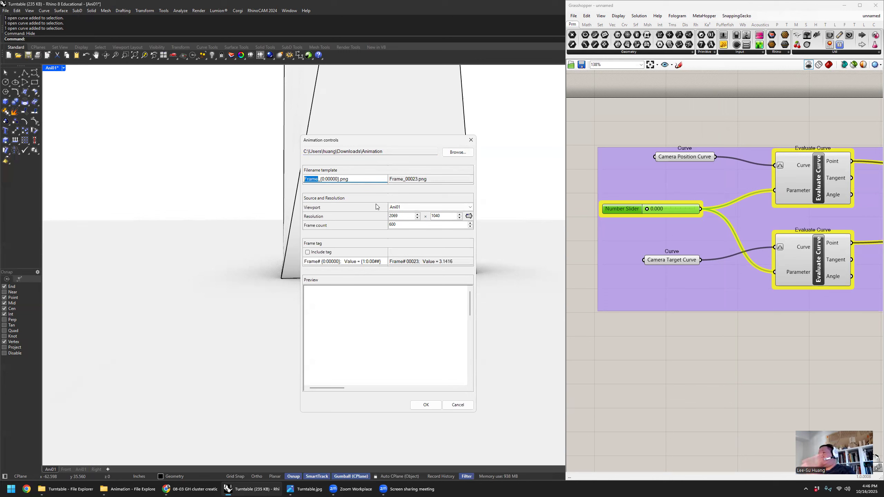
{"action": "left_click", "coordinate": [355, 179]}
{"action": "double_click", "coordinate": [320, 179]}
{"action": "left_click", "coordinate": [363, 179]}
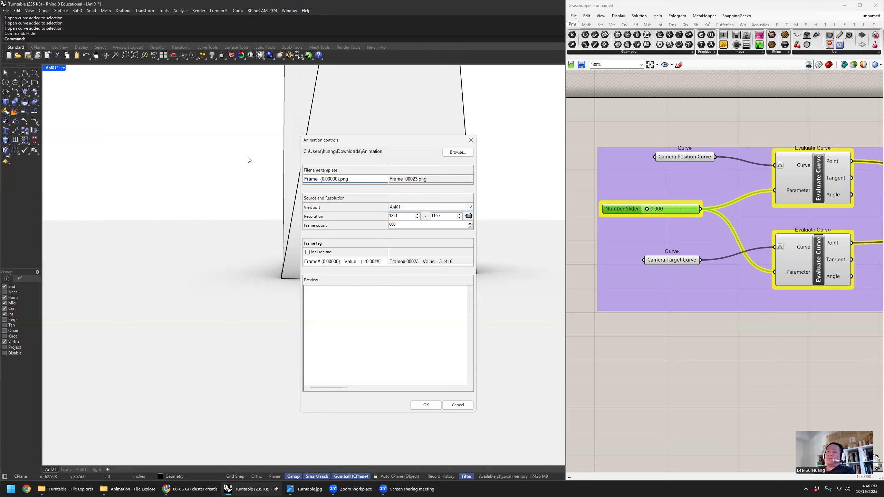
- Set the animation resolution to 1920 x 1080 and the frame count to 180
{"action": "double_click", "coordinate": [410, 215]}
{"action": "type", "text": "1922"}
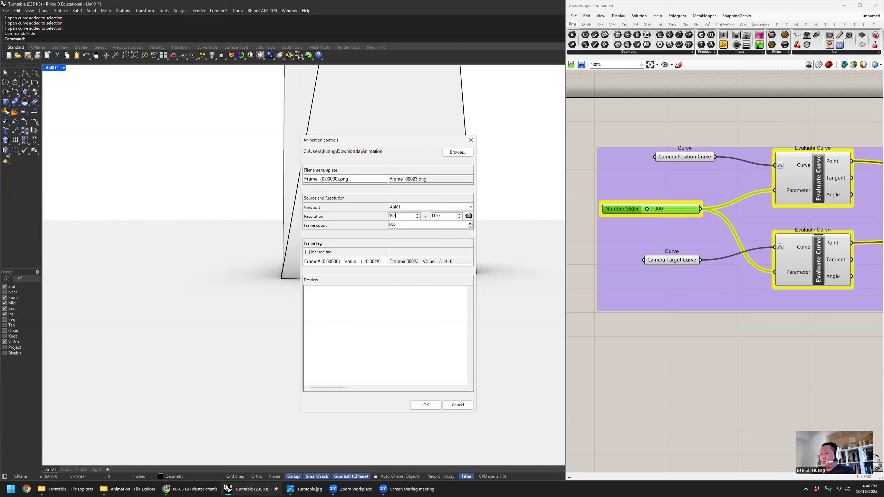
{"action": "key", "text": "Tab"}
{"action": "left_click_drag", "start_coordinate": [447, 216], "coordinate": [404, 214]}
{"action": "type", "text": "1080"}
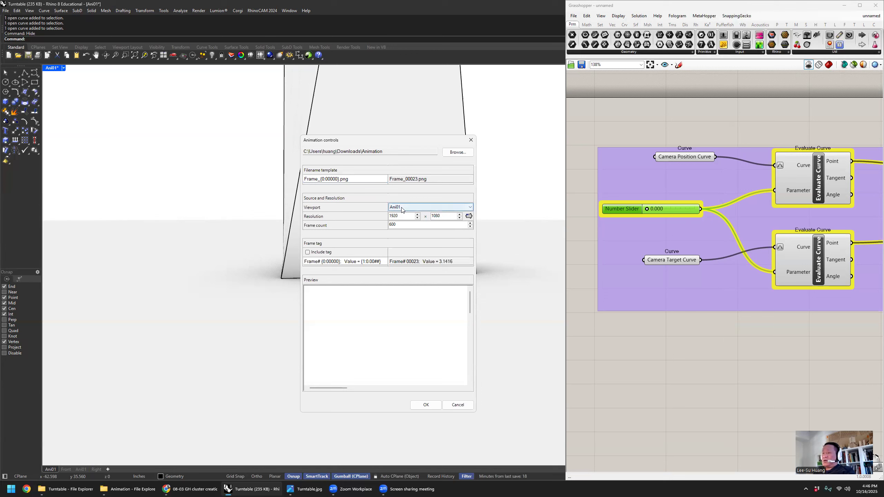
{"action": "left_click_drag", "start_coordinate": [404, 225], "coordinate": [287, 227]}
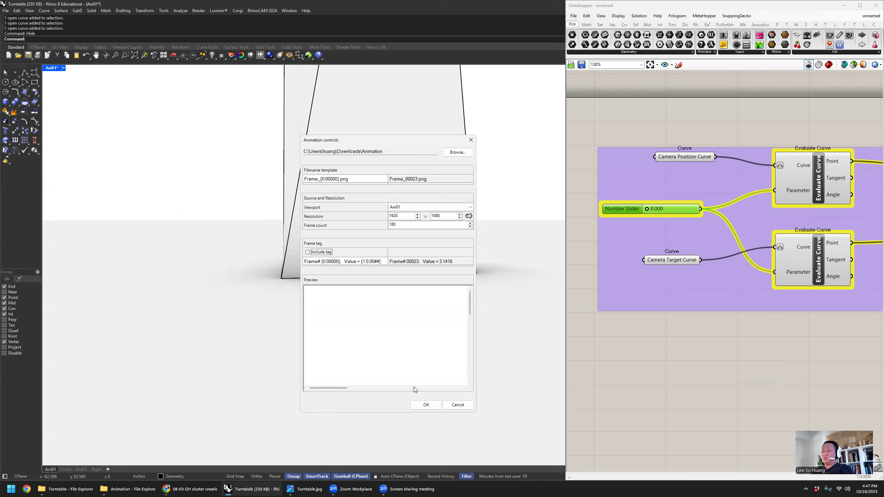
- Check the Ani01 frame preview and start exporting the slider animation
{"action": "scroll", "coordinate": [415, 363], "scroll_direction": "down", "scroll_amount": 3}
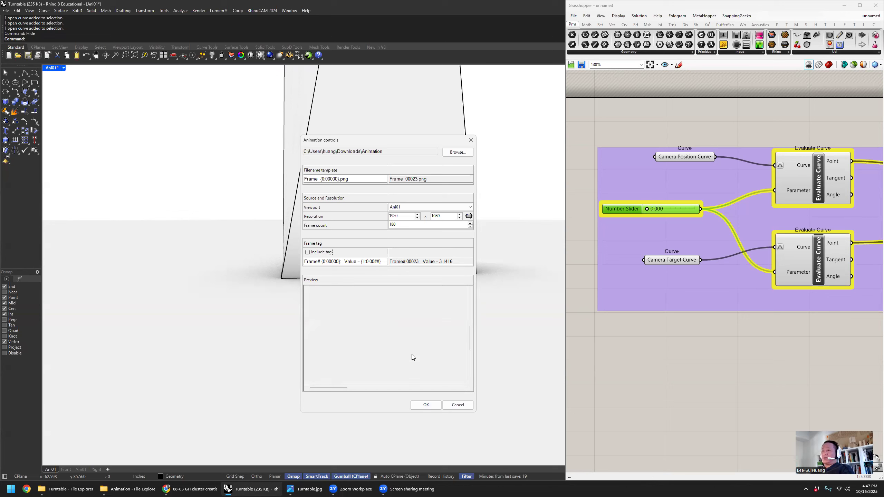
{"action": "left_click_drag", "start_coordinate": [340, 390], "coordinate": [387, 389]}
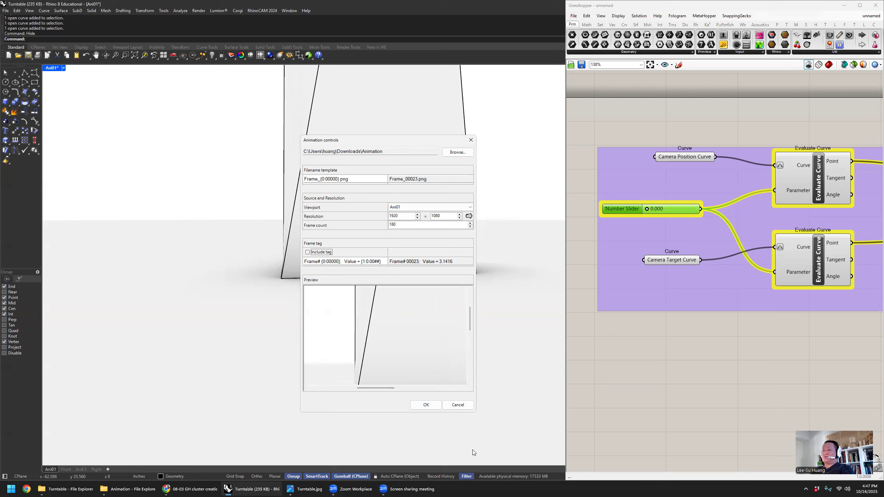
{"action": "left_click", "coordinate": [427, 405]}
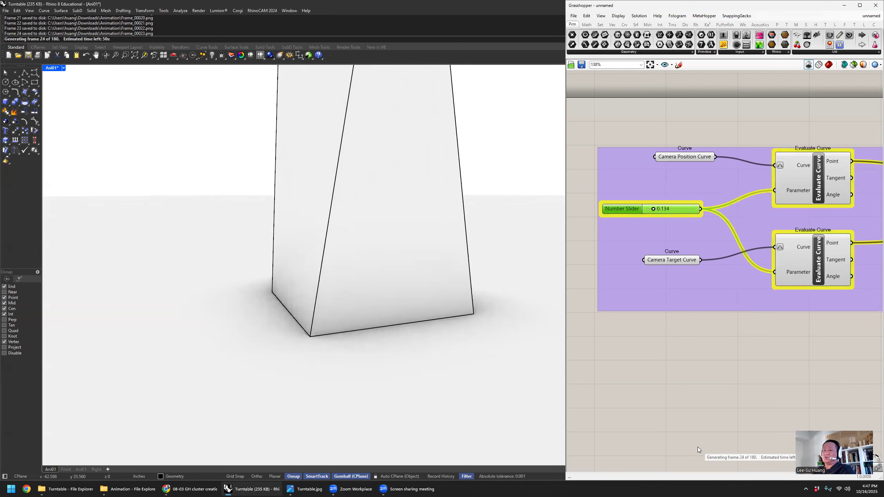
- Switch to the Animation folder in File Explorer, show its frames as medium icons, and minimize the window
{"action": "left_click", "coordinate": [133, 489]}
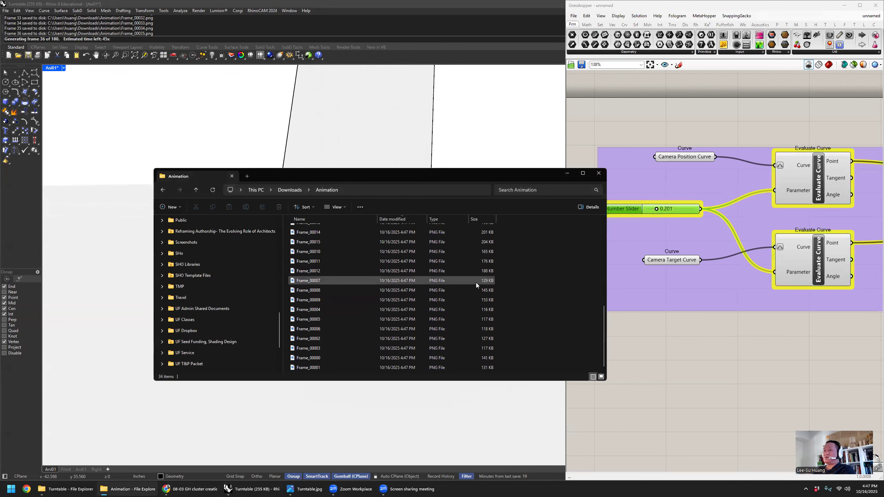
{"action": "left_click", "coordinate": [343, 206]}
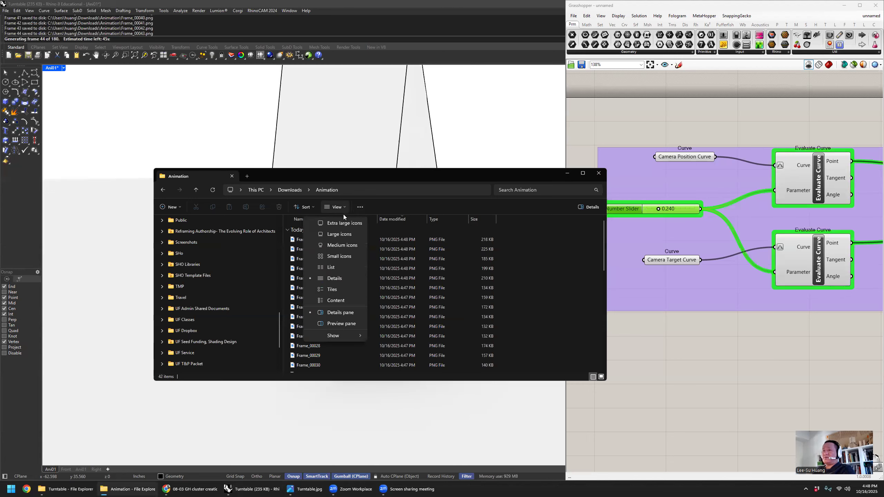
{"action": "left_click", "coordinate": [342, 247]}
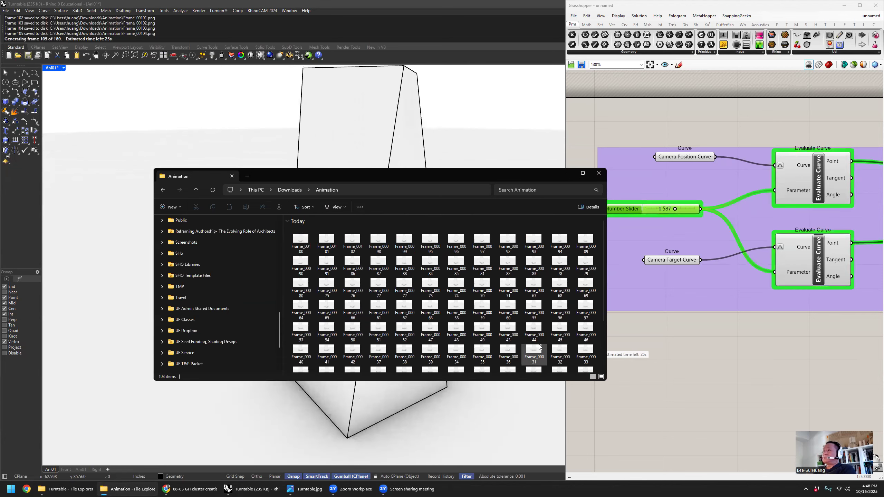
{"action": "left_click", "coordinate": [567, 173]}
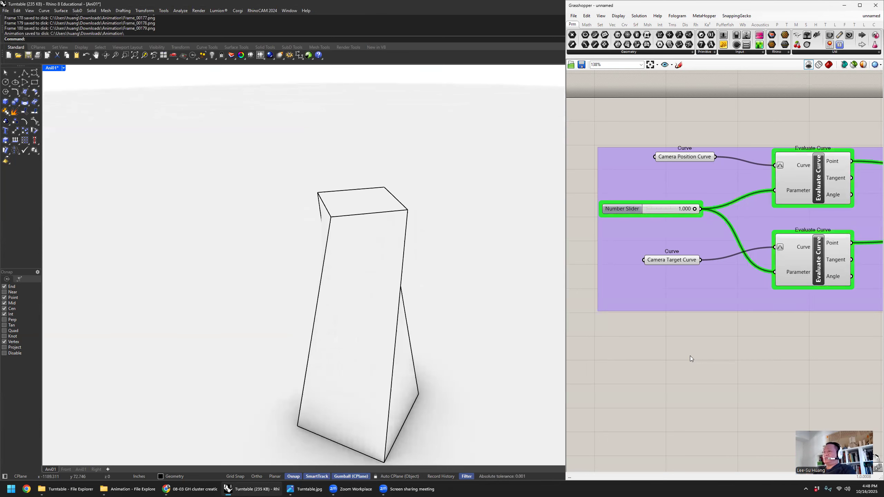
- Look through the exported frames in the Animation folder, go up to Downloads, and open the Animation folder again
{"action": "right_click_drag", "start_coordinate": [733, 208], "coordinate": [668, 184]}
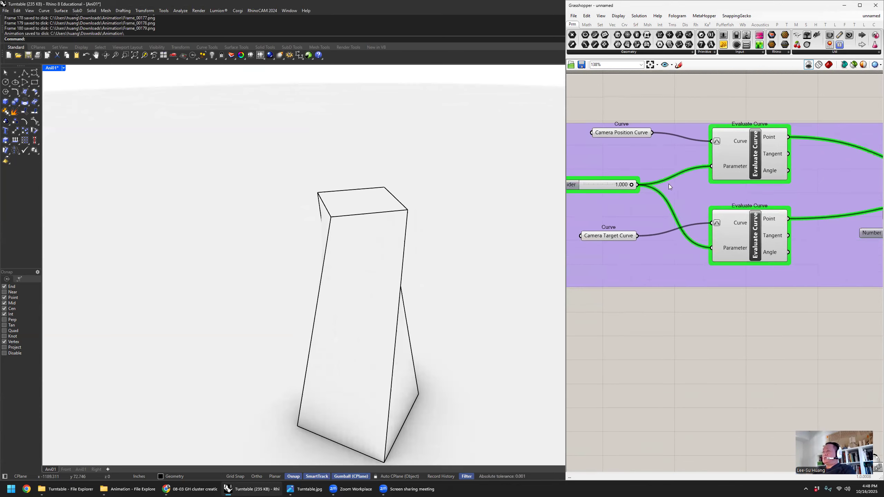
{"action": "left_click", "coordinate": [120, 489]}
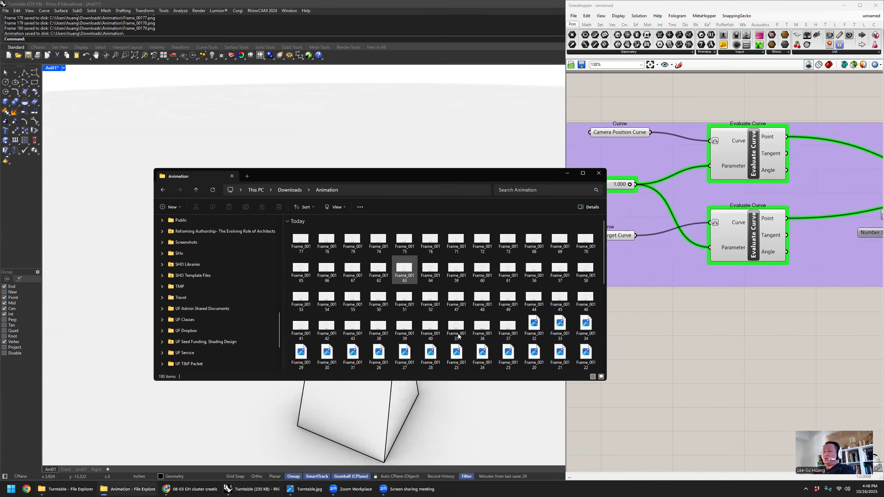
{"action": "left_click", "coordinate": [585, 358]}
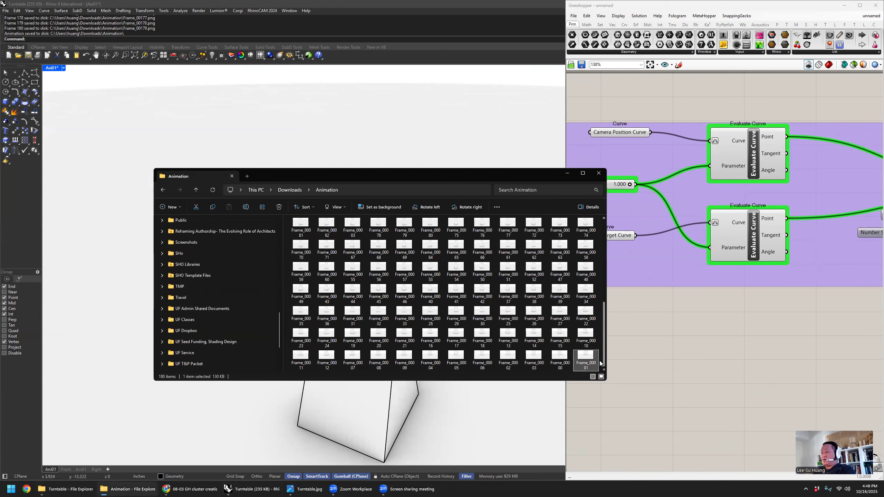
{"action": "scroll", "coordinate": [522, 348], "scroll_direction": "up", "scroll_amount": 5}
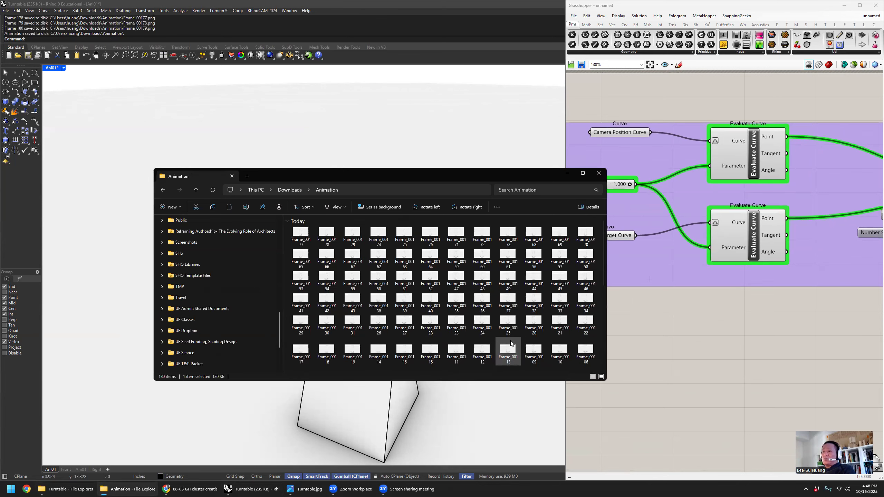
{"action": "left_click", "coordinate": [290, 190]}
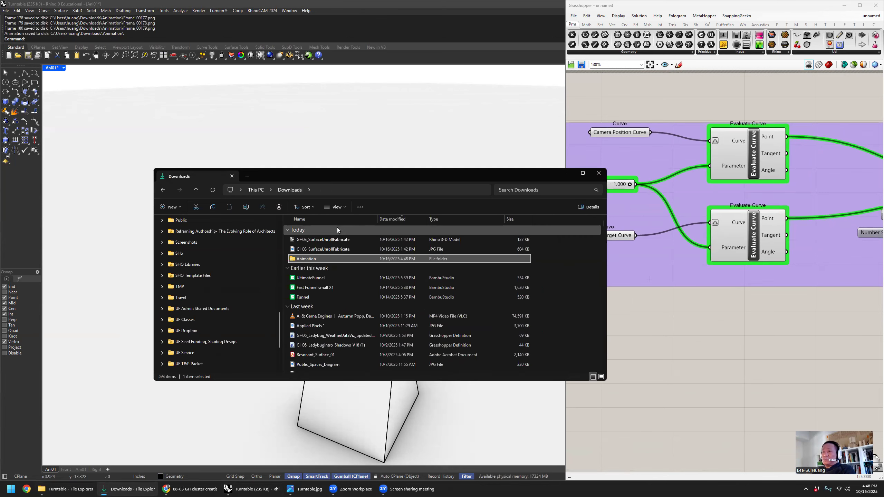
{"action": "double_click", "coordinate": [319, 258]}
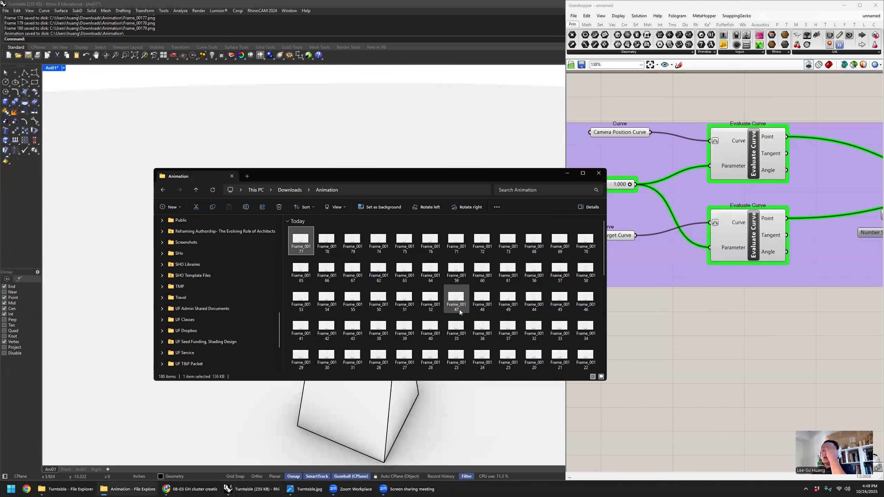
- Look through the Animation folder's frames, shift the File Explorer window aside, and return to the start of the list
{"action": "scroll", "coordinate": [459, 309], "scroll_direction": "down", "scroll_amount": 8}
{"action": "left_click", "coordinate": [492, 307]}
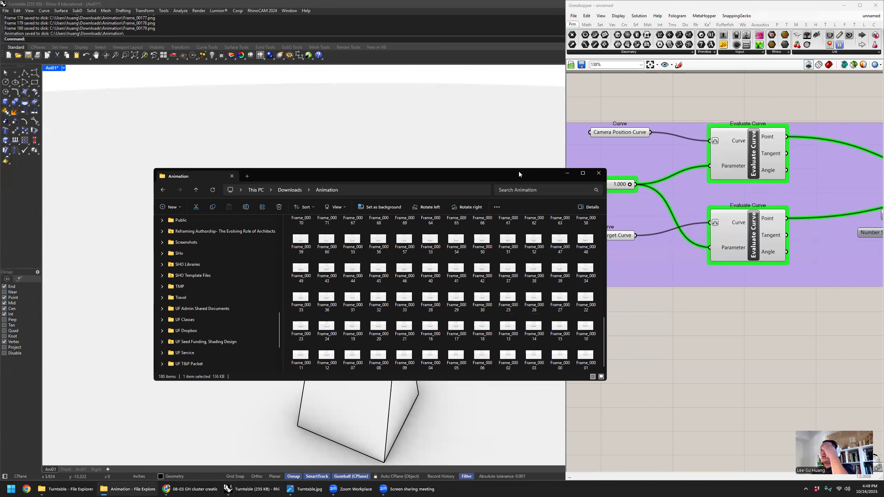
{"action": "left_click_drag", "start_coordinate": [518, 171], "coordinate": [450, 108]}
{"action": "key", "text": "Home"}
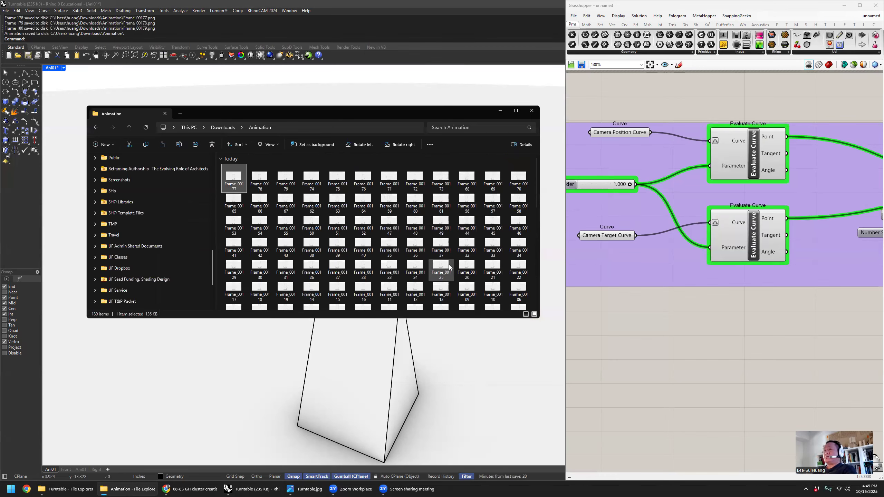
- Open the first listed frame in the image viewer, step through the following frames, close the viewer, and move the folder window
{"action": "double_click", "coordinate": [228, 179]}
{"action": "key", "text": "Right"}
{"action": "key", "text": "Right"}
{"action": "key", "text": "Right"}
{"action": "key", "text": "Right"}
{"action": "key", "text": "Right"}
{"action": "key", "text": "Right"}
{"action": "key", "text": "Right"}
{"action": "key", "text": "Right"}
{"action": "key", "text": "Right"}
{"action": "key", "text": "Right"}
{"action": "key", "text": "Right"}
{"action": "key", "text": "Right"}
{"action": "key", "text": "Right"}
{"action": "key", "text": "Right"}
{"action": "key", "text": "Right"}
{"action": "key", "text": "Right"}
{"action": "key", "text": "Right"}
{"action": "key", "text": "Right"}
{"action": "key", "text": "Right"}
{"action": "key", "text": "Right"}
{"action": "key", "text": "Right"}
{"action": "key", "text": "Right"}
{"action": "key", "text": "Right"}
{"action": "key", "text": "Right"}
{"action": "key", "text": "Right"}
{"action": "key", "text": "Right"}
{"action": "key", "text": "Right"}
{"action": "key", "text": "Right"}
{"action": "key", "text": "Right"}
{"action": "key", "text": "Right"}
{"action": "key", "text": "Right"}
{"action": "key", "text": "Right"}
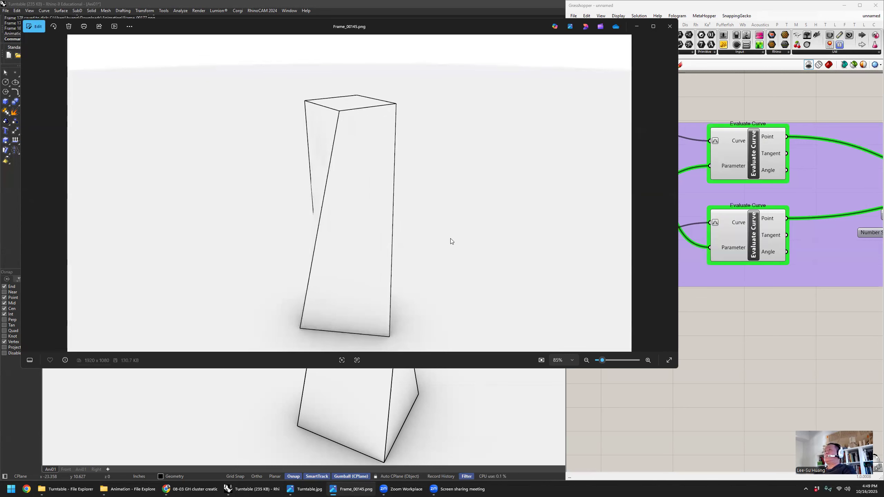
{"action": "left_click_drag", "start_coordinate": [424, 21], "coordinate": [433, 66]}
{"action": "left_click", "coordinate": [680, 71]}
{"action": "left_click_drag", "start_coordinate": [375, 107], "coordinate": [315, 110]}
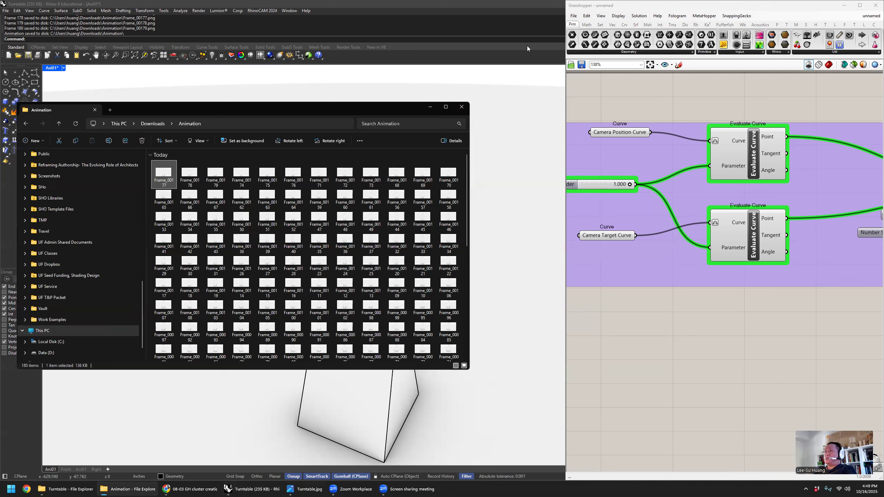
- Bring Grasshopper forward, widen its window to show the whole camera definition, and display the Tapeworm plugin's input-output components
{"action": "left_click_drag", "start_coordinate": [808, 4], "coordinate": [805, 32]}
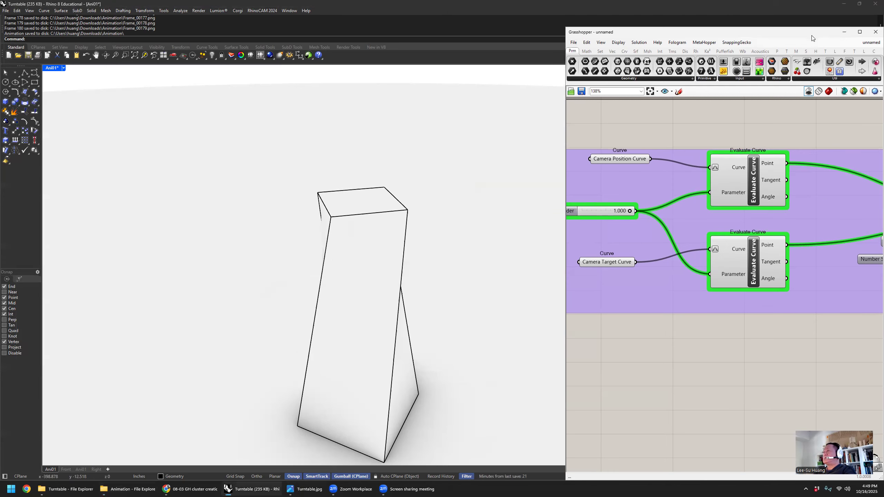
{"action": "left_click", "coordinate": [786, 52]}
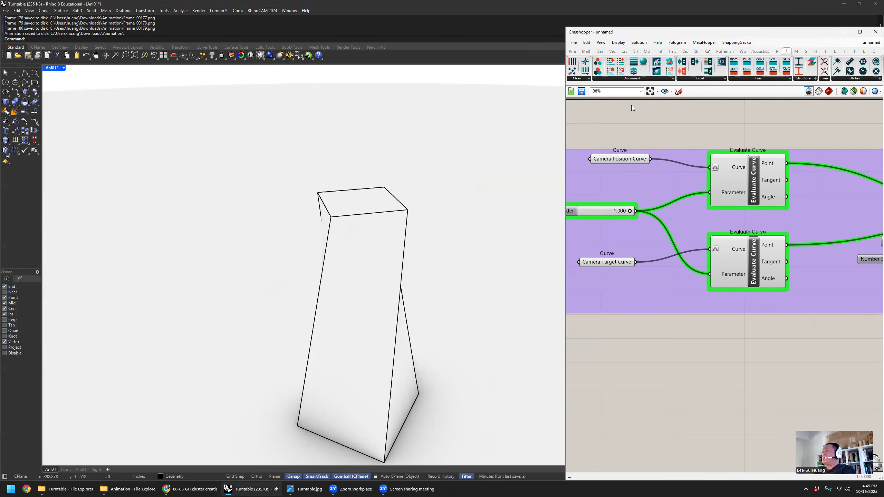
{"action": "left_click_drag", "start_coordinate": [565, 134], "coordinate": [166, 135]}
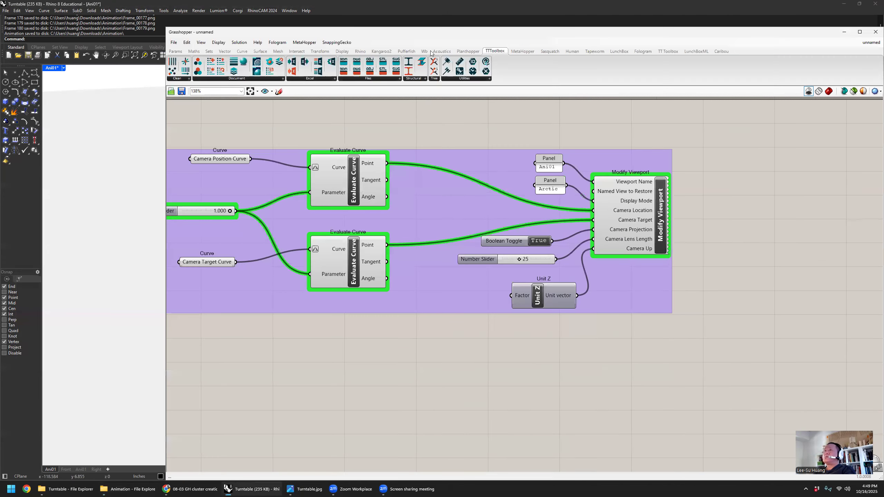
{"action": "left_click", "coordinate": [595, 51]}
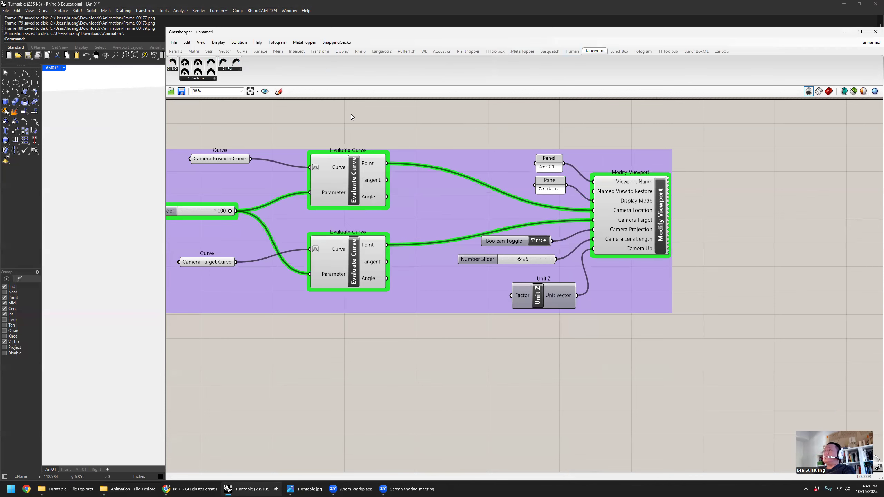
{"action": "left_click_drag", "start_coordinate": [163, 135], "coordinate": [301, 134]}
{"action": "right_click_drag", "start_coordinate": [427, 119], "coordinate": [457, 124]}
{"action": "scroll", "coordinate": [460, 128], "scroll_direction": "down", "scroll_amount": 3}
{"action": "scroll", "coordinate": [453, 128], "scroll_direction": "up", "scroll_amount": 3}
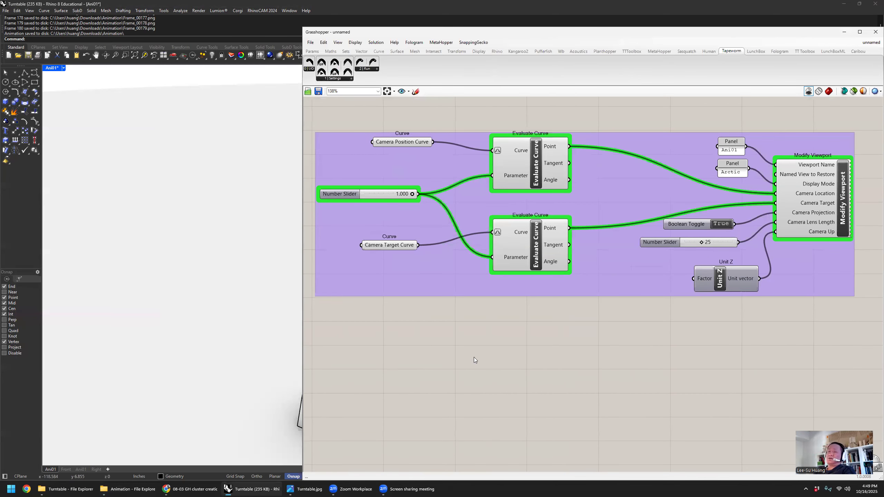
{"action": "mouse_move", "coordinate": [69, 490]}
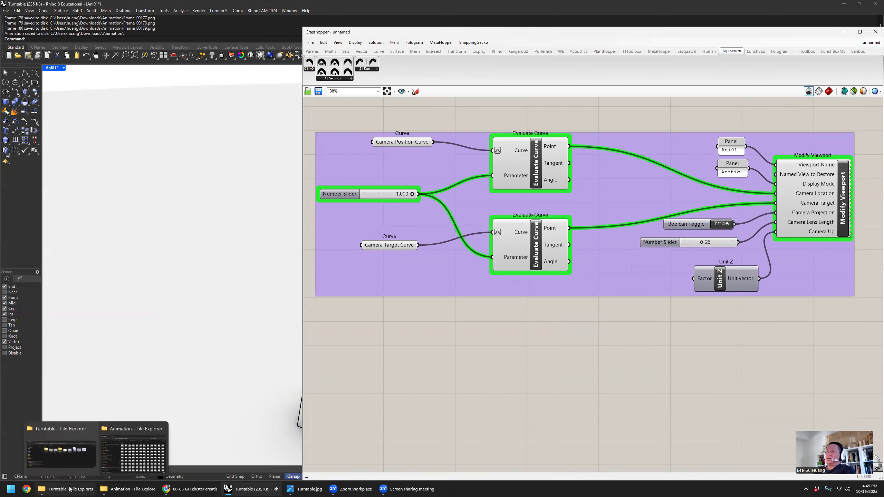
{"action": "right_click_drag", "start_coordinate": [581, 325], "coordinate": [589, 312]}
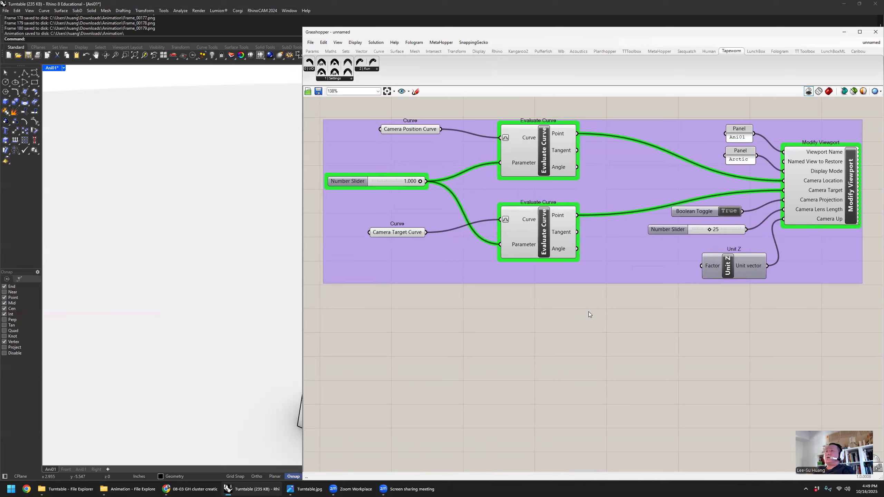
{"action": "left_click", "coordinate": [308, 71]}
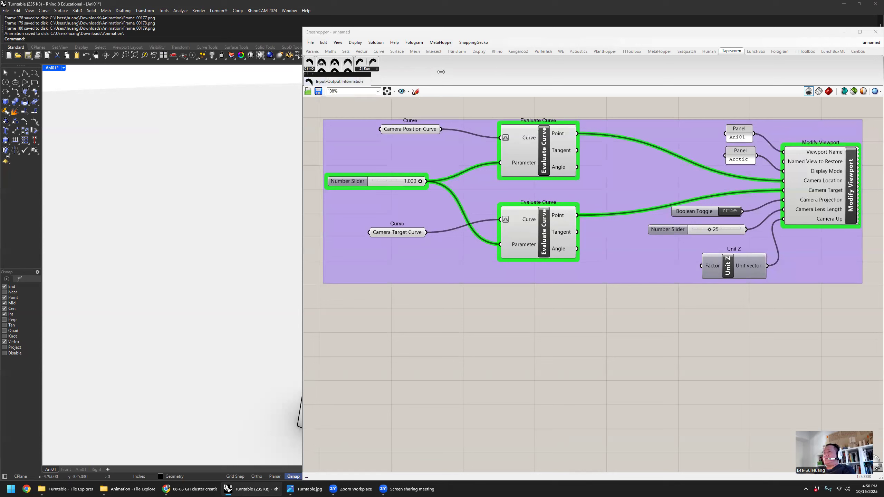
- Switch to File Explorer and check the ffmpeg-master-latest-win64-gpl folder on Local Disk (C:), then return to Grasshopper
{"action": "mouse_move", "coordinate": [143, 490]}
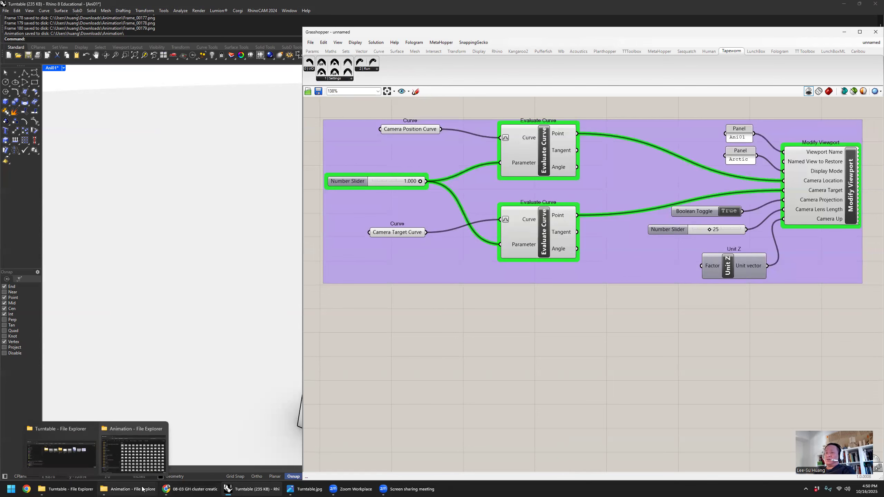
{"action": "left_click", "coordinate": [60, 451]}
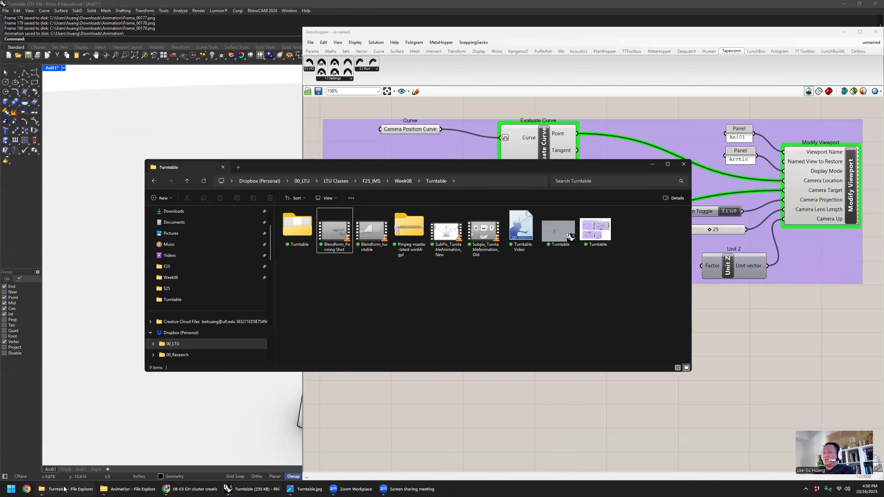
{"action": "scroll", "coordinate": [226, 334], "scroll_direction": "down", "scroll_amount": 10}
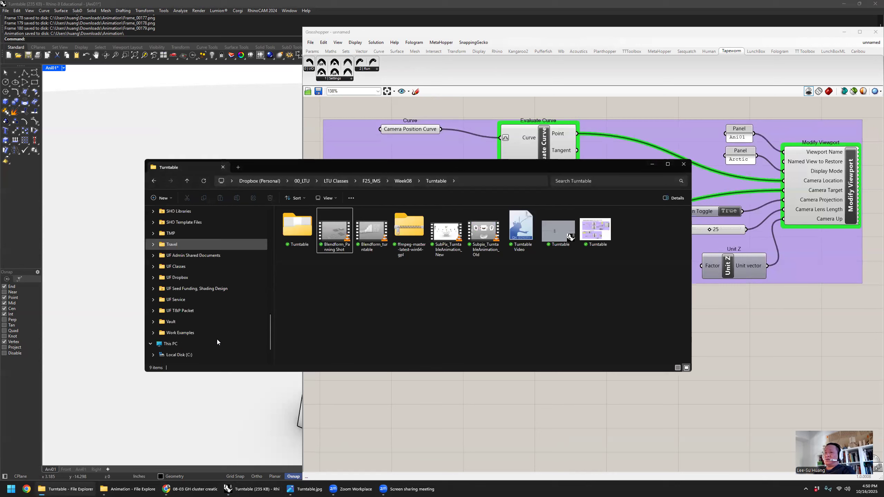
{"action": "left_click", "coordinate": [332, 240]}
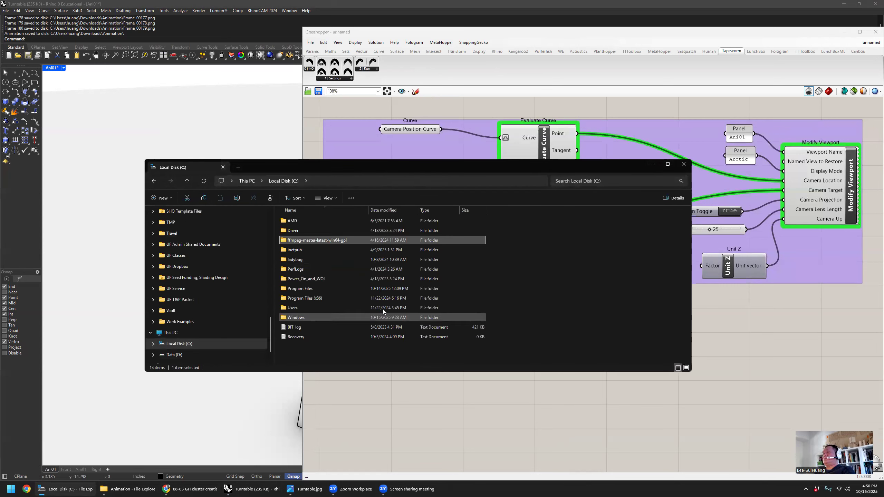
{"action": "double_click", "coordinate": [345, 241]}
{"action": "left_click", "coordinate": [290, 181]}
{"action": "left_click", "coordinate": [367, 384]}
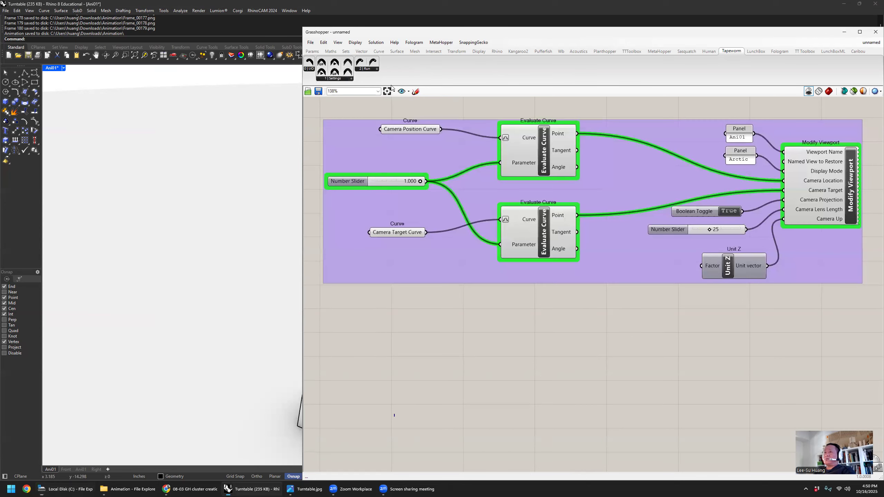
- Place Tapeworm's Input-Output Information component on the empty canvas below the purple camera group
{"action": "left_click", "coordinate": [310, 68]}
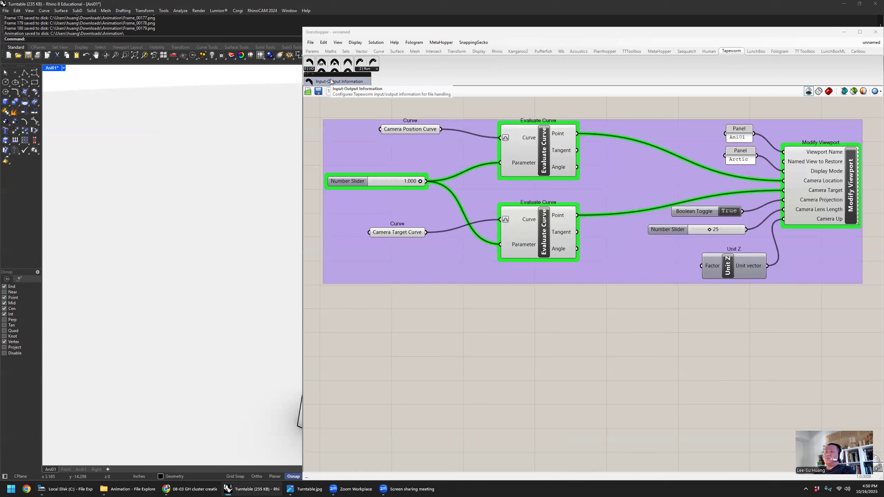
{"action": "left_click", "coordinate": [330, 80]}
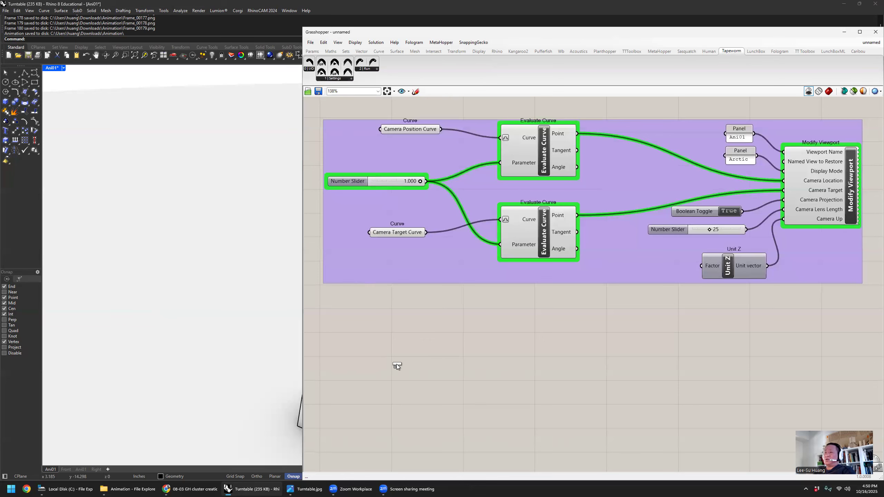
{"action": "left_click", "coordinate": [418, 359]}
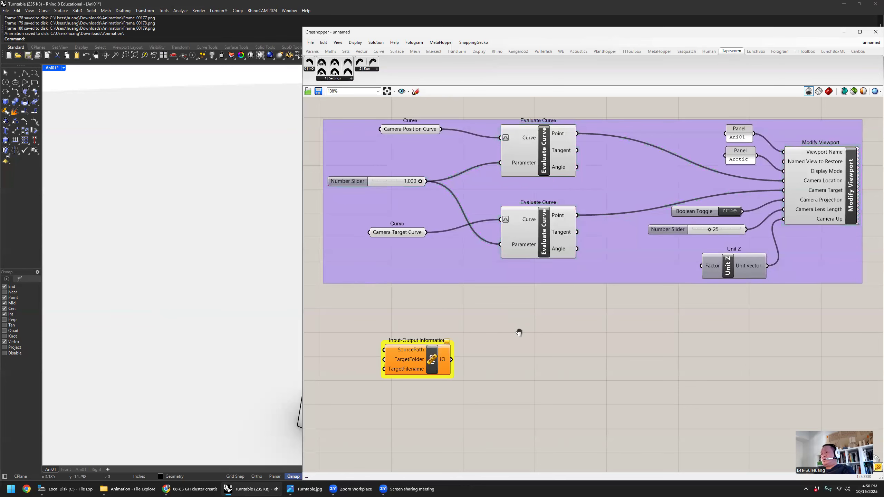
{"action": "right_click_drag", "start_coordinate": [517, 340], "coordinate": [579, 301]}
{"action": "left_click_drag", "start_coordinate": [490, 316], "coordinate": [494, 300]}
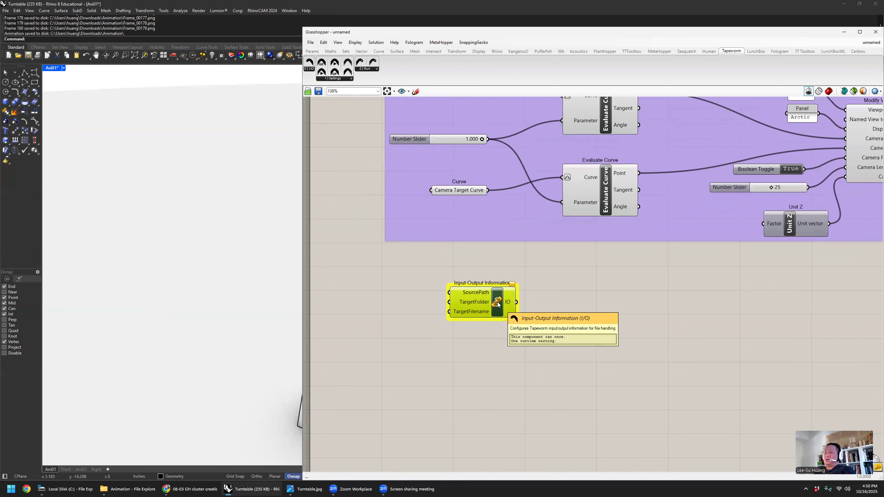
{"action": "mouse_move", "coordinate": [497, 304]}
{"action": "left_mouse_down"}
{"action": "mouse_move", "coordinate": [551, 310]}
{"action": "mouse_move", "coordinate": [496, 314]}
{"action": "left_mouse_up"}
{"action": "right_click_drag", "start_coordinate": [484, 310], "coordinate": [508, 298]}
{"action": "left_click_drag", "start_coordinate": [527, 300], "coordinate": [577, 302]}
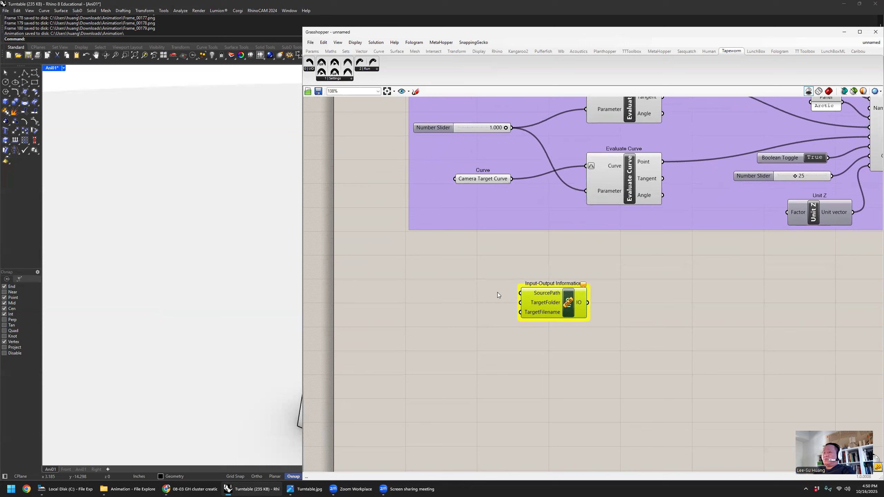
- Add a File Path parameter and connect it to SourcePath on the Input-Output Information component
{"action": "left_click", "coordinate": [398, 277]}
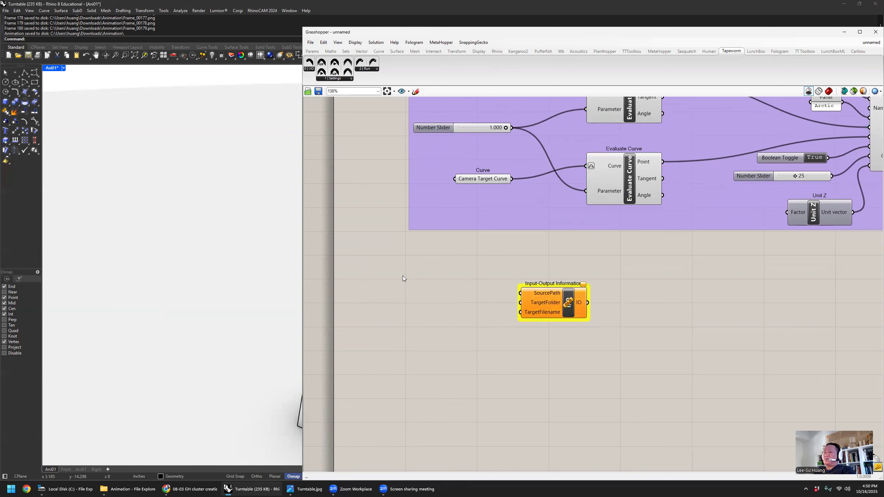
{"action": "double_click", "coordinate": [403, 276]}
{"action": "type", "text": "file"}
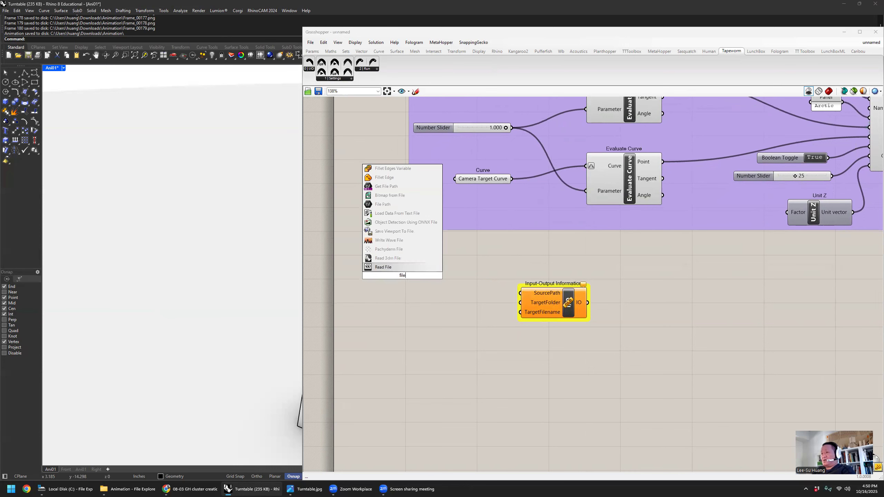
{"action": "left_click", "coordinate": [398, 204]}
{"action": "left_click_drag", "start_coordinate": [421, 284], "coordinate": [521, 293]}
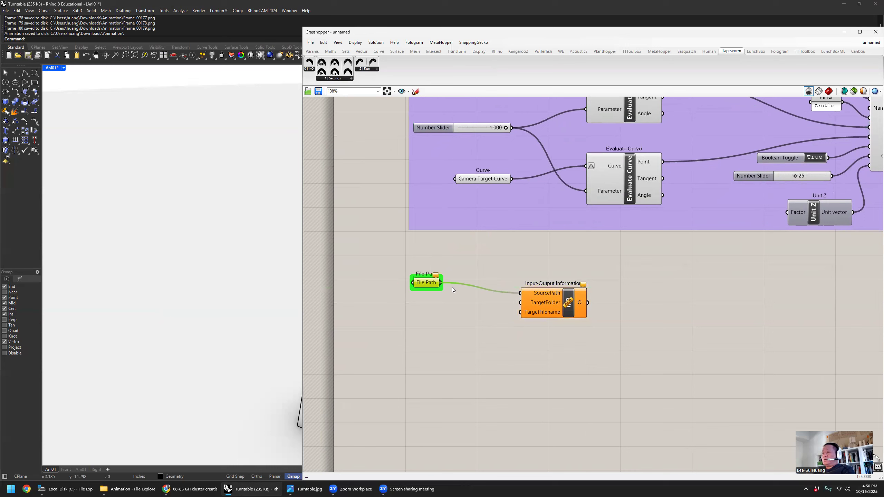
- Set the File Path parameter to Frame_00177 in the Animation folder and line it up with the Input-Output Information component
{"action": "right_click", "coordinate": [427, 284]}
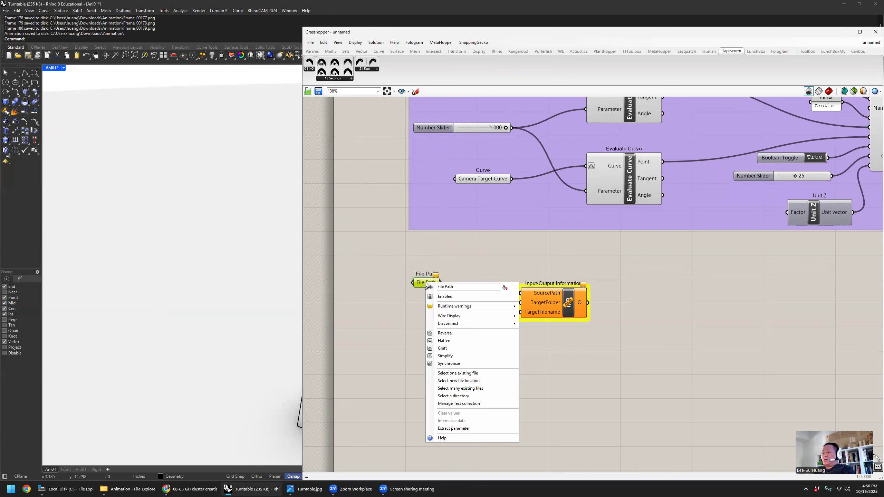
{"action": "left_click", "coordinate": [481, 374]}
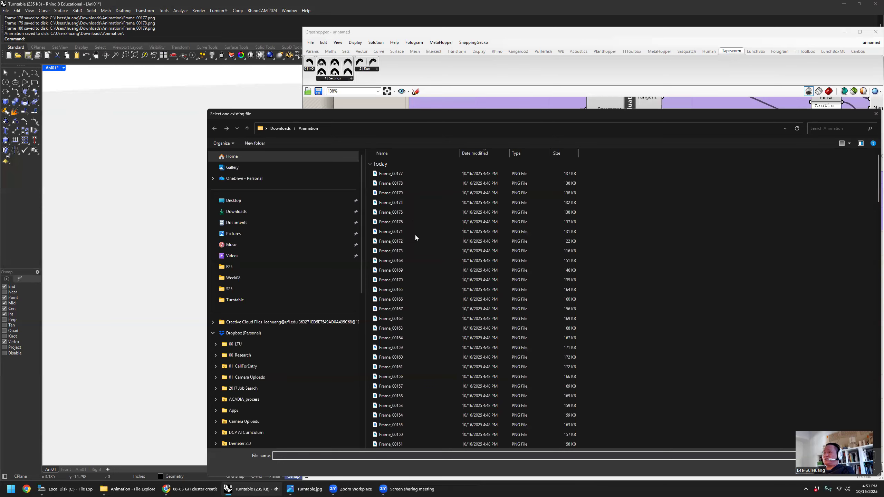
{"action": "left_click", "coordinate": [415, 177]}
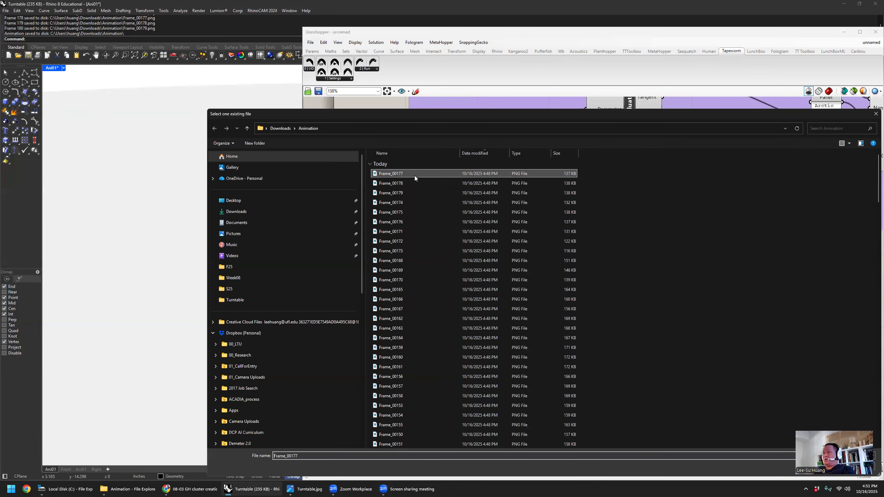
{"action": "double_click", "coordinate": [397, 173]}
{"action": "left_click_drag", "start_coordinate": [546, 302], "coordinate": [540, 287]}
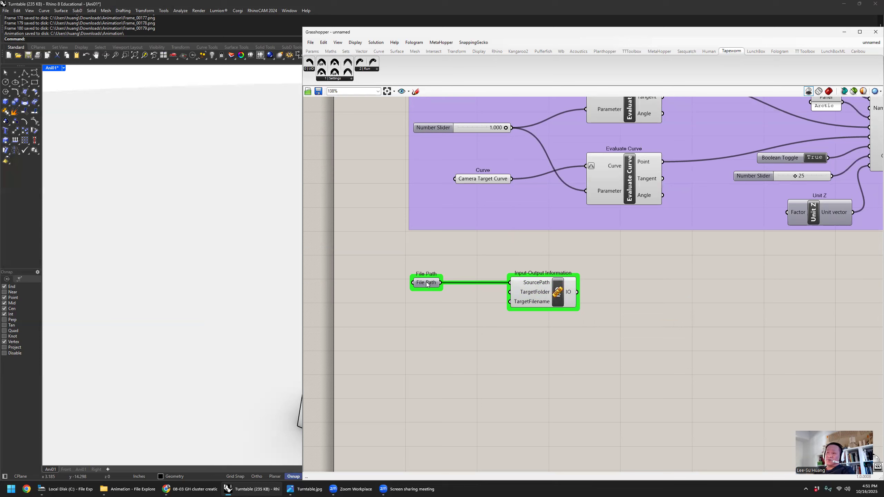
{"action": "left_click_drag", "start_coordinate": [427, 284], "coordinate": [434, 285]}
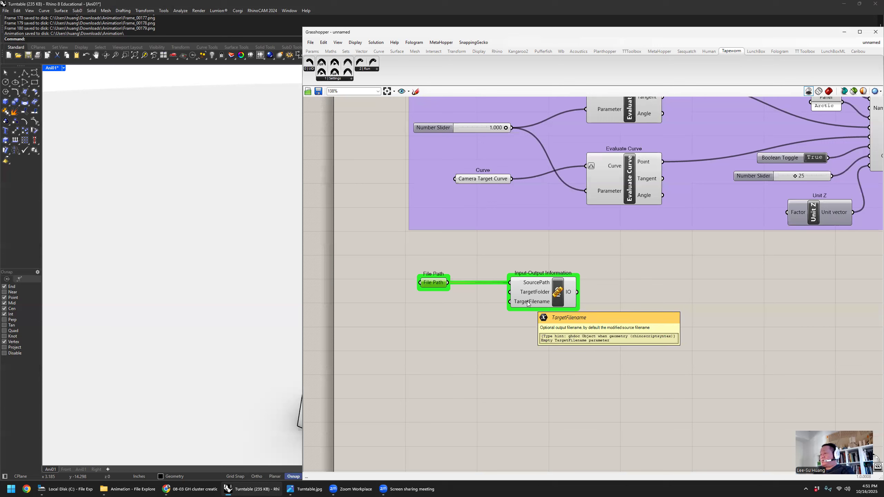
- Add a panel containing Animation, connect it to TargetFilename, and align it under the File Path parameter
{"action": "double_click", "coordinate": [439, 317]}
{"action": "type", "text": "//"}
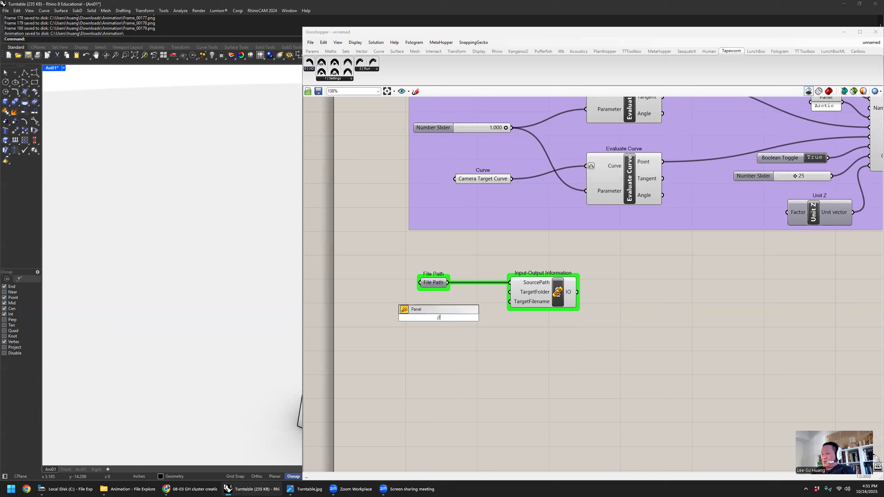
{"action": "type", "text": "Aniamtion"}
{"action": "key", "text": "BackSpace"}
{"action": "key", "text": "BackSpace"}
{"action": "key", "text": "BackSpace"}
{"action": "key", "text": "BackSpace"}
{"action": "key", "text": "BackSpace"}
{"action": "key", "text": "BackSpace"}
{"action": "type", "text": "matiuon"}
{"action": "key", "text": "BackSpace"}
{"action": "key", "text": "BackSpace"}
{"action": "key", "text": "BackSpace"}
{"action": "type", "text": "on"}
{"action": "left_click", "coordinate": [507, 314]}
{"action": "mouse_move", "coordinate": [459, 317]}
{"action": "left_mouse_down"}
{"action": "mouse_move", "coordinate": [510, 302]}
{"action": "mouse_move", "coordinate": [447, 309]}
{"action": "left_mouse_up"}
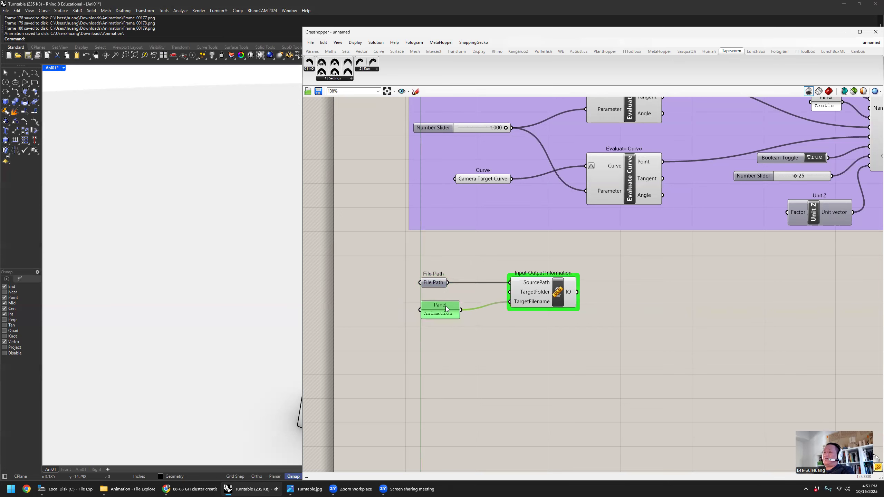
- Place a Tapeworm Frames-to-Video component beside Input-Output Information and connect the IO output to its IO input
{"action": "left_click", "coordinate": [638, 328]}
{"action": "right_click_drag", "start_coordinate": [638, 328], "coordinate": [576, 325]}
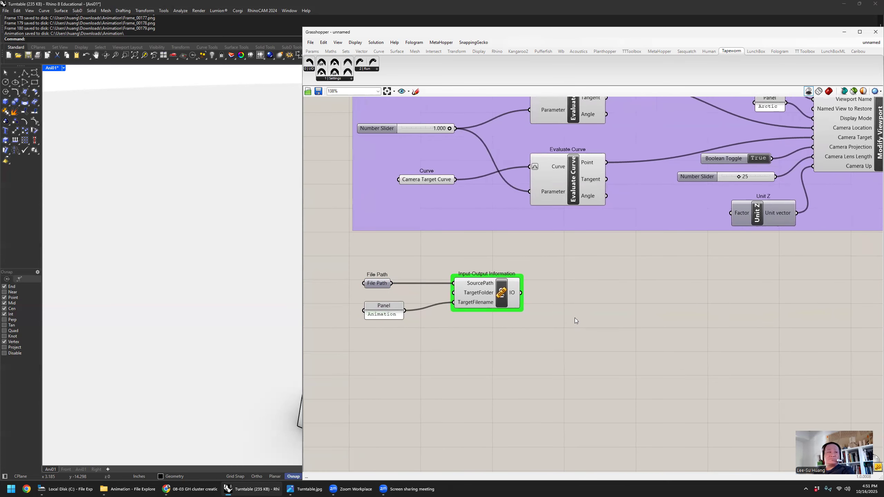
{"action": "left_click", "coordinate": [338, 79]}
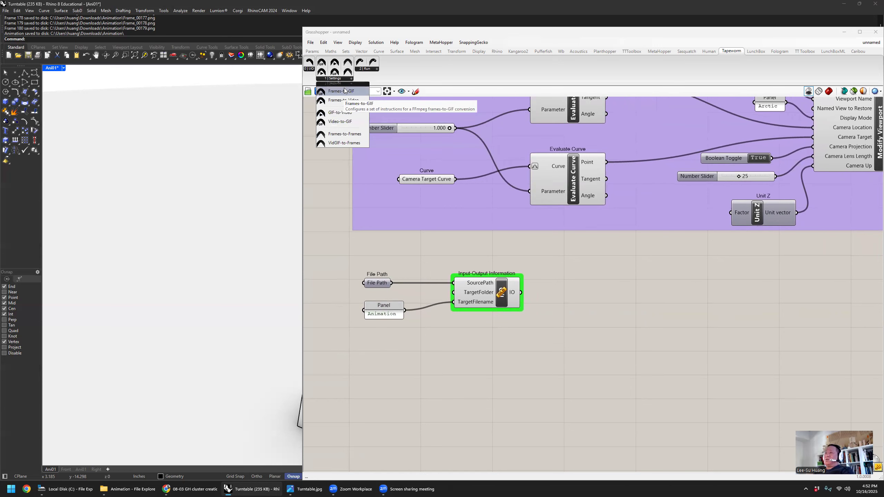
{"action": "left_click", "coordinate": [343, 101]}
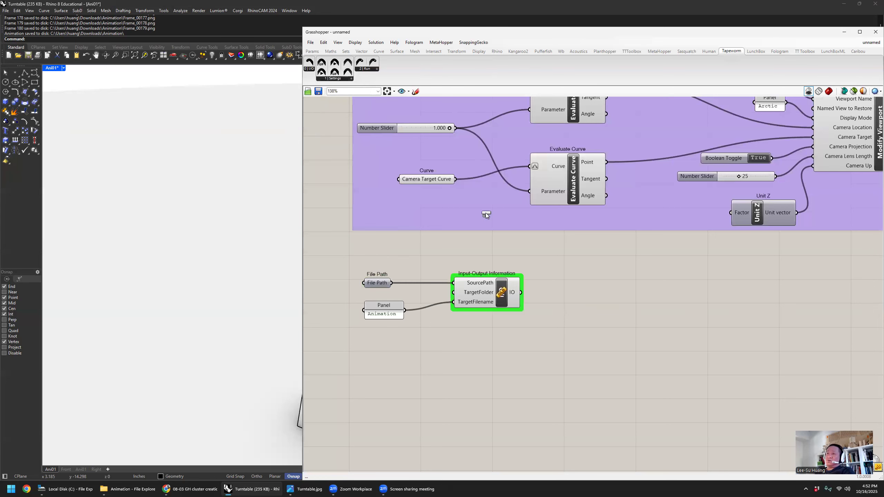
{"action": "left_click", "coordinate": [607, 325]}
{"action": "left_click_drag", "start_coordinate": [607, 306], "coordinate": [615, 295]}
{"action": "right_click_drag", "start_coordinate": [552, 267], "coordinate": [514, 241]}
{"action": "left_click_drag", "start_coordinate": [482, 266], "coordinate": [541, 263]}
{"action": "left_click_drag", "start_coordinate": [572, 283], "coordinate": [571, 300]}
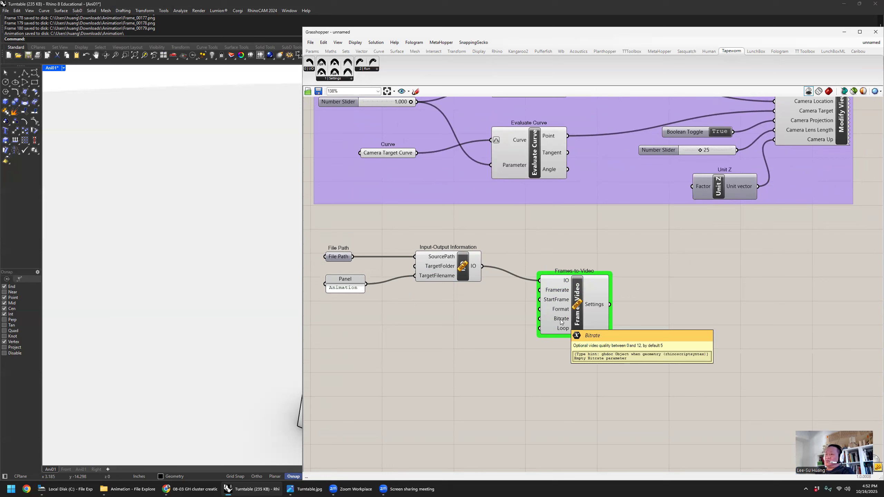
- Add a number slider ranging from 0 to 12, connect it to Bitrate on Frames-to-Video, and set it to 12
{"action": "double_click", "coordinate": [473, 322]}
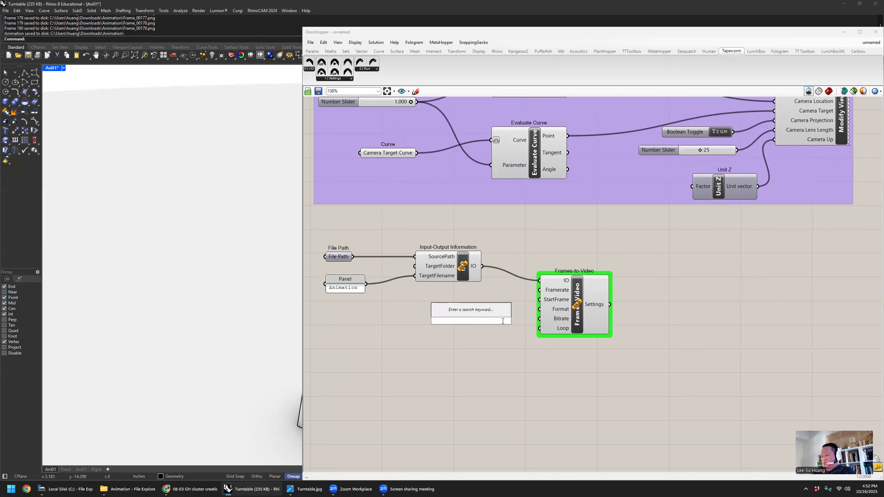
{"action": "type", "text": "0<12"}
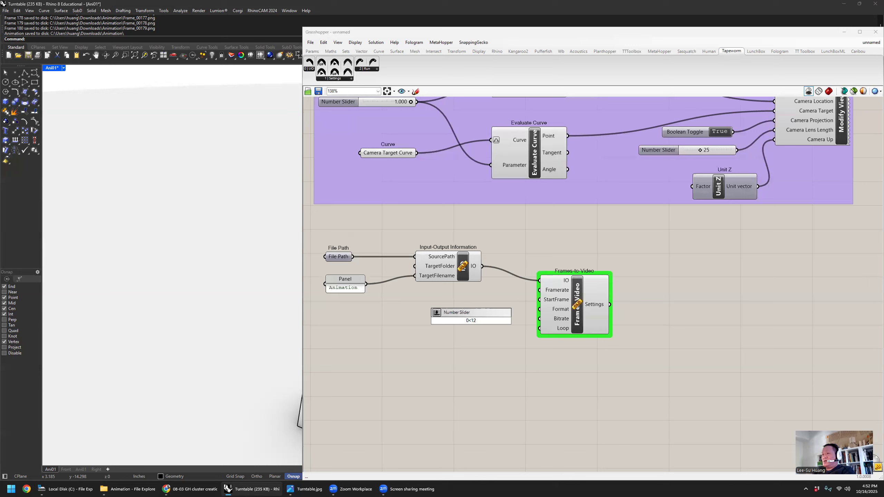
{"action": "key", "text": "Return"}
{"action": "mouse_move", "coordinate": [530, 322]}
{"action": "left_mouse_down"}
{"action": "mouse_move", "coordinate": [471, 315]}
{"action": "mouse_move", "coordinate": [540, 319]}
{"action": "left_mouse_up"}
{"action": "left_click_drag", "start_coordinate": [480, 319], "coordinate": [484, 323]}
{"action": "left_click", "coordinate": [543, 342]}
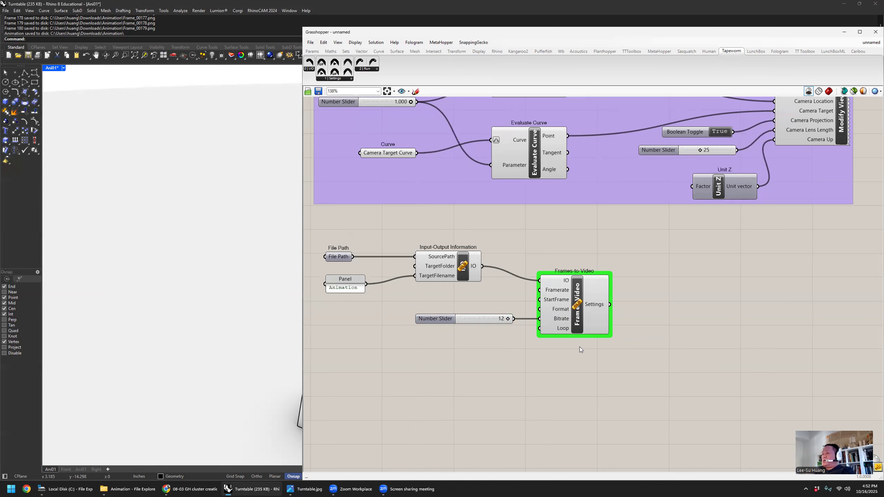
- Place Tapeworm's FFmpeg Remote component beyond Frames-to-Video and connect the Settings output to its Settings input
{"action": "left_click", "coordinate": [587, 304]}
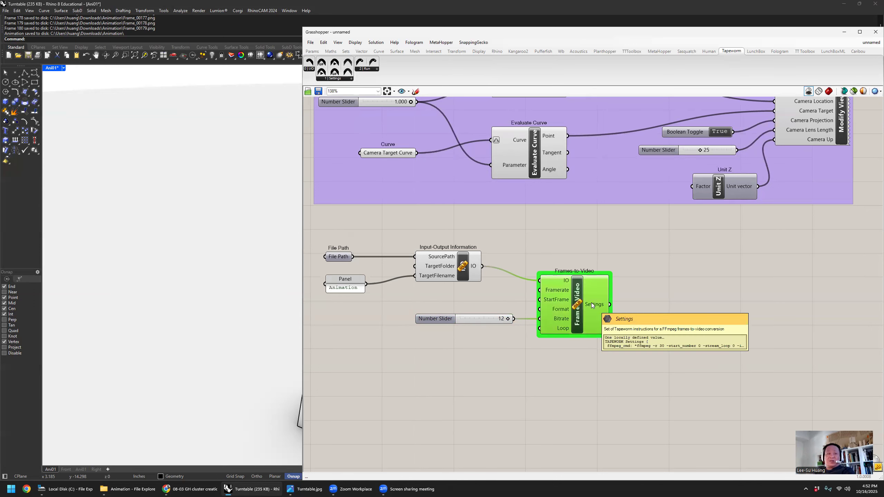
{"action": "right_click_drag", "start_coordinate": [684, 285], "coordinate": [623, 262]}
{"action": "left_click", "coordinate": [373, 69]}
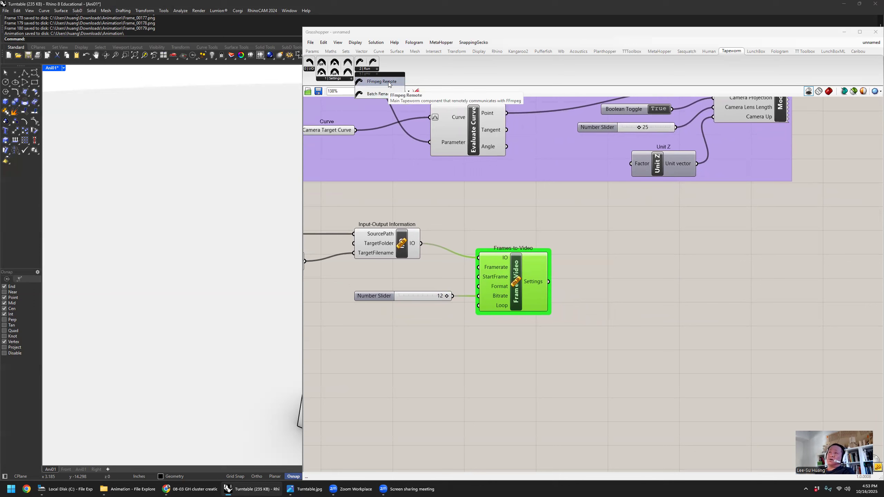
{"action": "left_click_drag", "start_coordinate": [389, 84], "coordinate": [687, 305]}
{"action": "left_click_drag", "start_coordinate": [549, 282], "coordinate": [670, 296]}
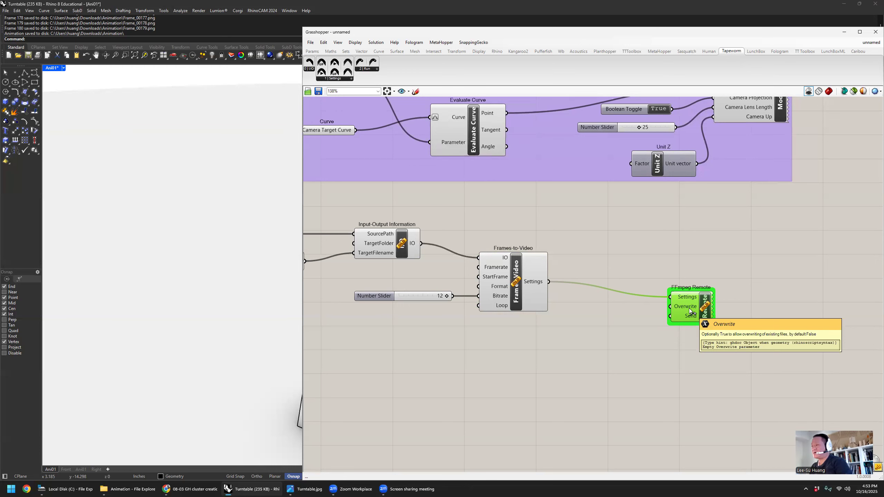
- Add a Boolean Toggle, connect it to Overwrite on FFmpeg Remote, align it with that input, and set it to True
{"action": "right_click_drag", "start_coordinate": [628, 327], "coordinate": [699, 309]}
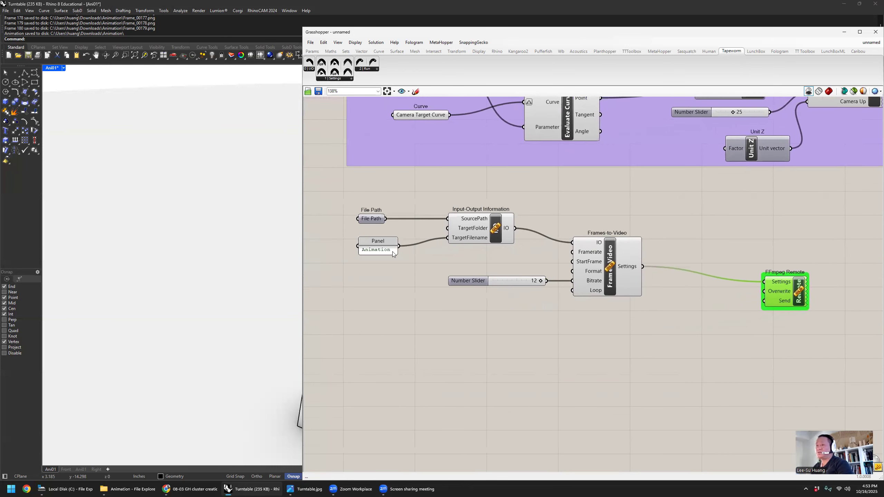
{"action": "left_click", "coordinate": [388, 252]}
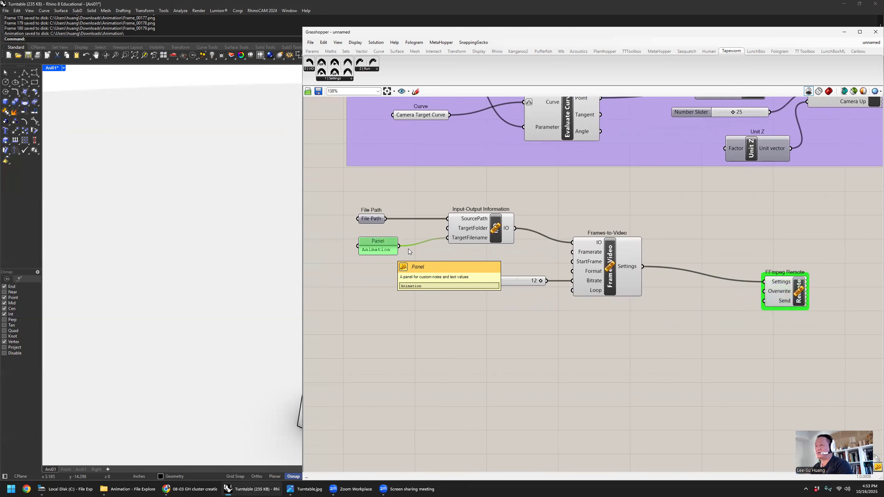
{"action": "mouse_move", "coordinate": [701, 280]}
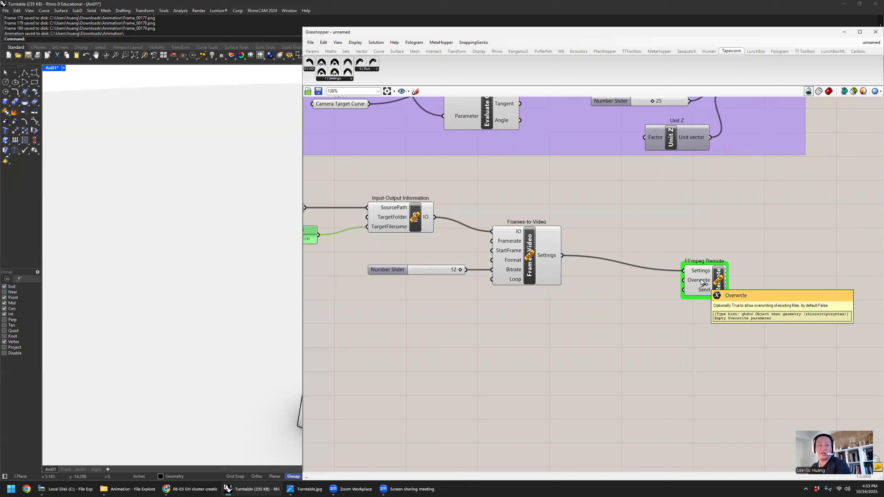
{"action": "double_click", "coordinate": [643, 333]}
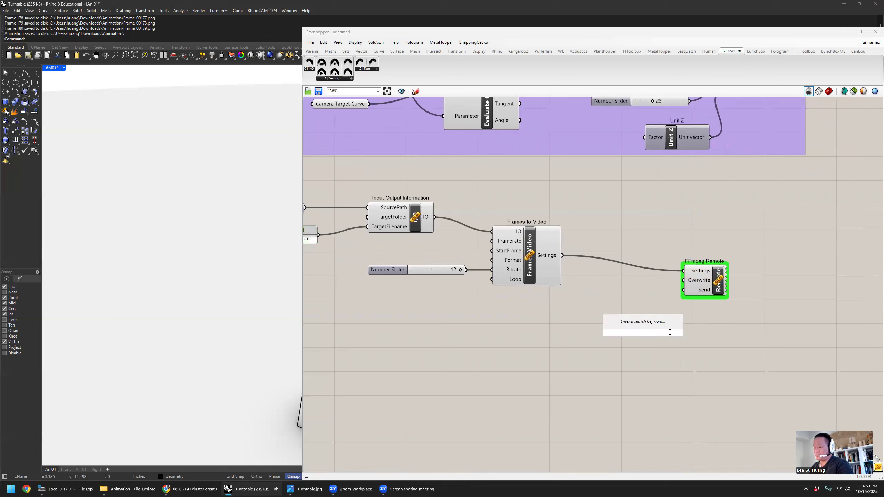
{"action": "type", "text": "bool"}
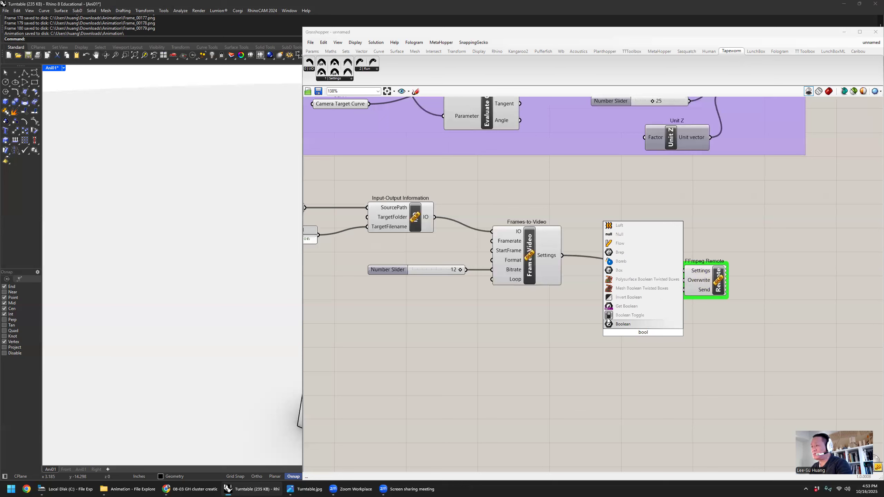
{"action": "left_click", "coordinate": [608, 318]}
{"action": "left_click_drag", "start_coordinate": [634, 325], "coordinate": [607, 293]}
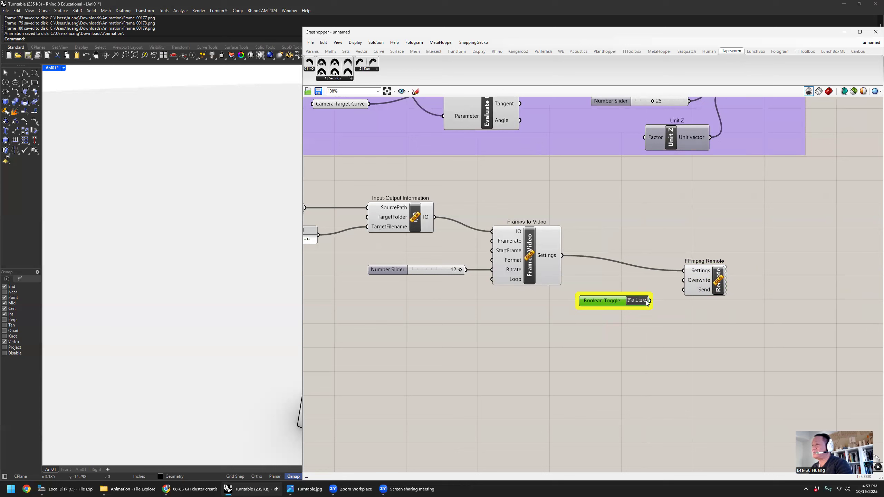
{"action": "left_click_drag", "start_coordinate": [650, 300], "coordinate": [684, 290]}
{"action": "left_click_drag", "start_coordinate": [632, 301], "coordinate": [629, 280]}
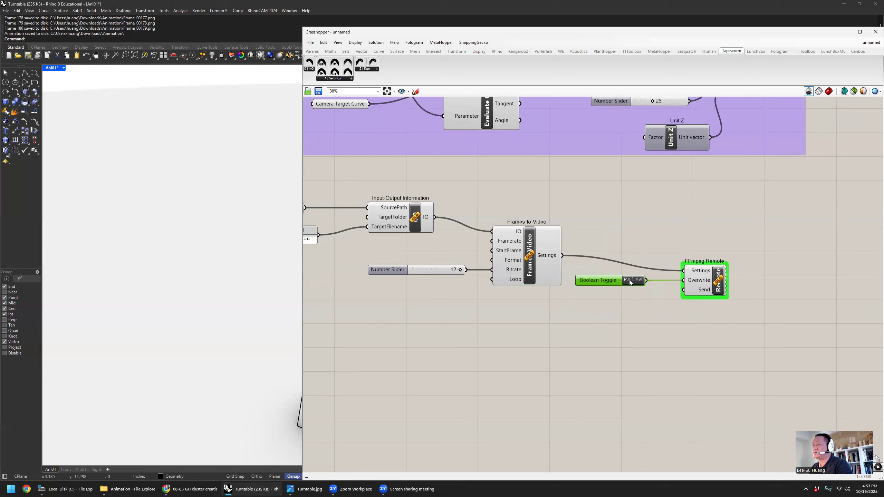
{"action": "double_click", "coordinate": [632, 280]}
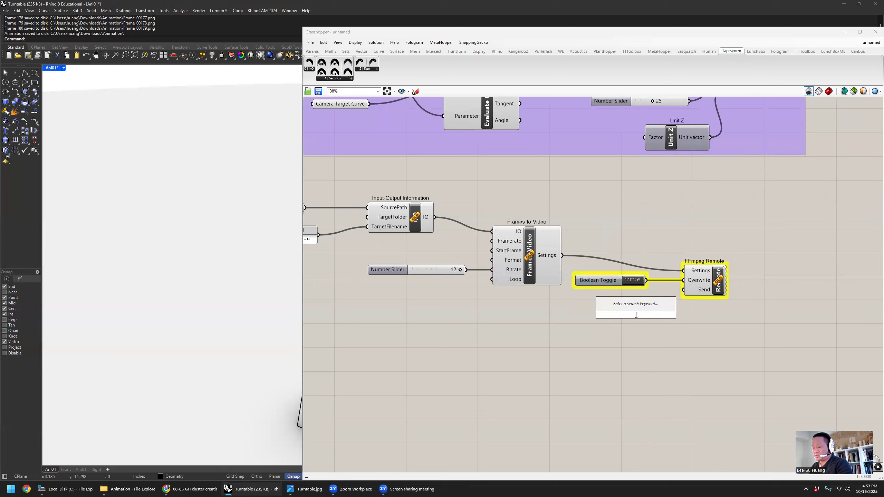
- Add a Button below the Boolean Toggle and connect it to Send on FFmpeg Remote
{"action": "double_click", "coordinate": [637, 317]}
{"action": "type", "text": "butt"}
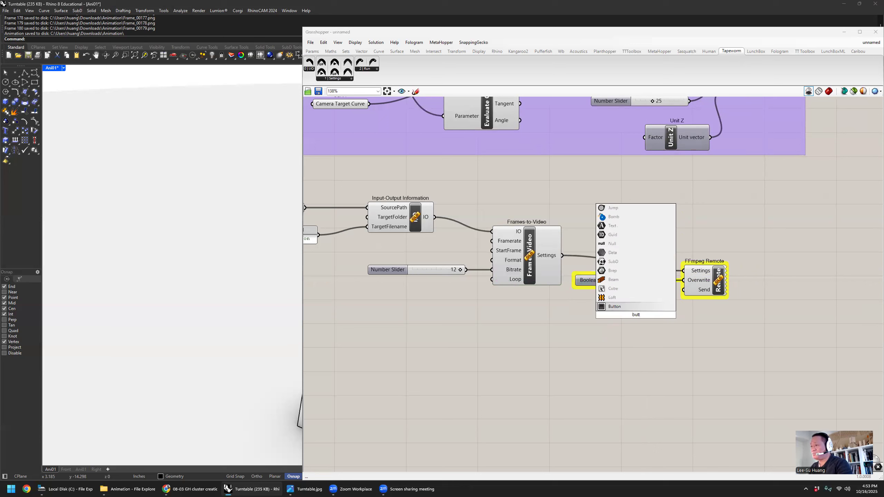
{"action": "left_click", "coordinate": [630, 304]}
{"action": "left_click_drag", "start_coordinate": [661, 315], "coordinate": [683, 290]}
{"action": "right_click_drag", "start_coordinate": [542, 302], "coordinate": [632, 309]}
- Group all the video conversion components, from the File Path parameter to FFmpeg Remote
{"action": "left_click_drag", "start_coordinate": [347, 183], "coordinate": [854, 381]}
{"action": "key", "text": "ctrl+g"}
{"action": "left_click", "coordinate": [851, 380]}
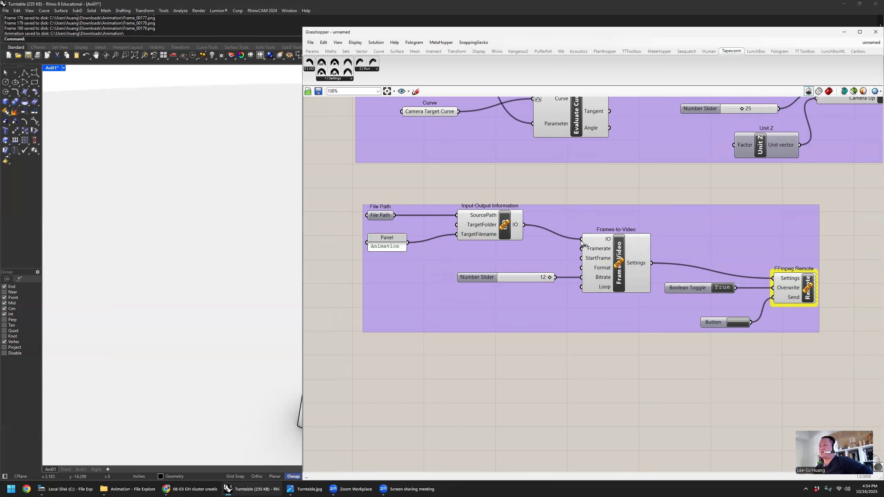
- Trigger the Button on FFmpeg Remote's Send input to run the frames-to-video conversion
{"action": "right_click_drag", "start_coordinate": [704, 345], "coordinate": [698, 337]}
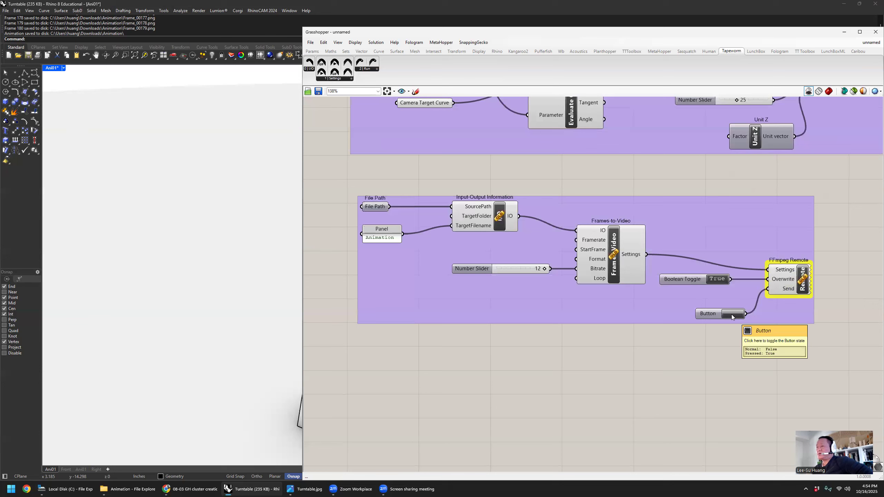
{"action": "left_click", "coordinate": [706, 314]}
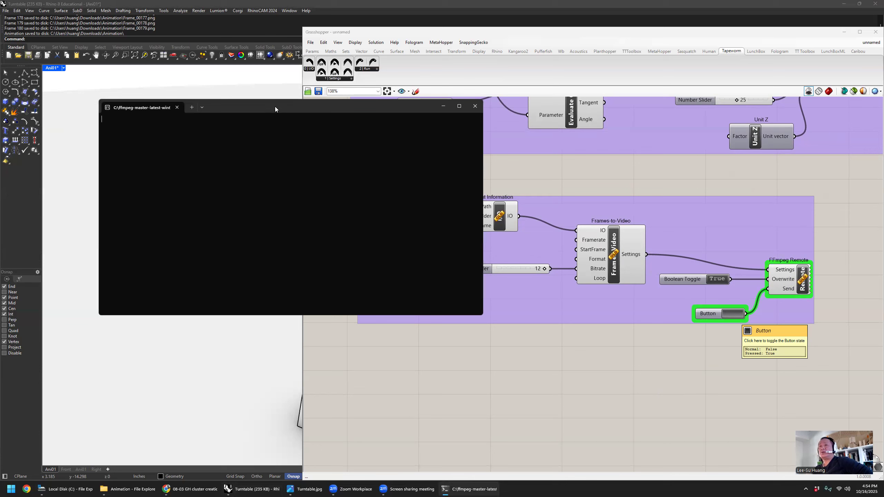
{"action": "left_click_drag", "start_coordinate": [272, 106], "coordinate": [285, 90]}
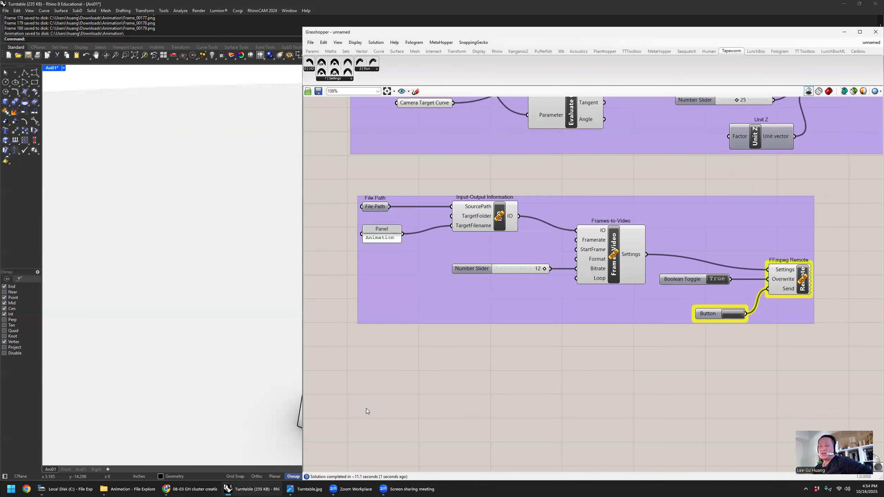
- Switch to the Animation folder in File Explorer, play Animation.mp4, and close the video player
{"action": "left_click", "coordinate": [128, 489]}
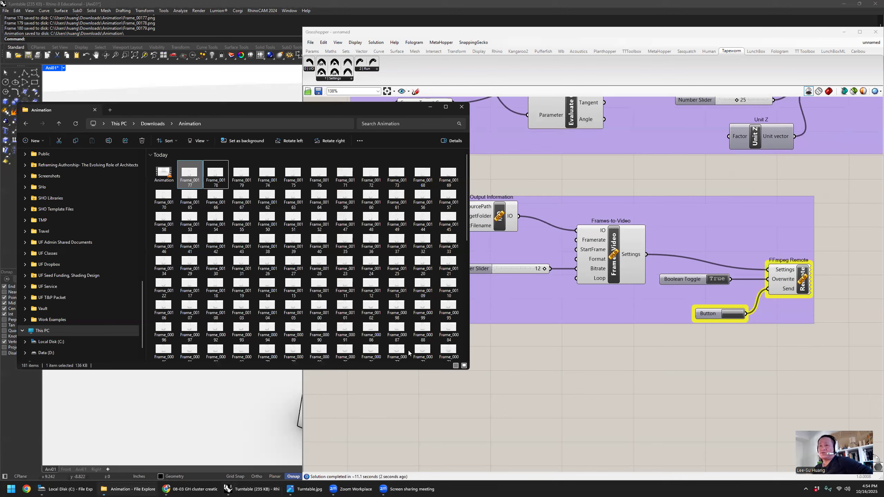
{"action": "left_click", "coordinate": [166, 174]}
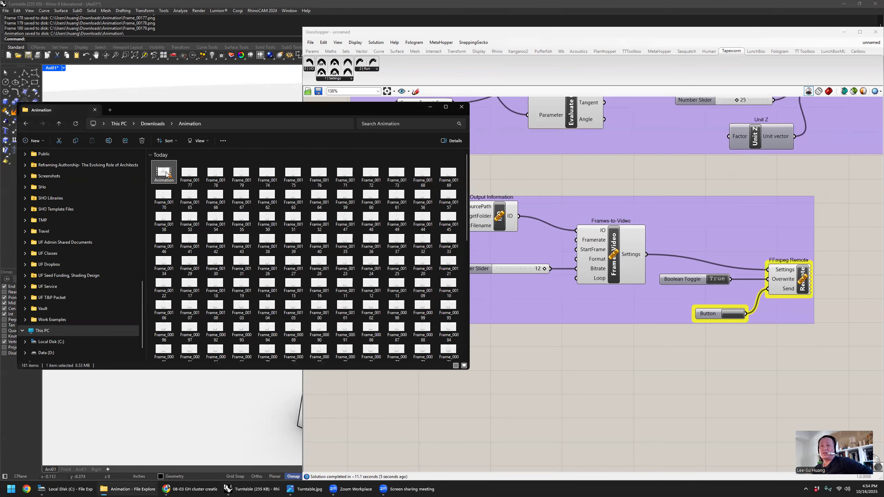
{"action": "double_click", "coordinate": [165, 172]}
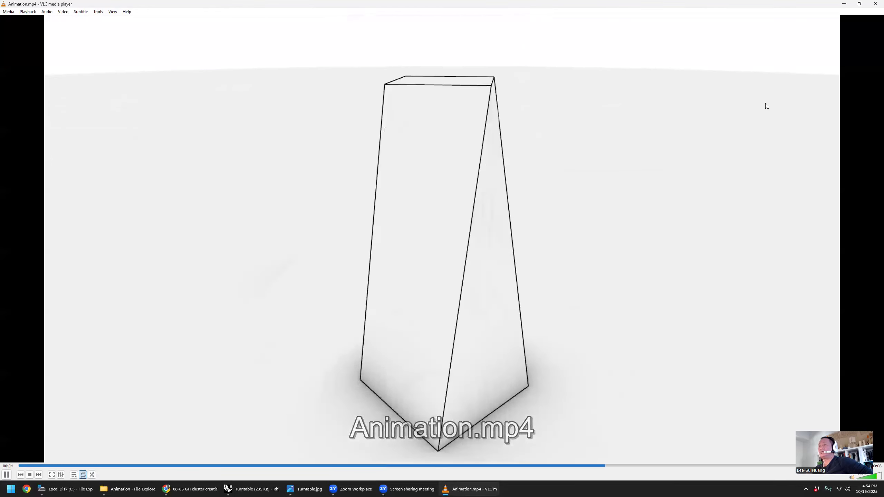
{"action": "left_click", "coordinate": [875, 4]}
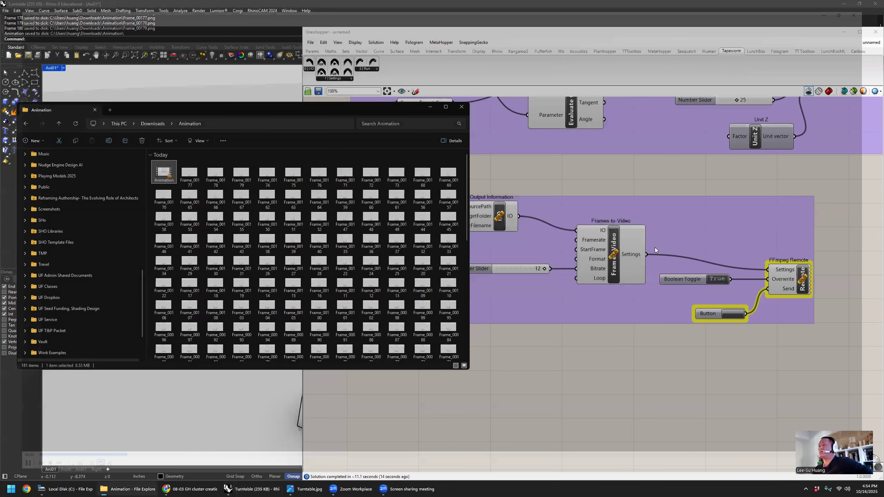
- Return to Grasshopper and review the camera group and the video conversion group against the Rhino turntable view
{"action": "left_click", "coordinate": [648, 368]}
{"action": "scroll", "coordinate": [542, 263], "scroll_direction": "down", "scroll_amount": 4}
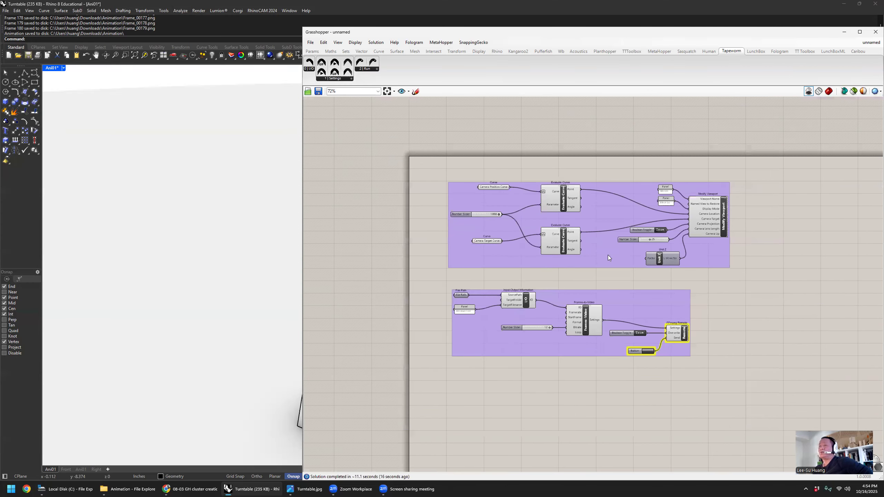
{"action": "right_click_drag", "start_coordinate": [542, 263], "coordinate": [521, 281]}
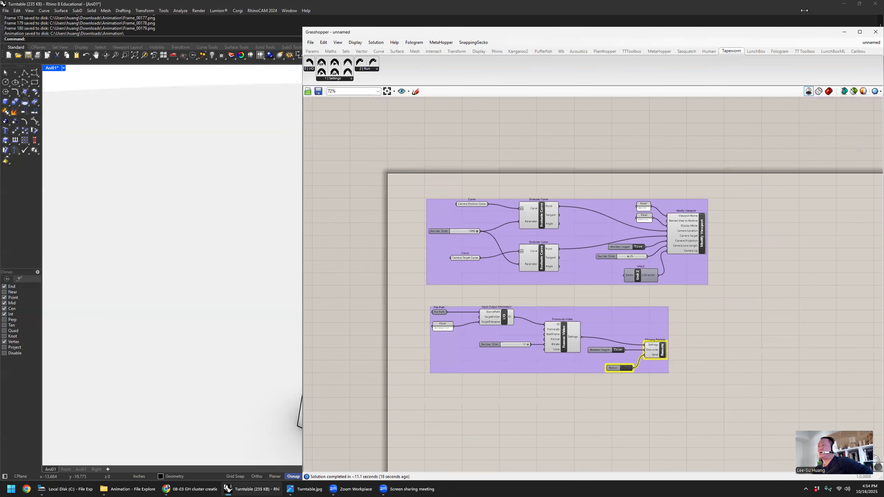
{"action": "left_click", "coordinate": [844, 32]}
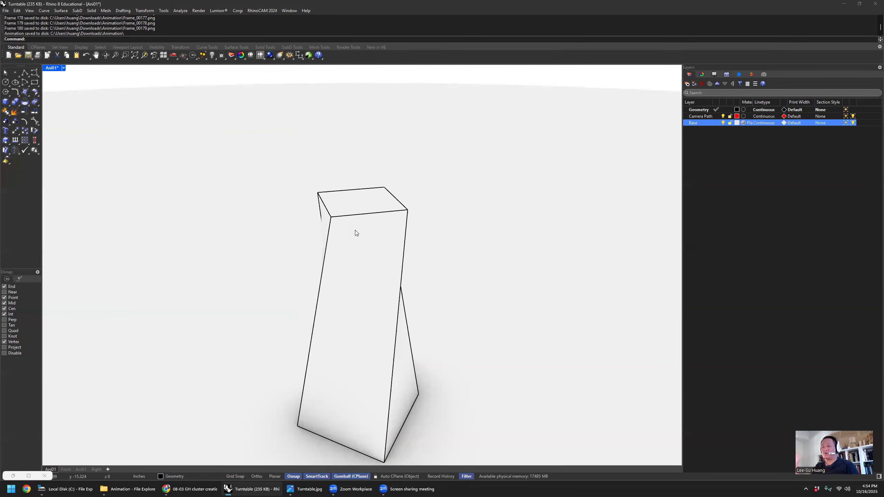
{"action": "left_click", "coordinate": [13, 476]}
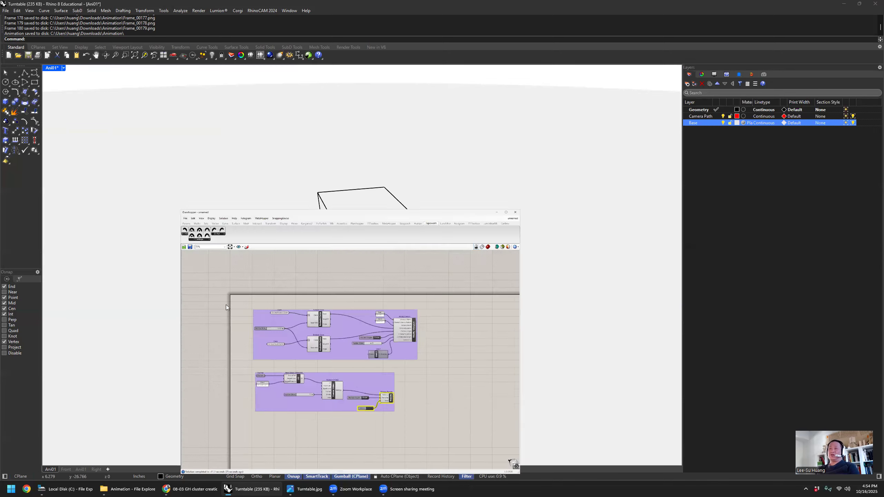
{"action": "left_click", "coordinate": [516, 199]}
{"action": "left_click", "coordinate": [543, 286]}
{"action": "scroll", "coordinate": [419, 261], "scroll_direction": "up", "scroll_amount": 4}
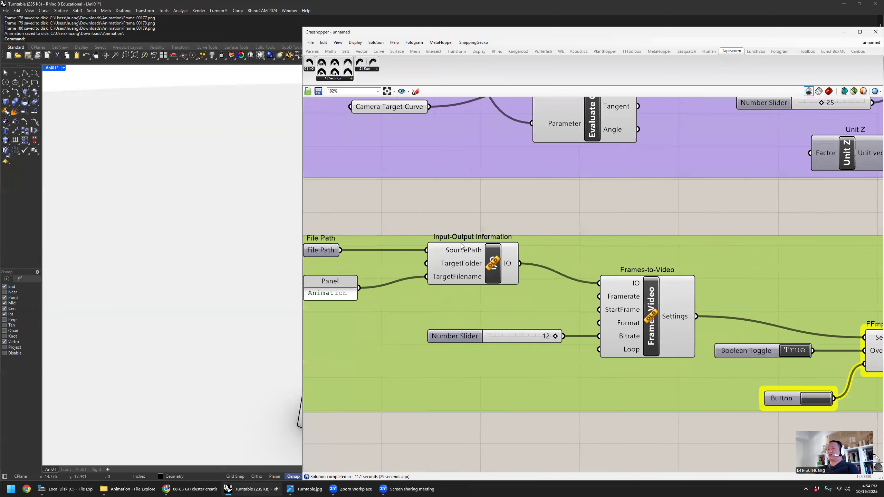
{"action": "scroll", "coordinate": [461, 243], "scroll_direction": "down", "scroll_amount": 2}
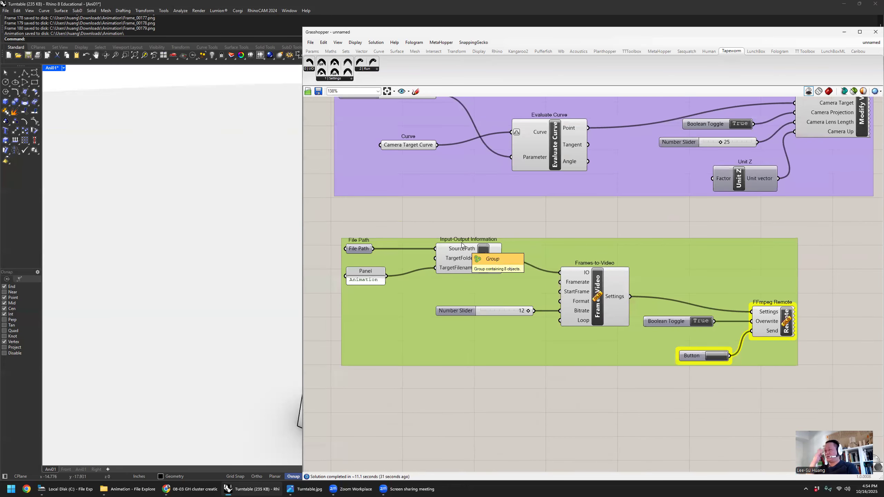